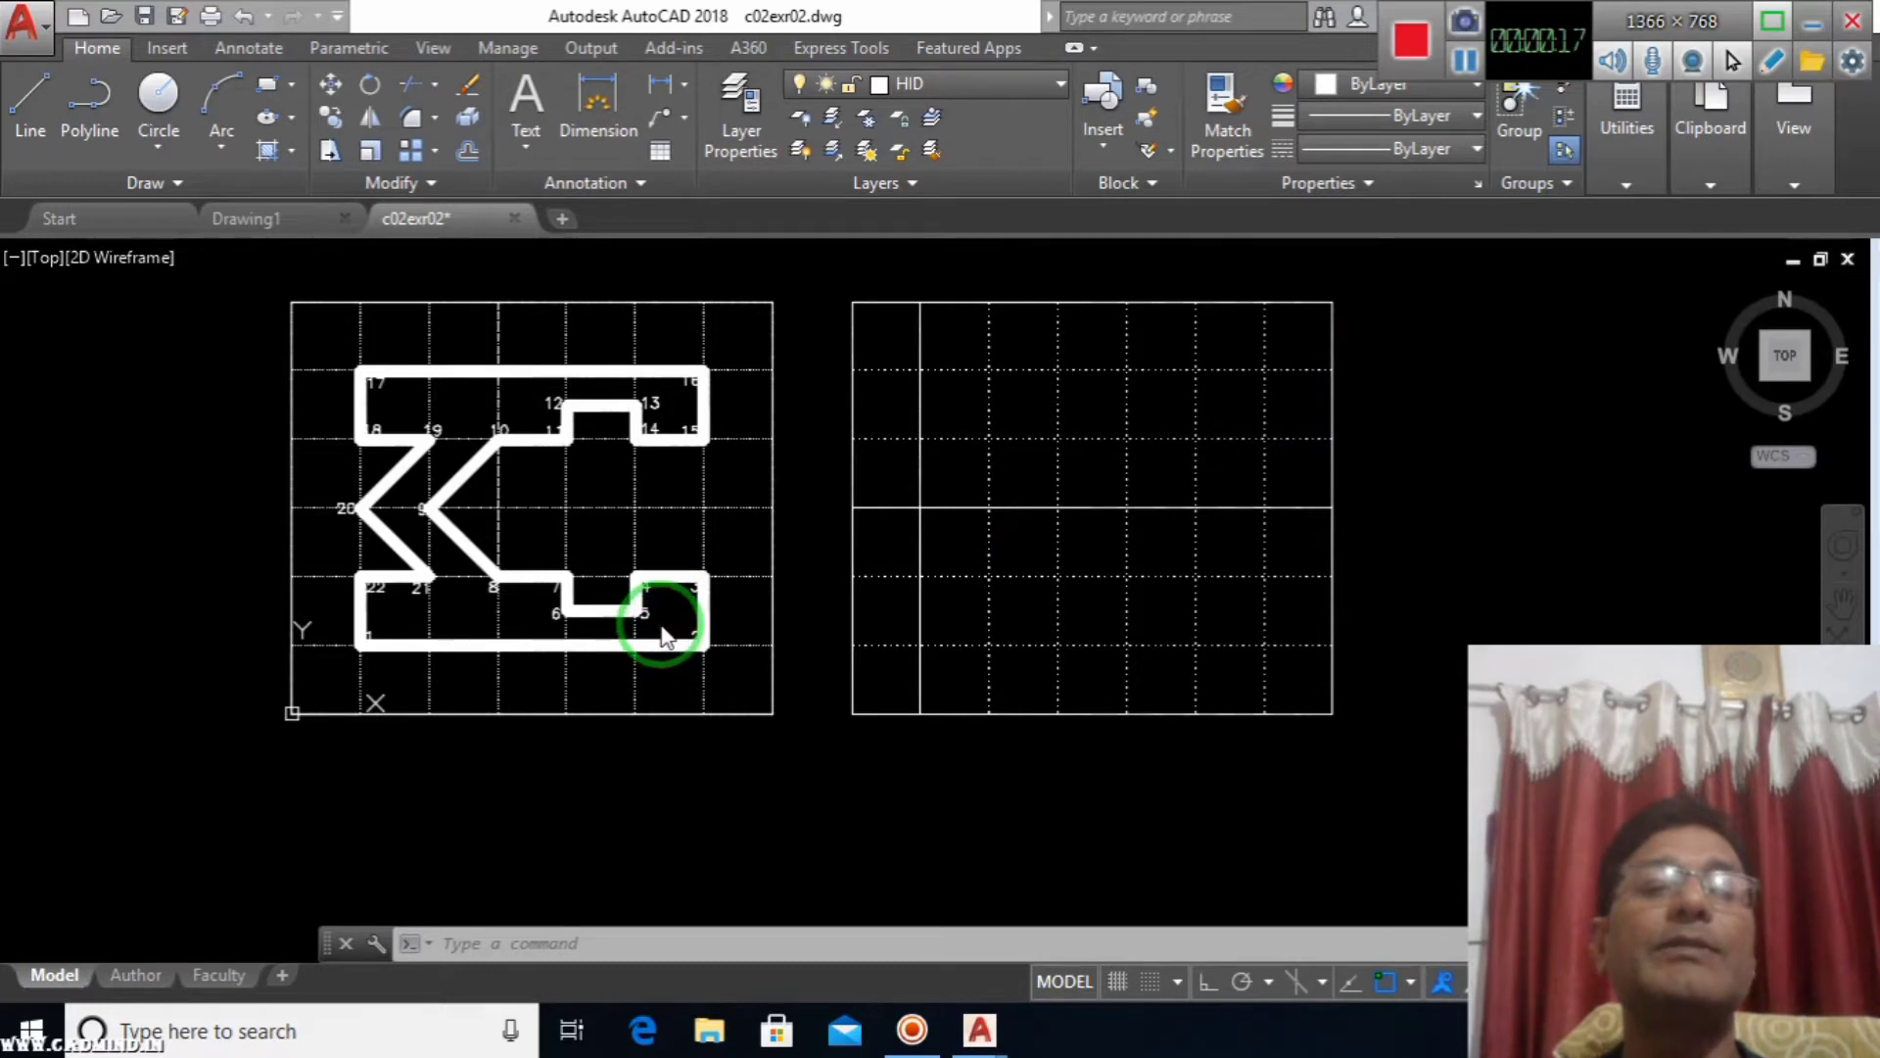
# In the right viewport, set the solid vertical grid line's linetype to ByLayer.
pyautogui.scroll(3, 662, 635)
pyautogui.scroll(-3, 660, 627)
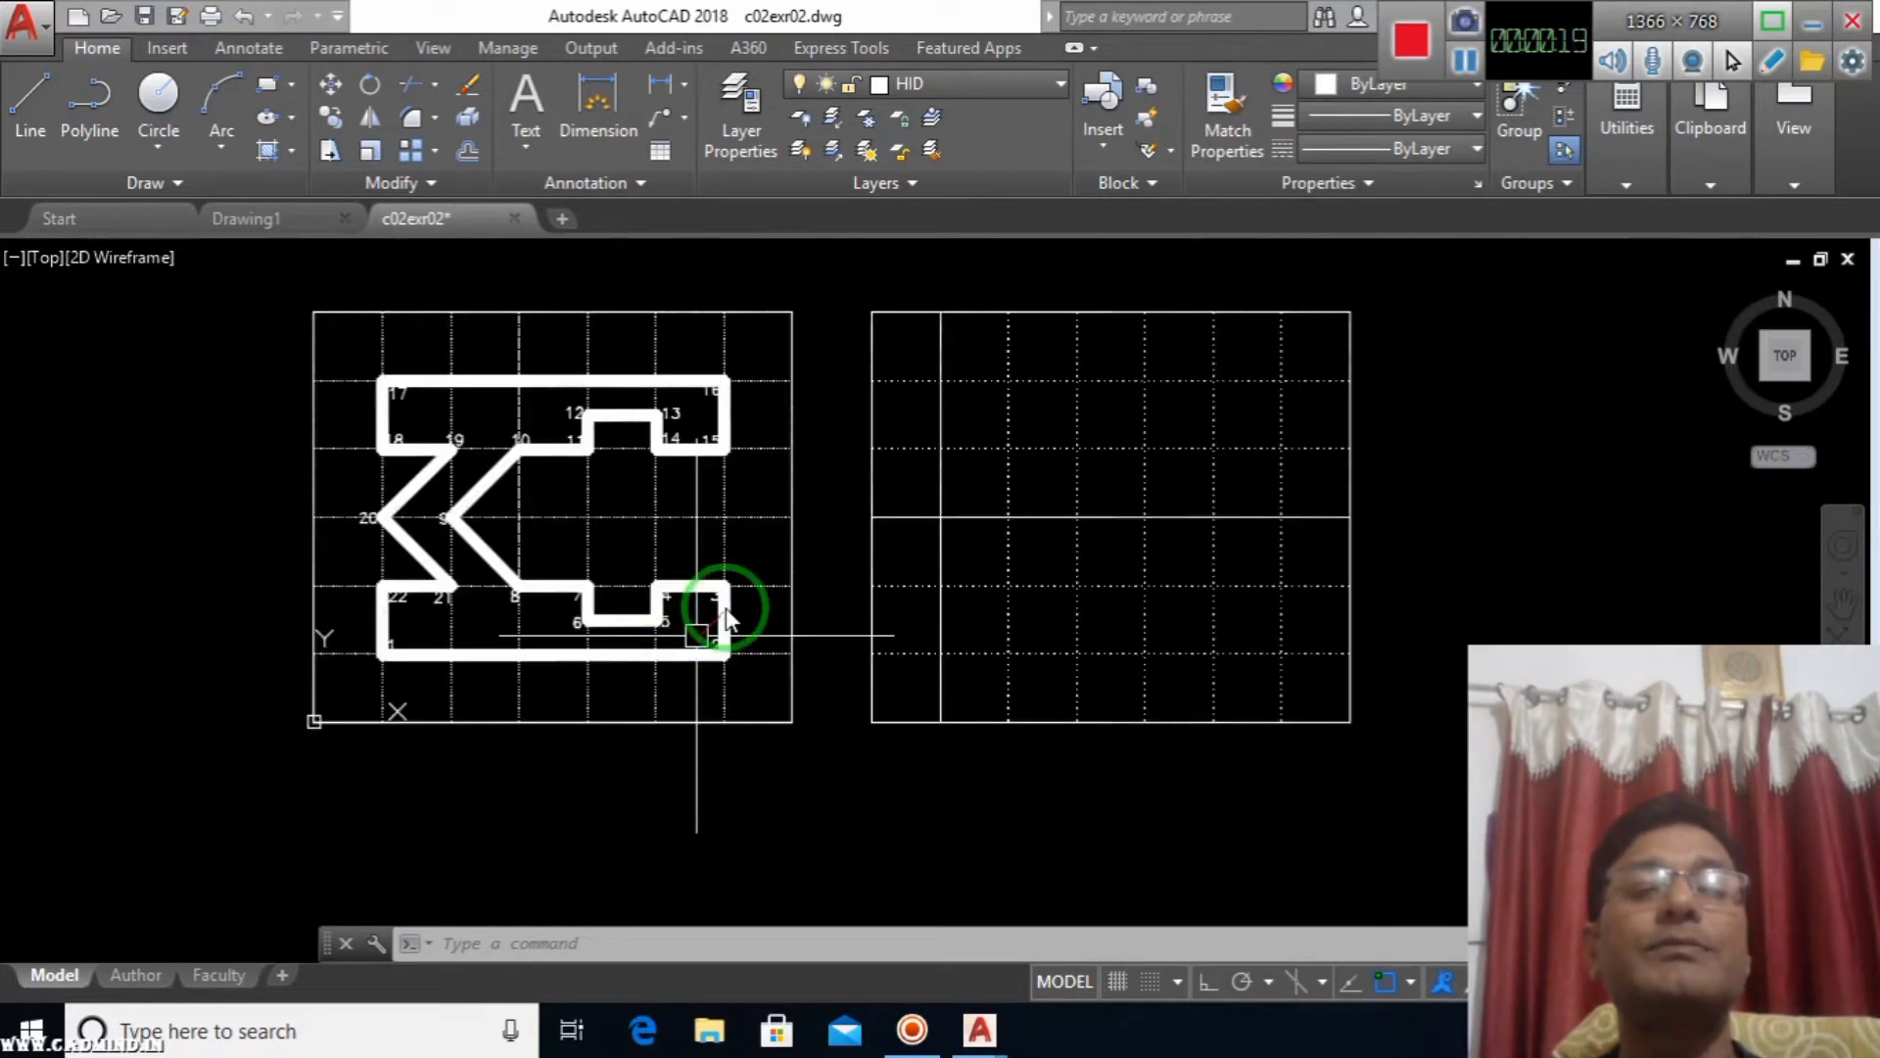
pyautogui.click(971, 536)
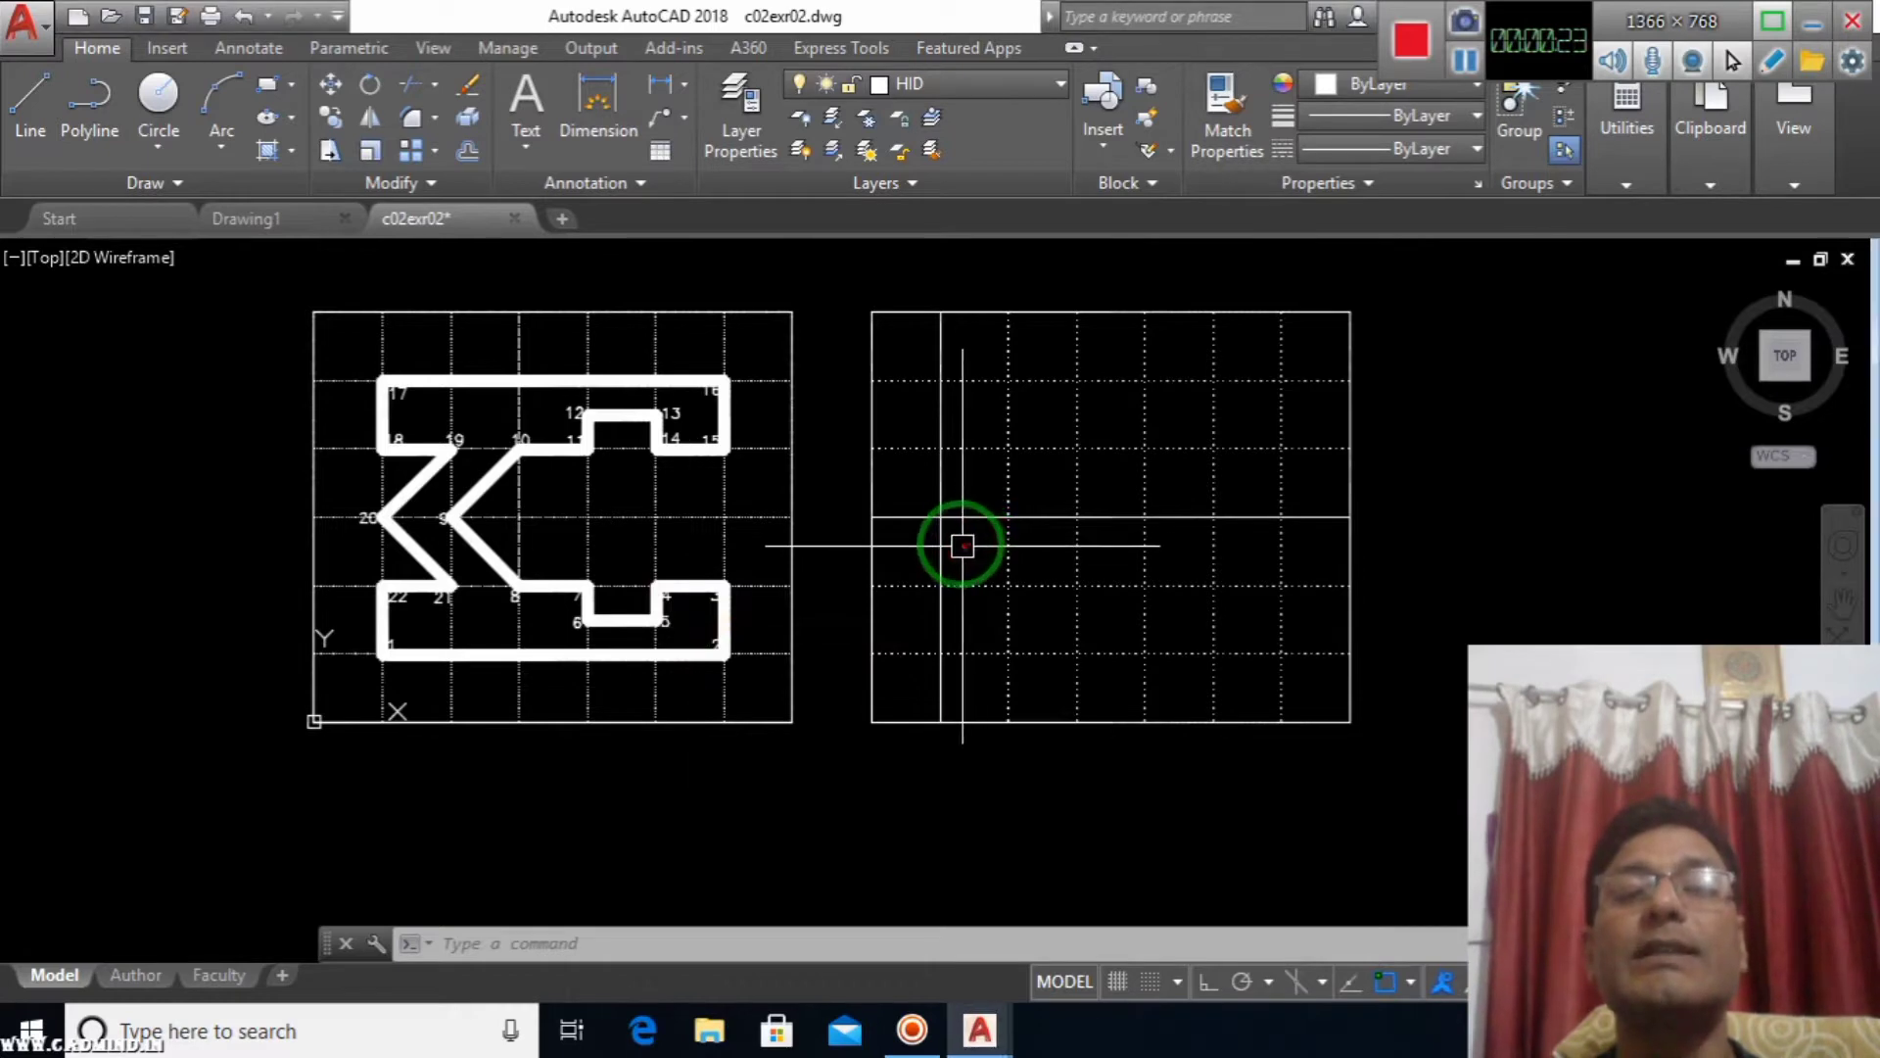
pyautogui.click(946, 522)
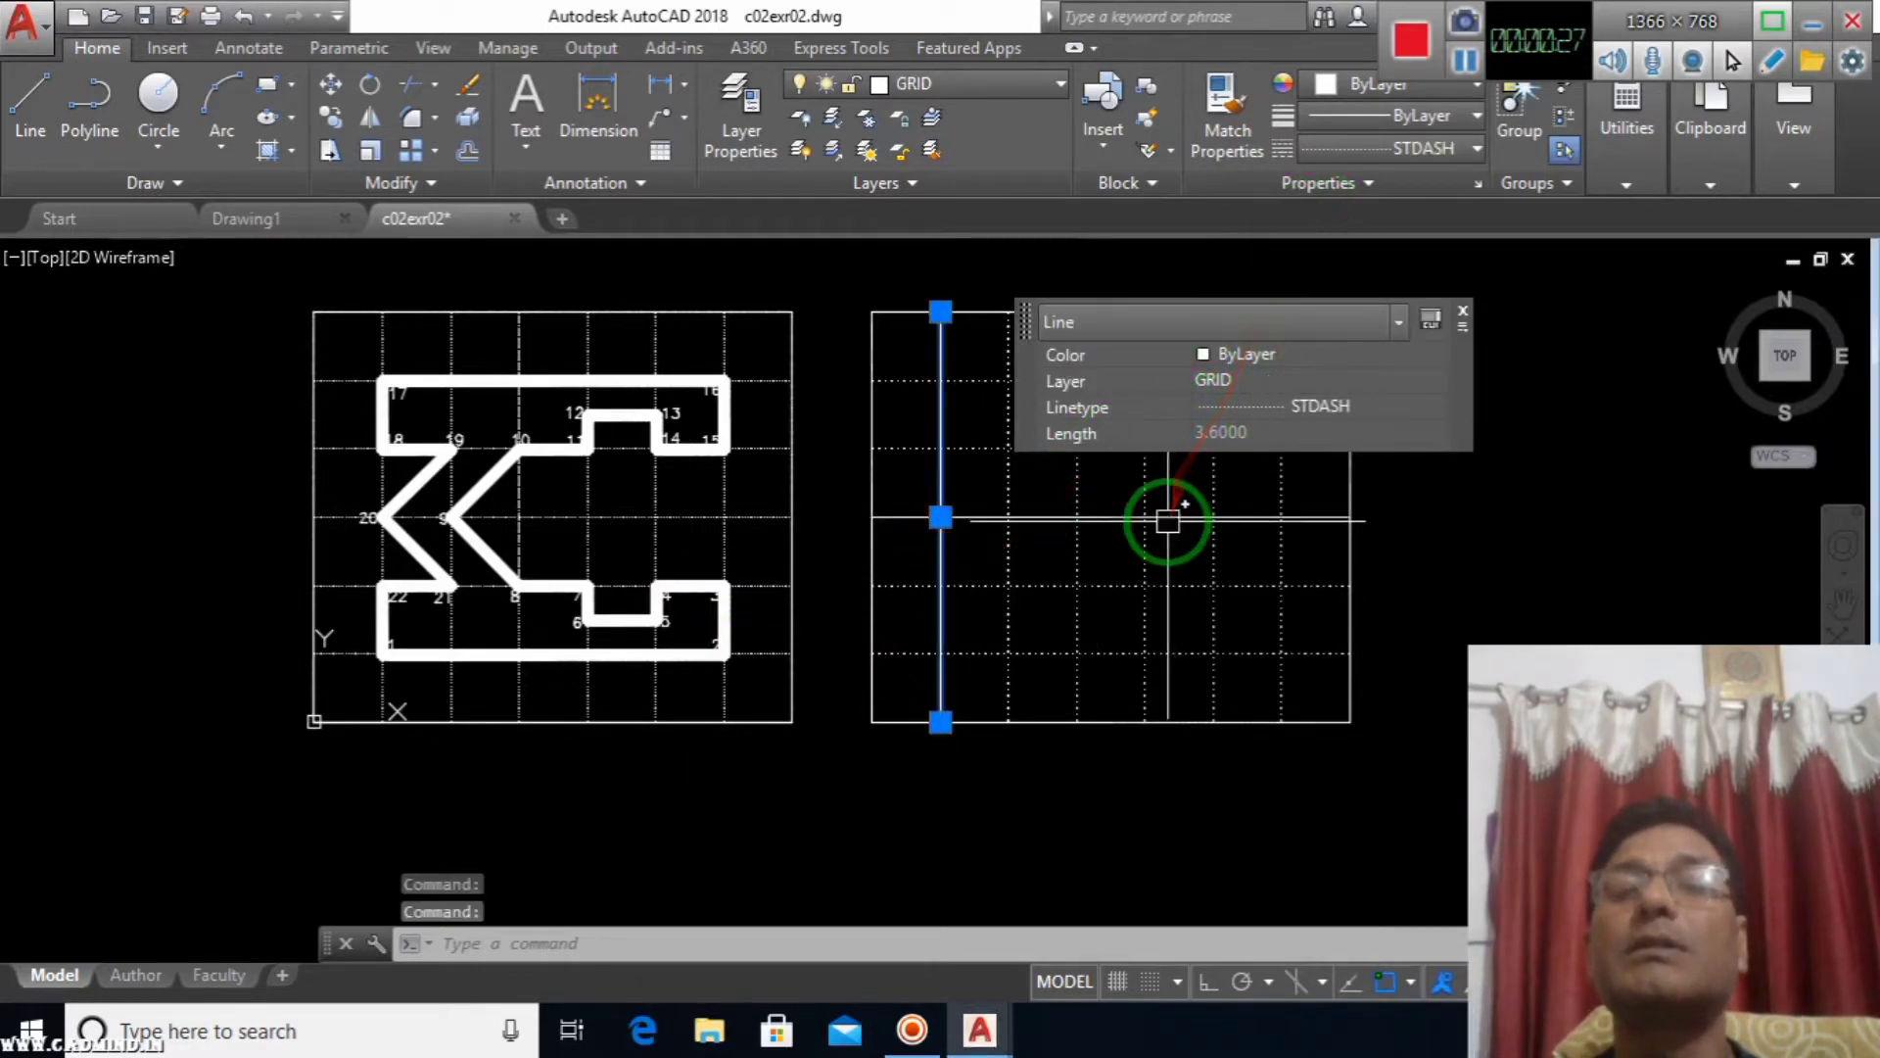
pyautogui.click(1259, 407)
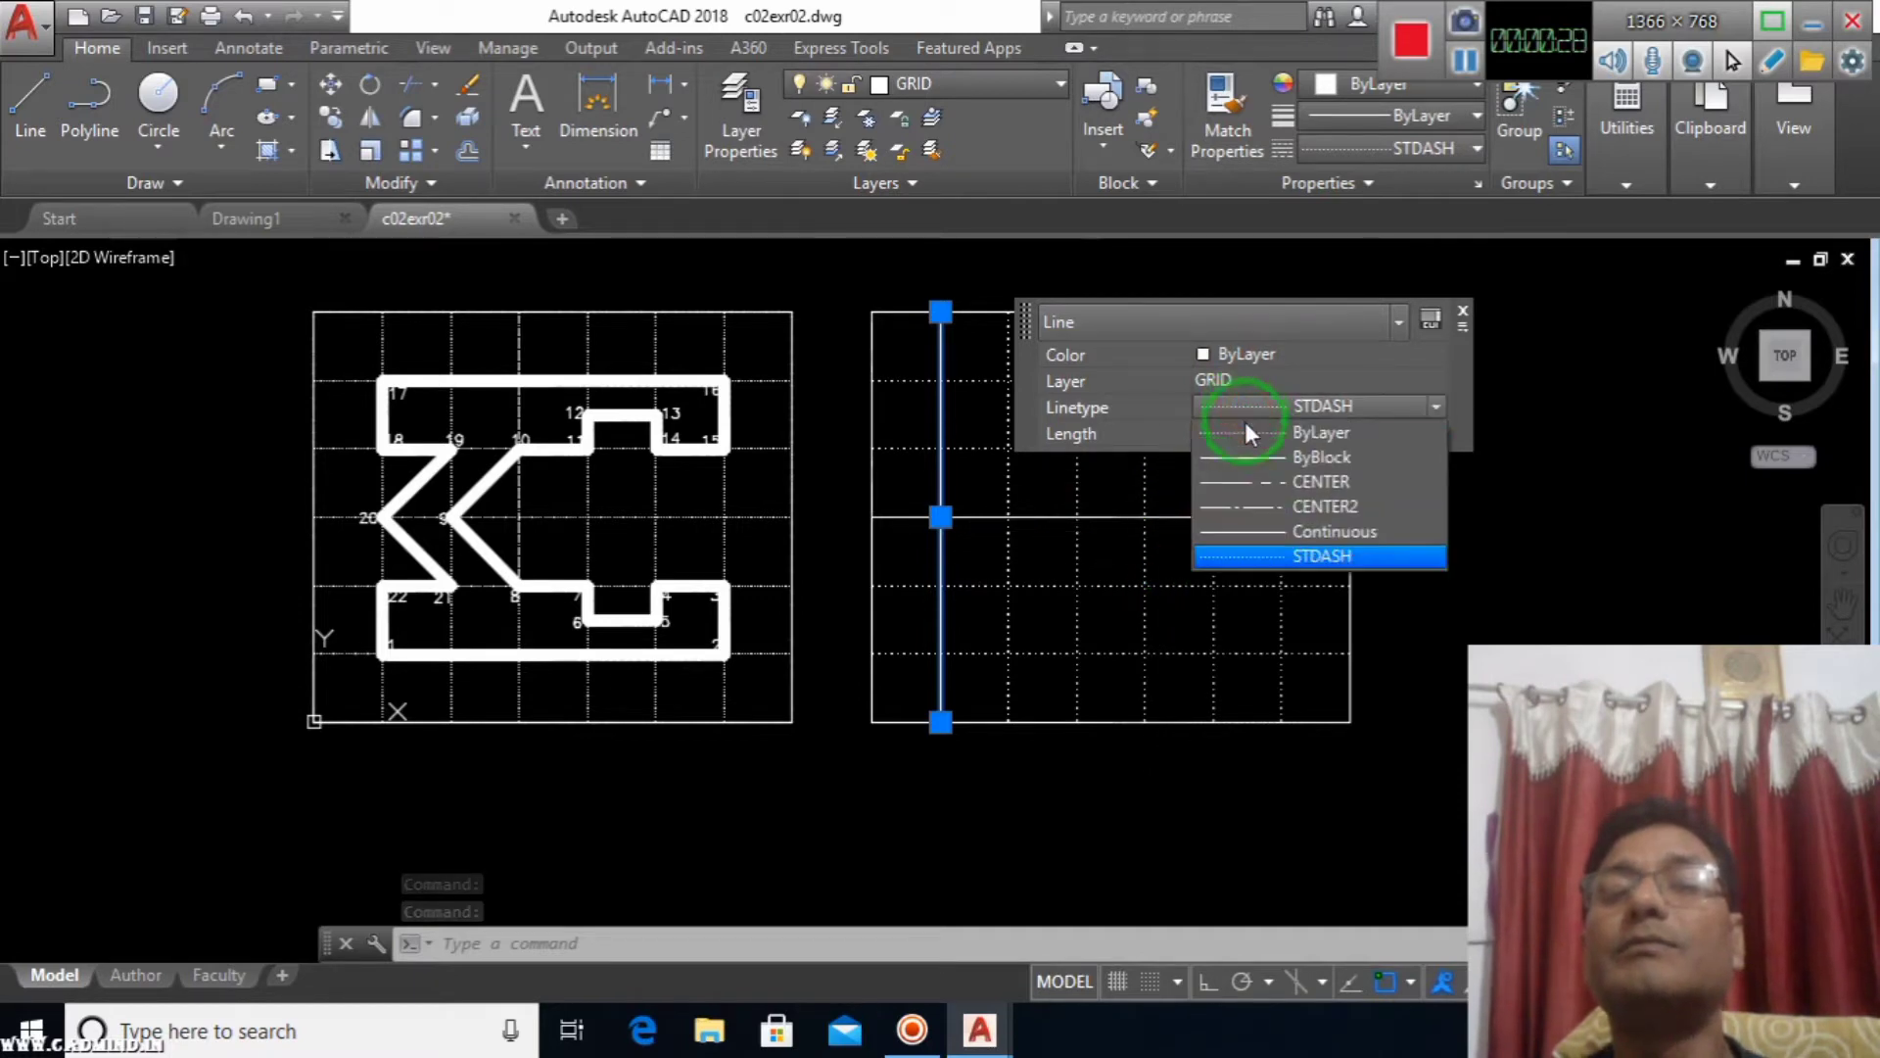
pyautogui.click(1249, 435)
pyautogui.press('Escape')
pyautogui.press('Escape')
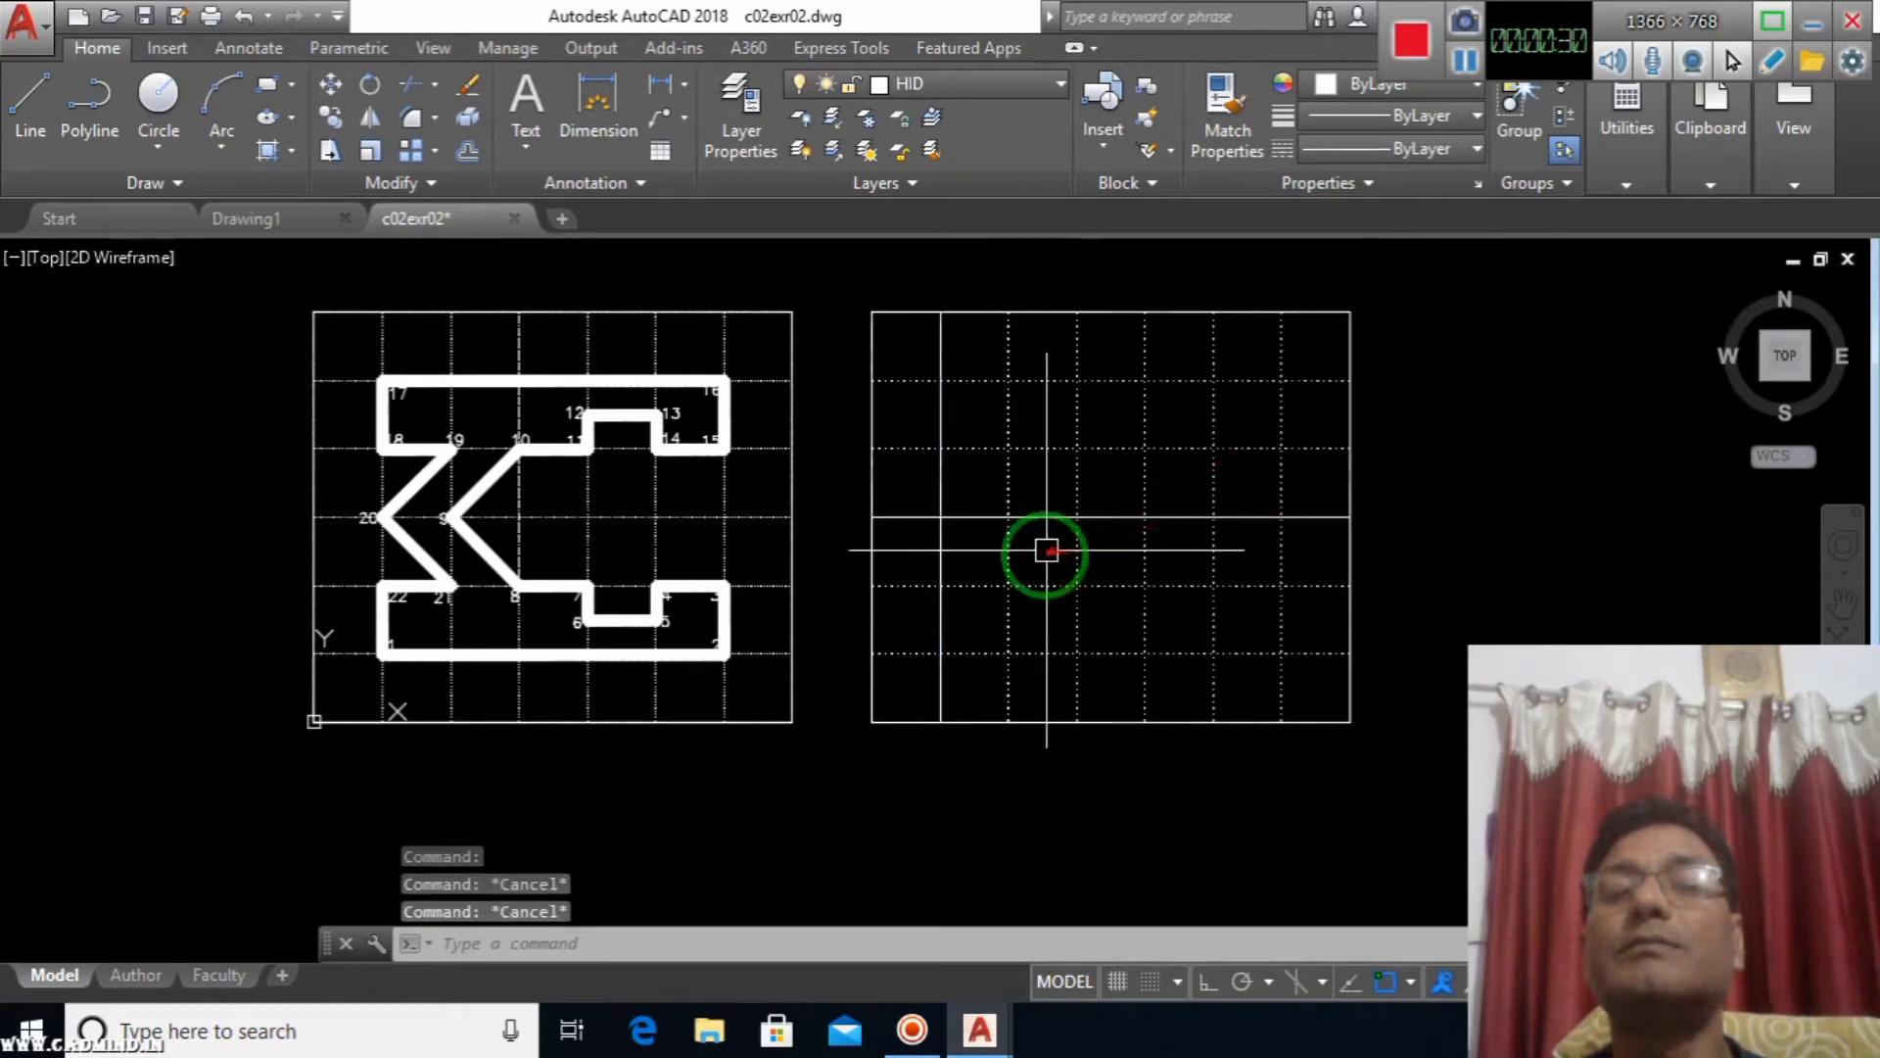
# Use MATCHPROP to copy a dotted grid line's style onto the remaining solid grid lines.
pyautogui.write('ma')
pyautogui.press('Return')
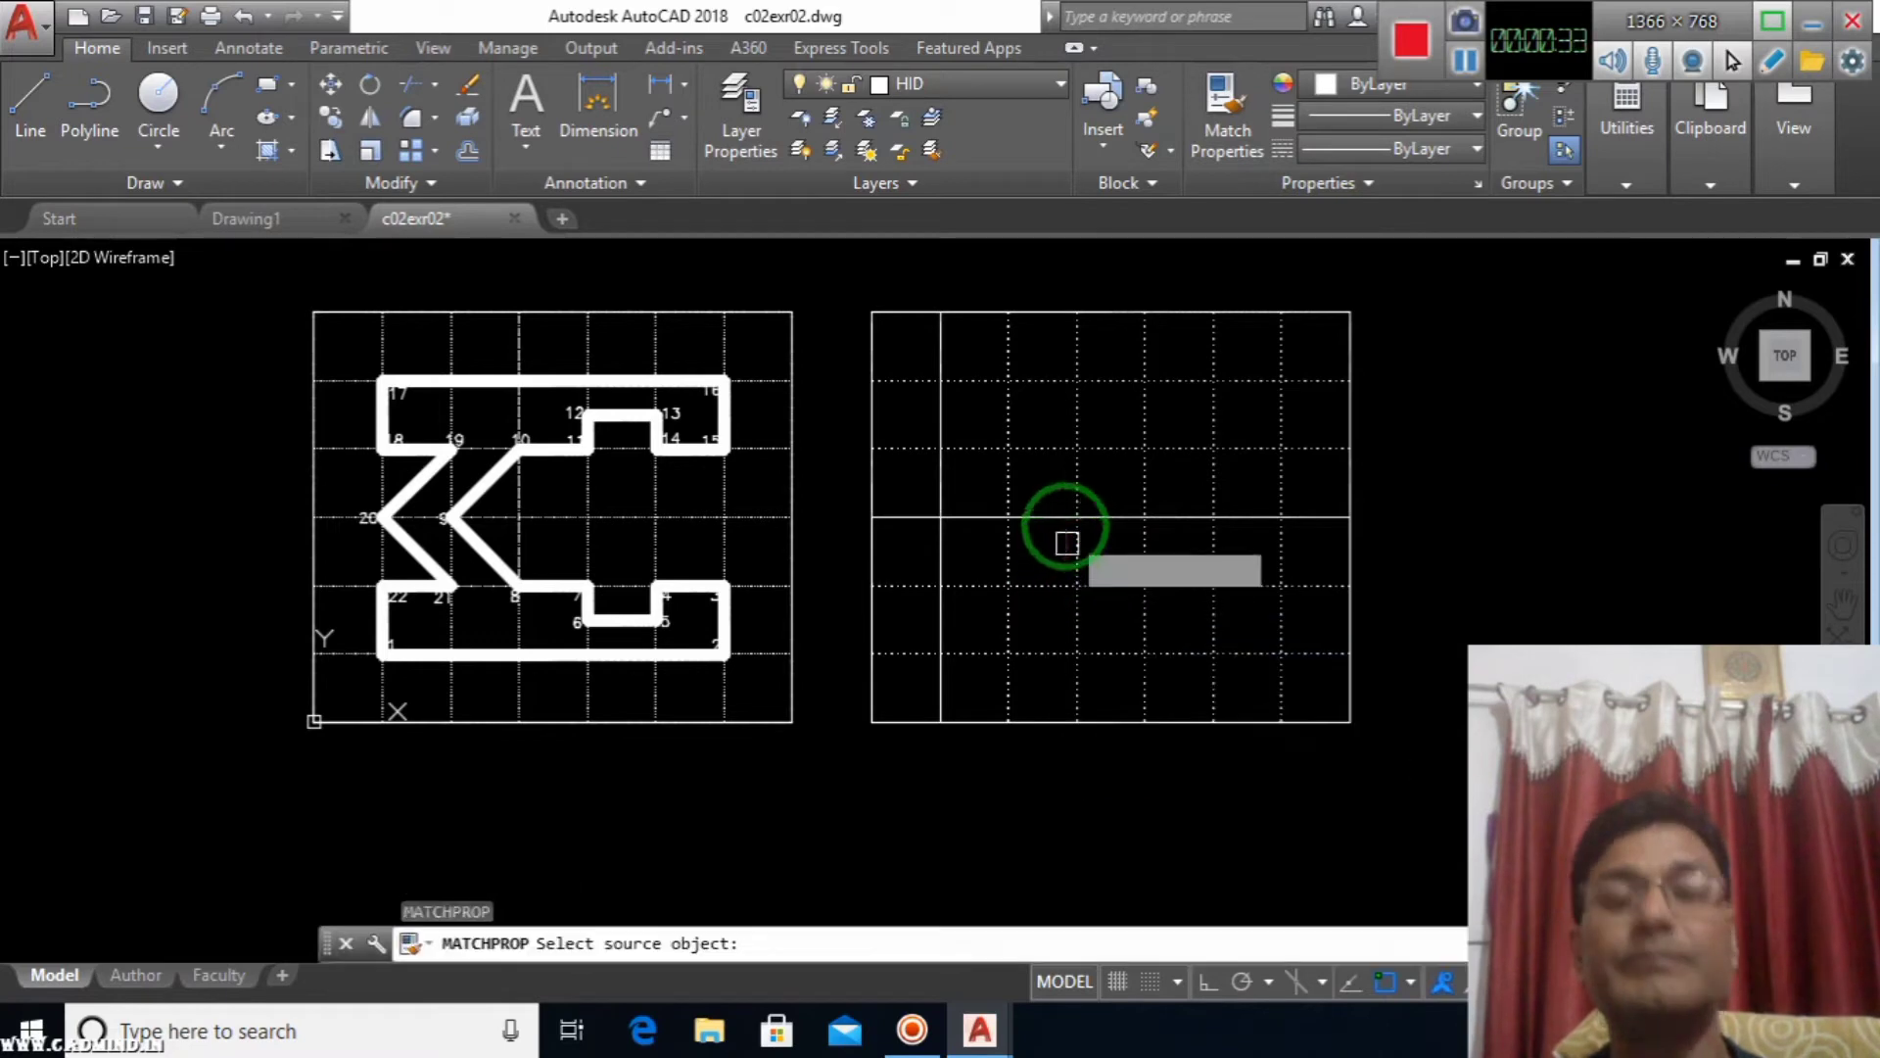
pyautogui.click(1085, 477)
pyautogui.click(1012, 516)
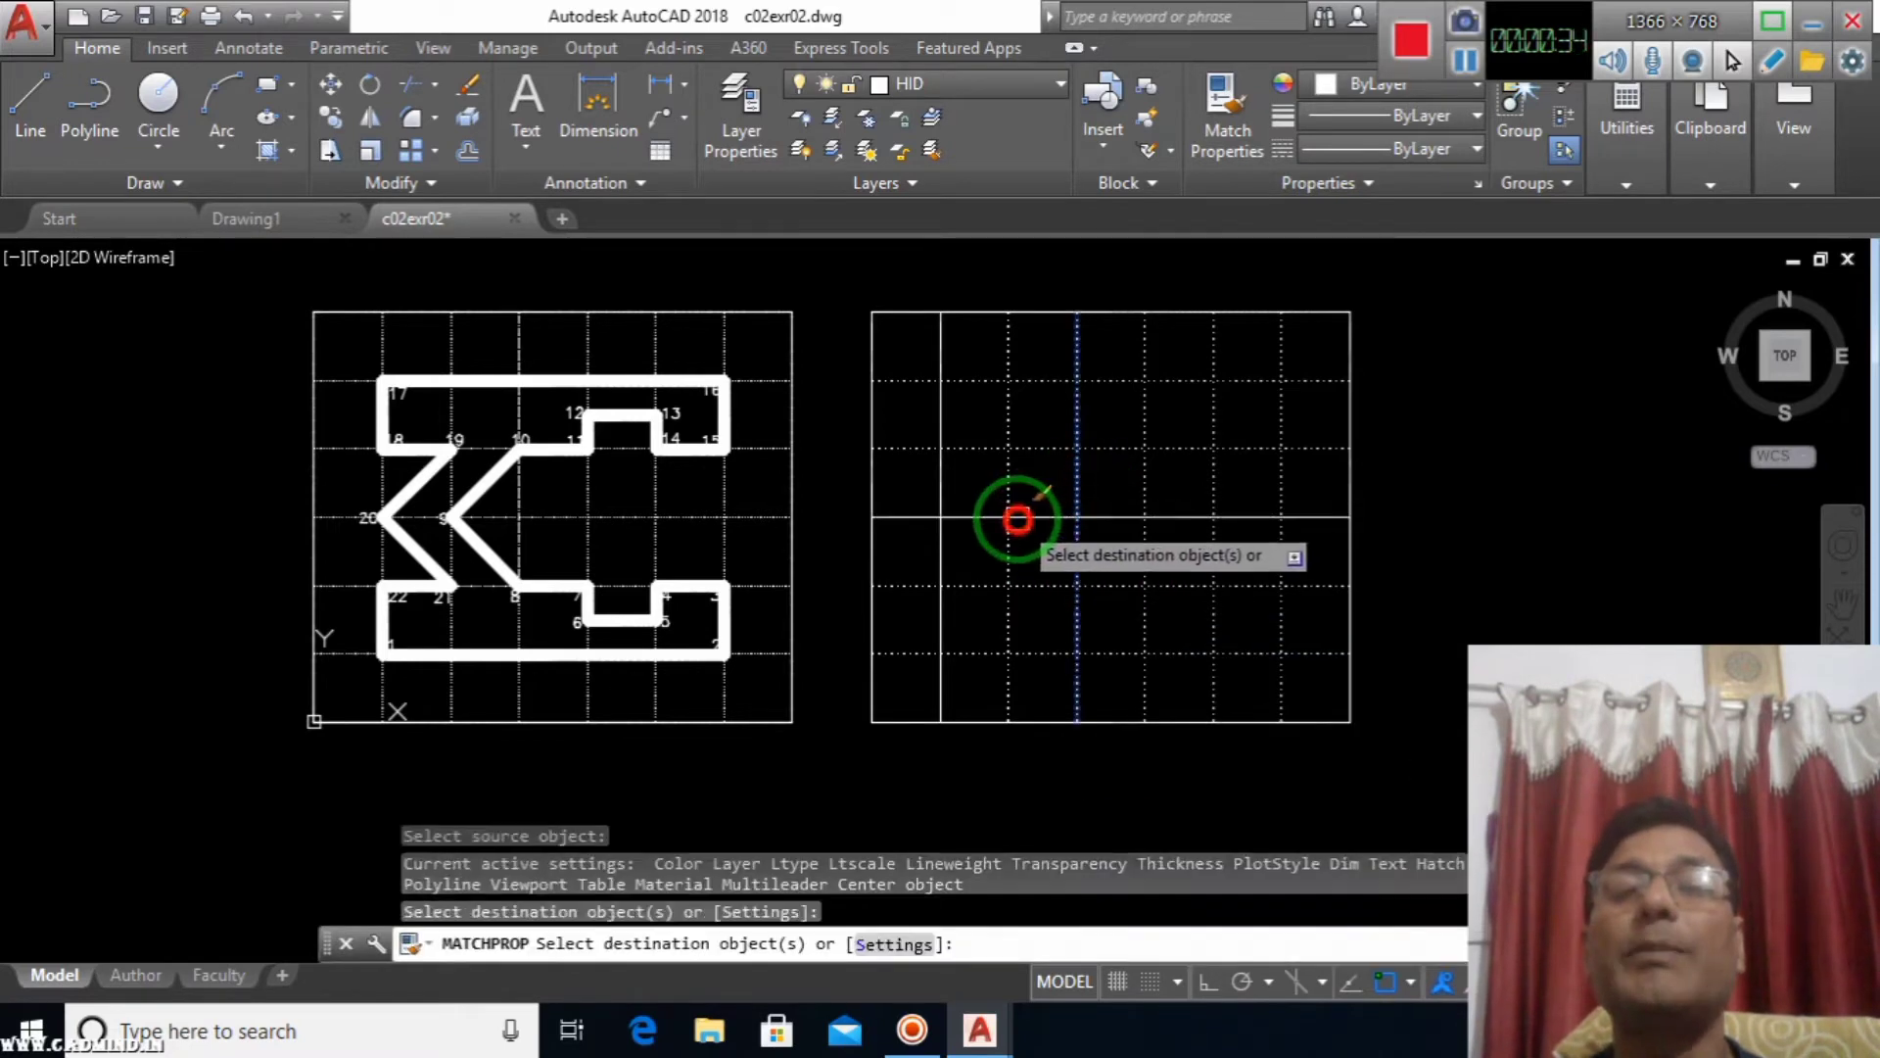
pyautogui.click(967, 513)
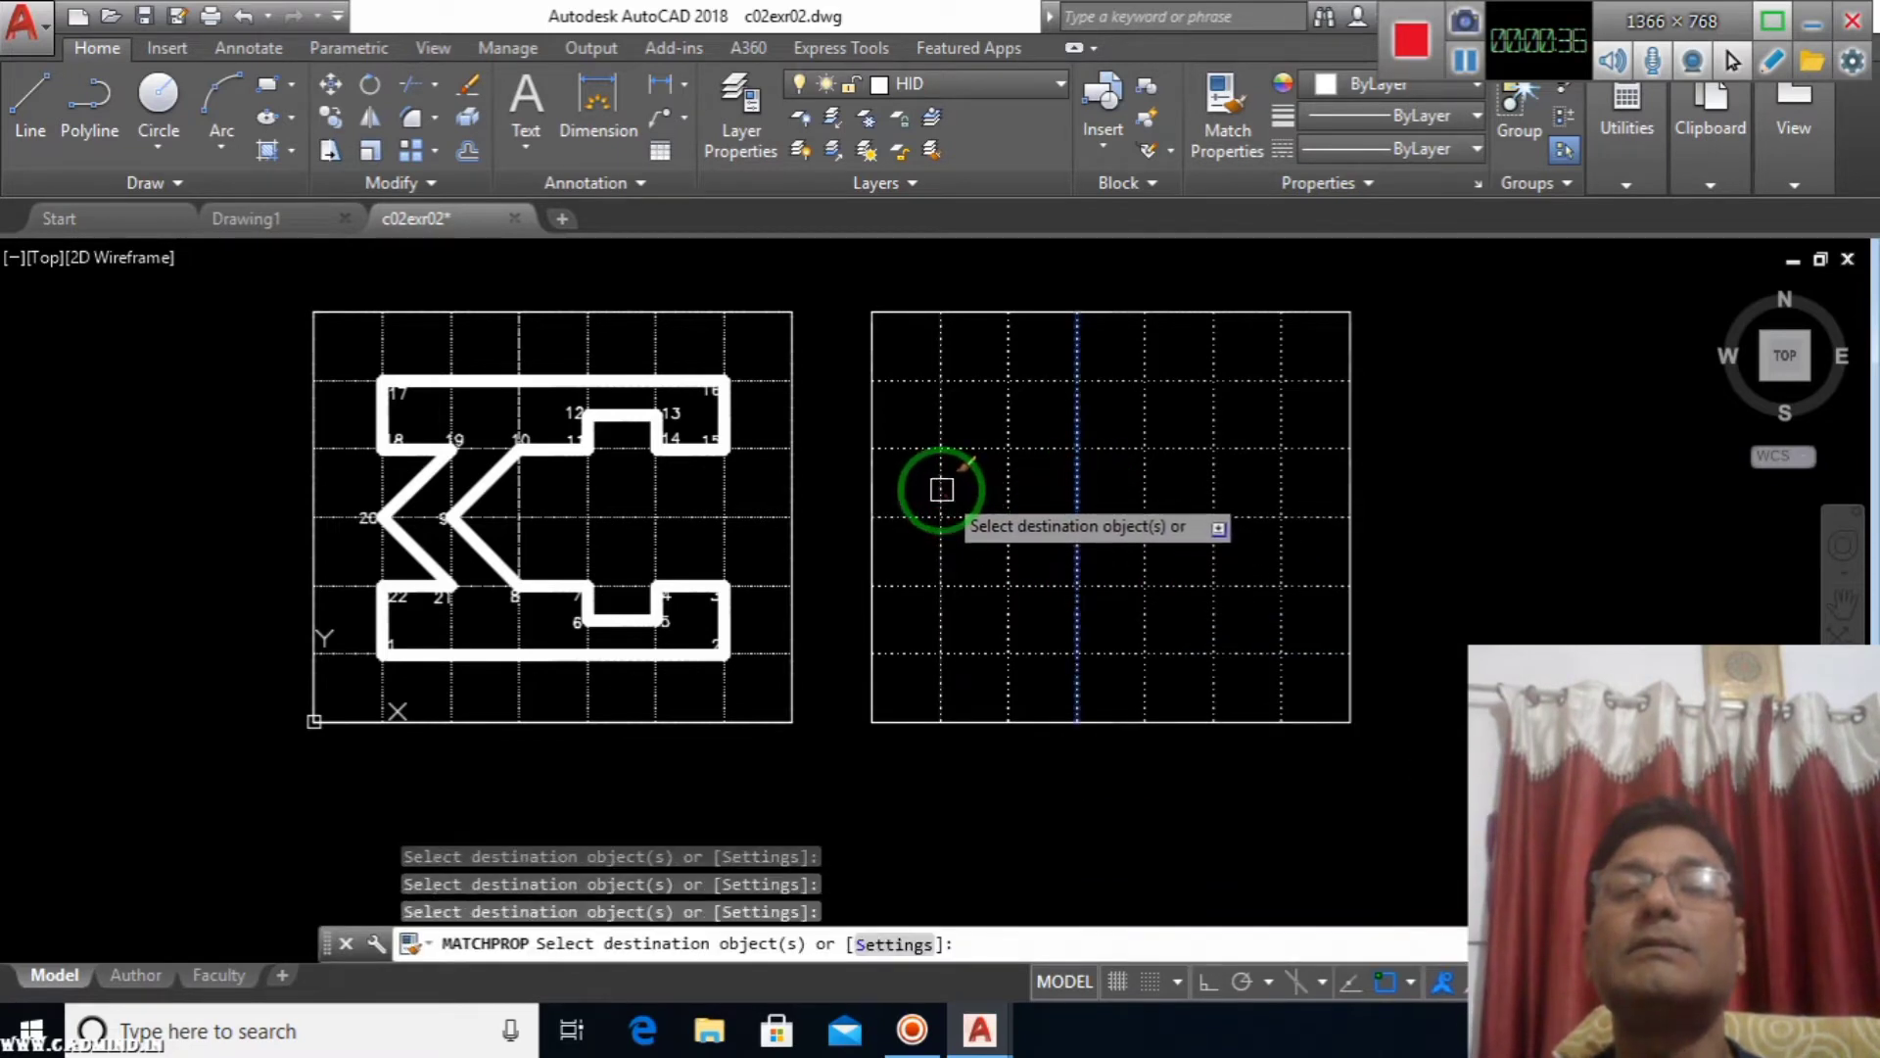
pyautogui.click(943, 490)
pyautogui.press('Escape')
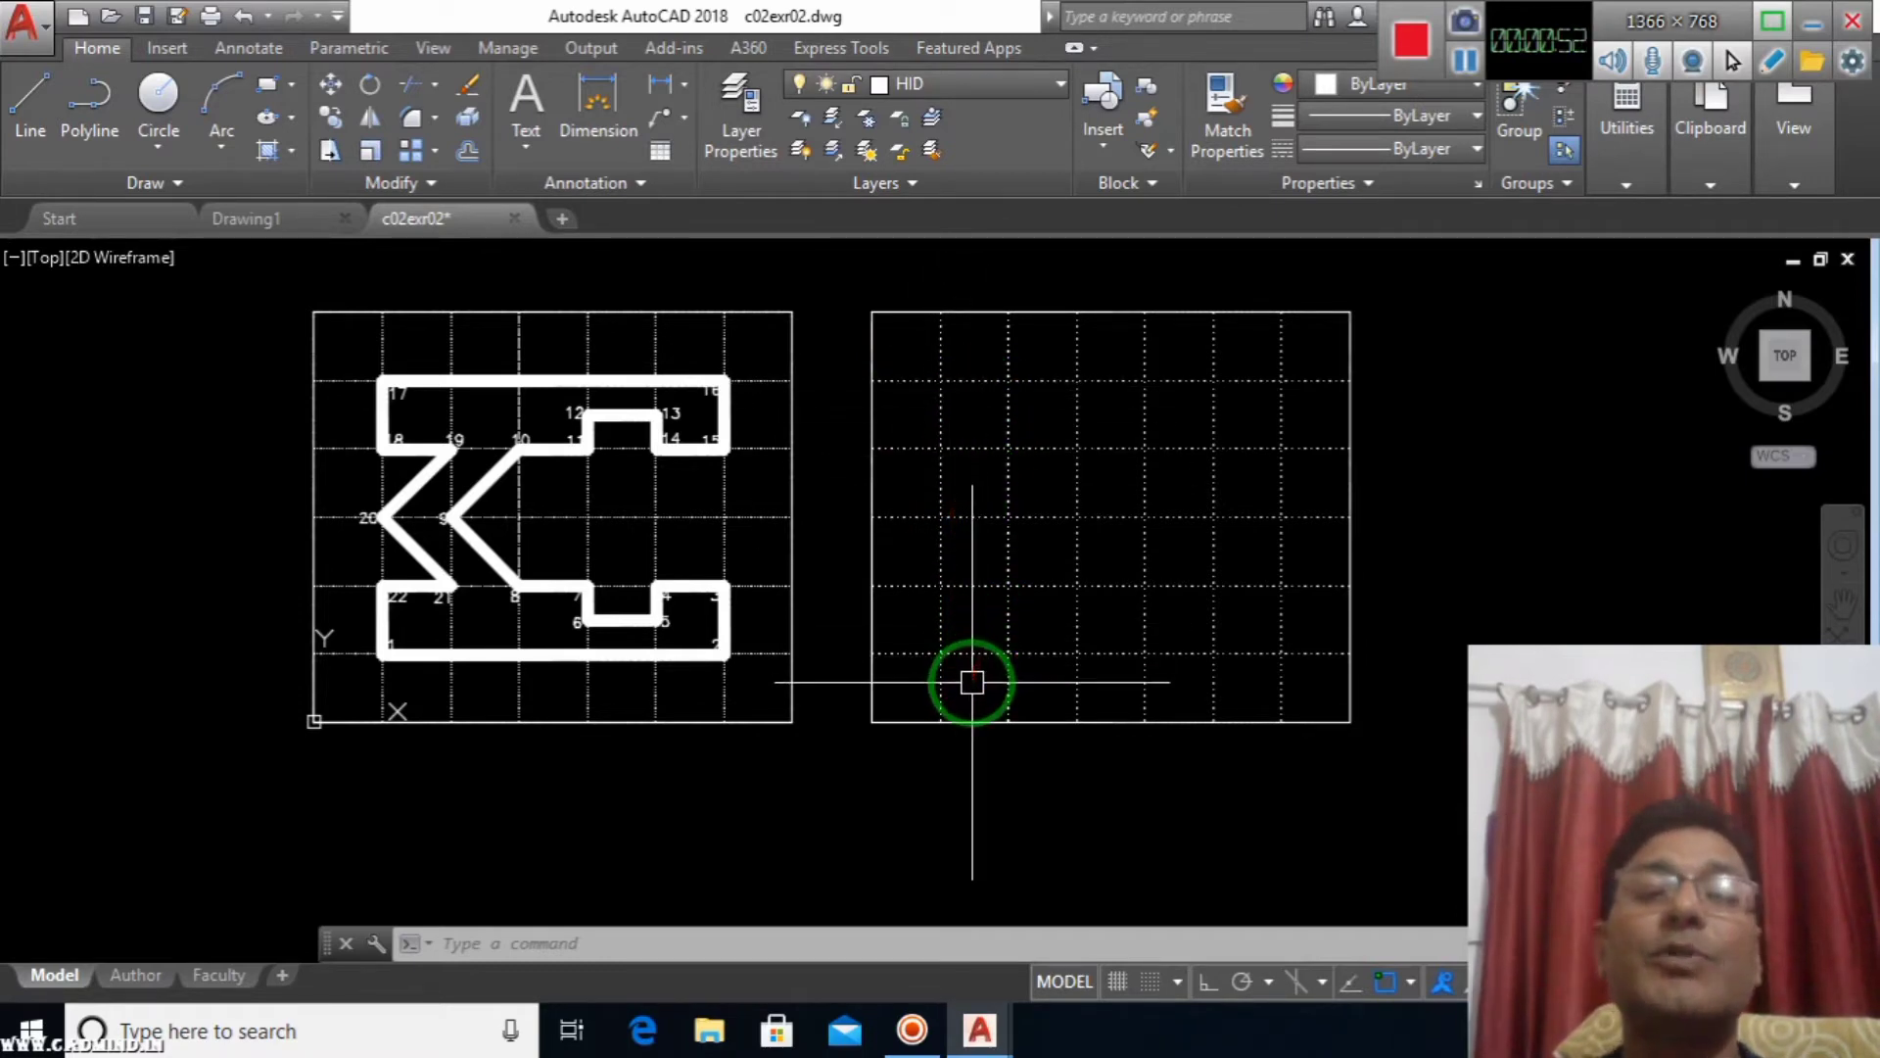
# Zoom in and out to inspect the empty right-hand grid before drawing.
pyautogui.scroll(2, 991, 685)
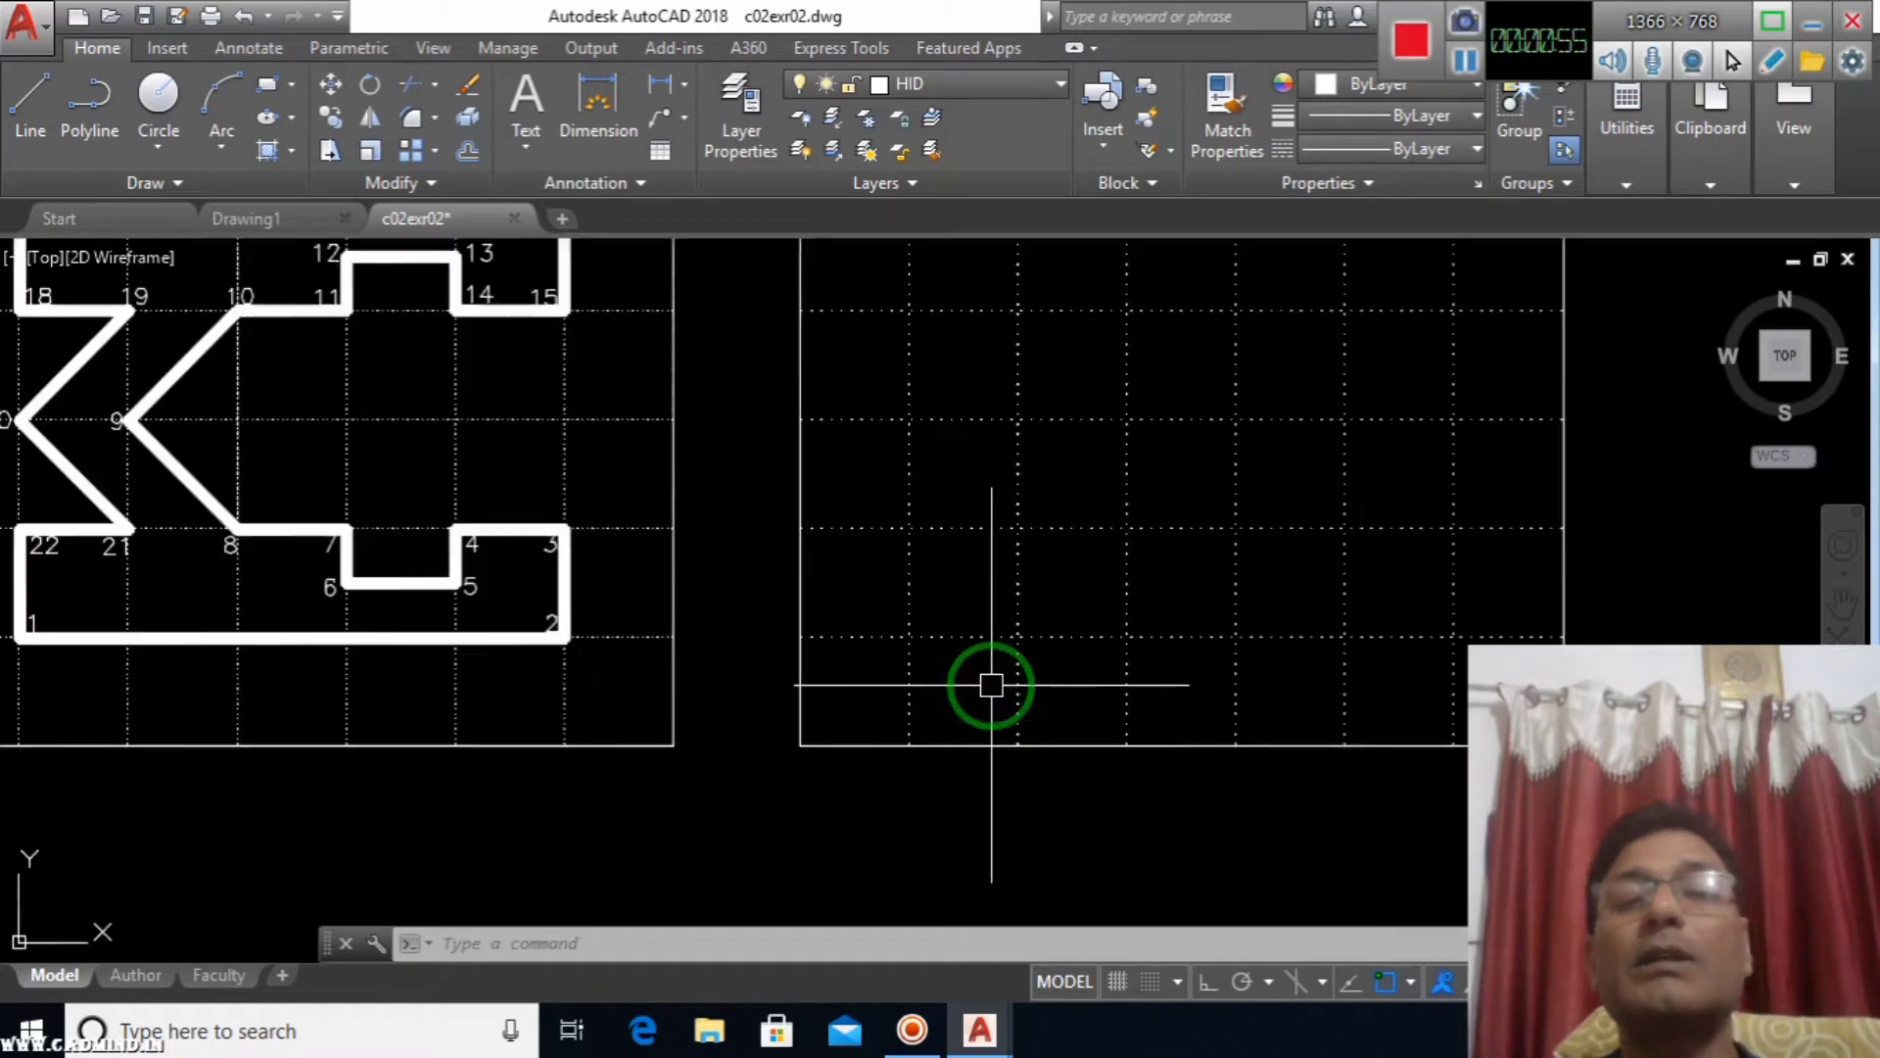
pyautogui.scroll(-2, 970, 676)
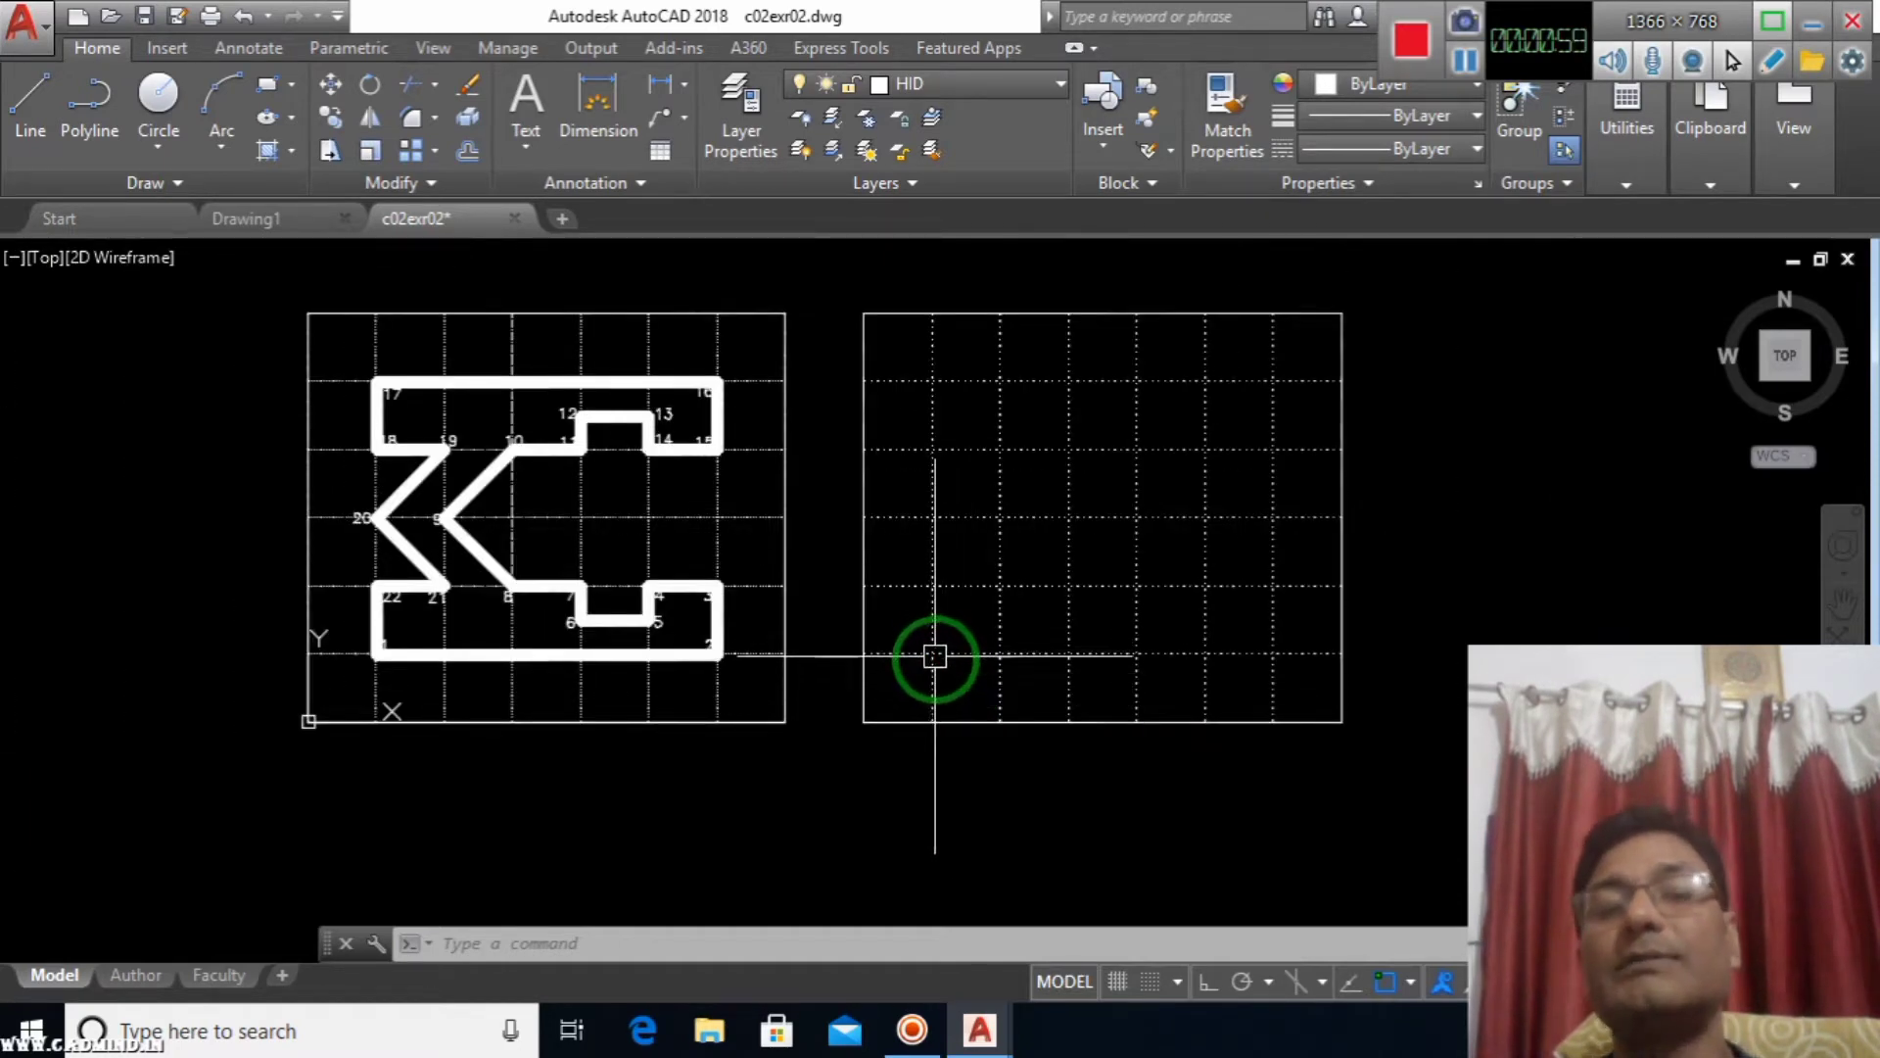
pyautogui.scroll(1, 941, 659)
pyautogui.scroll(-1, 938, 663)
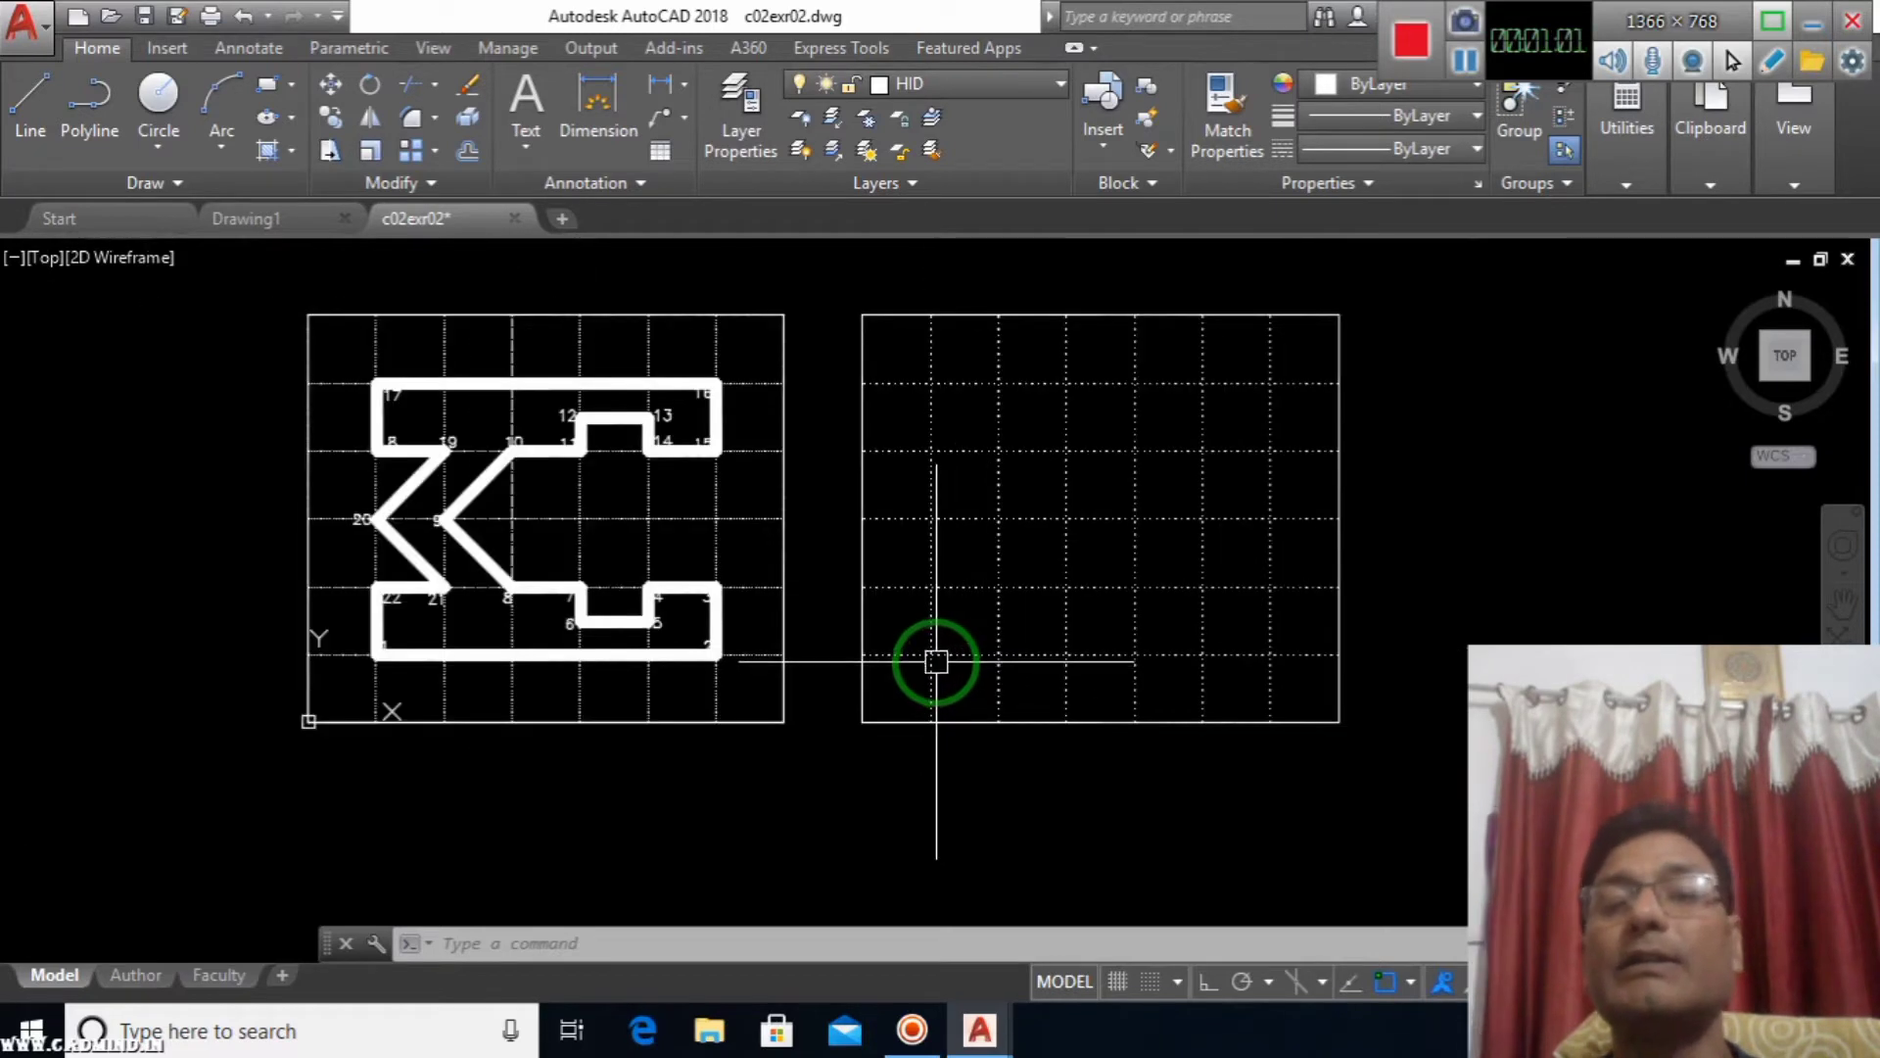
pyautogui.moveTo(936, 658)
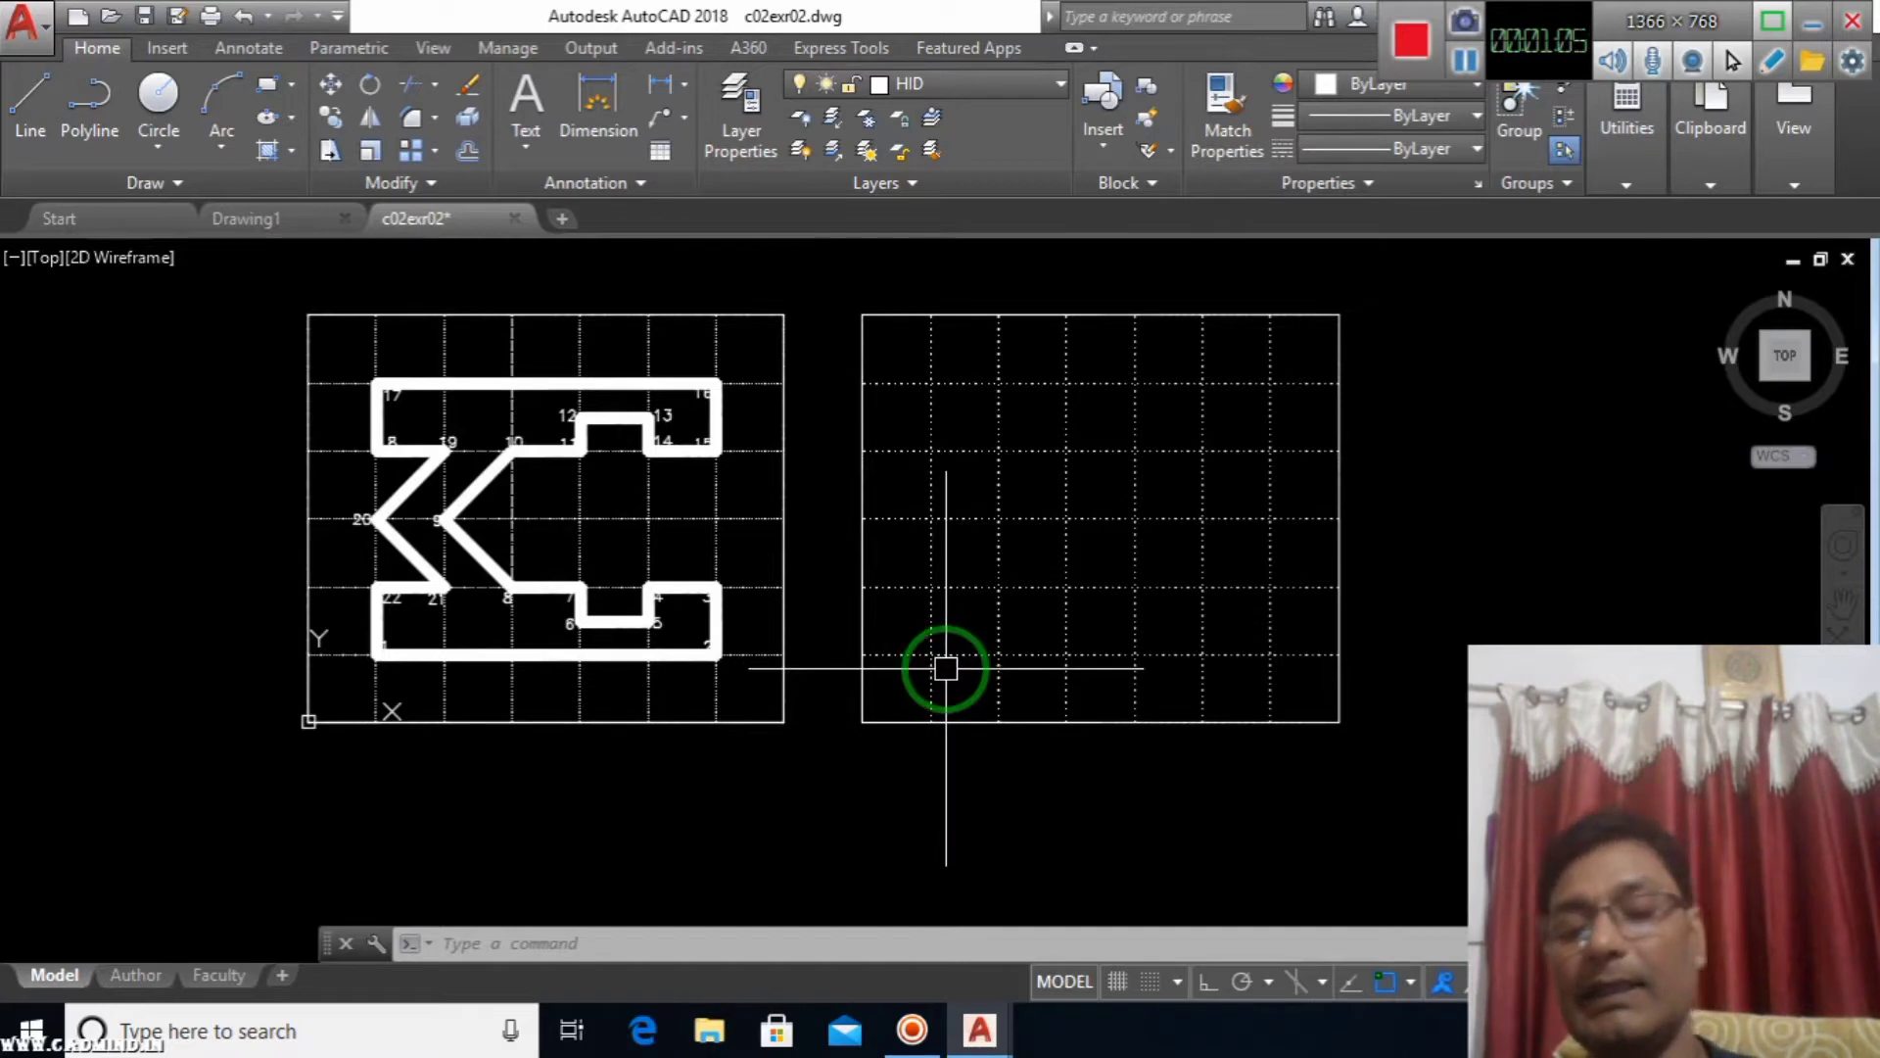
# Start a line at point 1 and trace through points 2, 3 and 4.
pyautogui.press('Return')
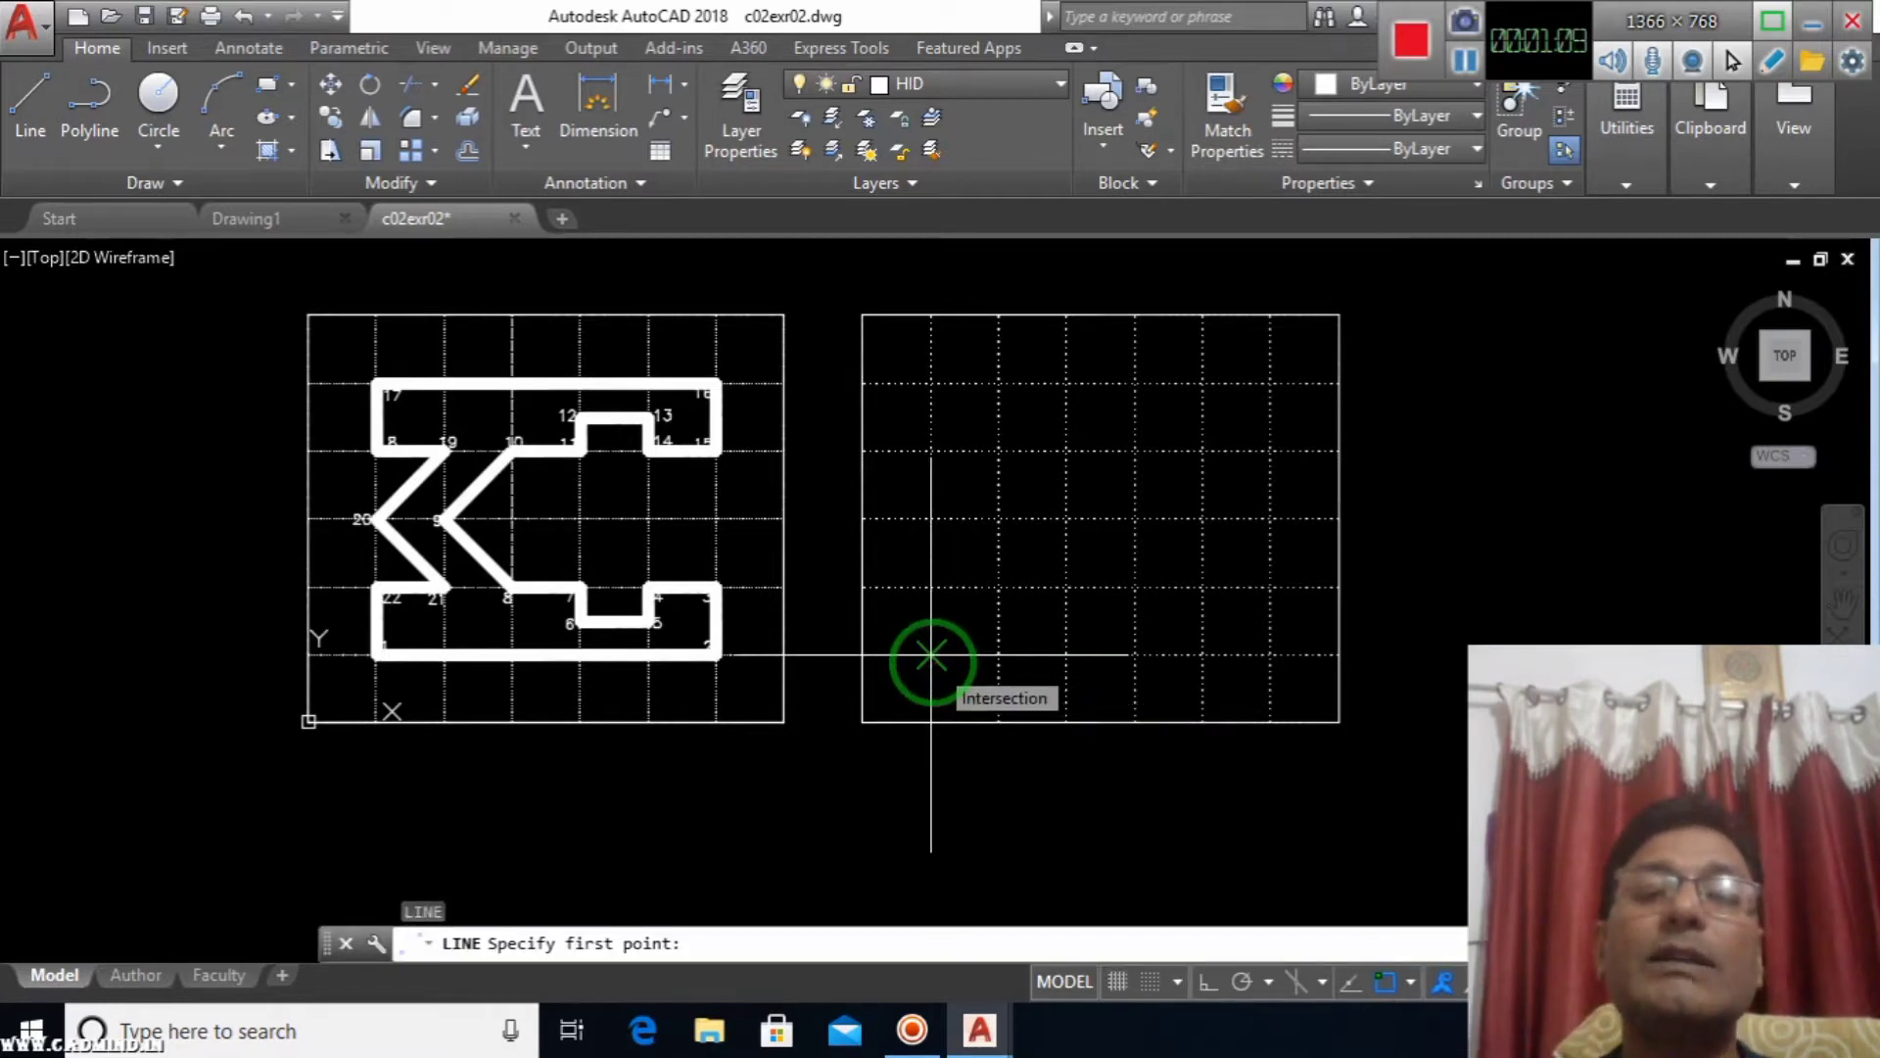
pyautogui.doubleClick(931, 654)
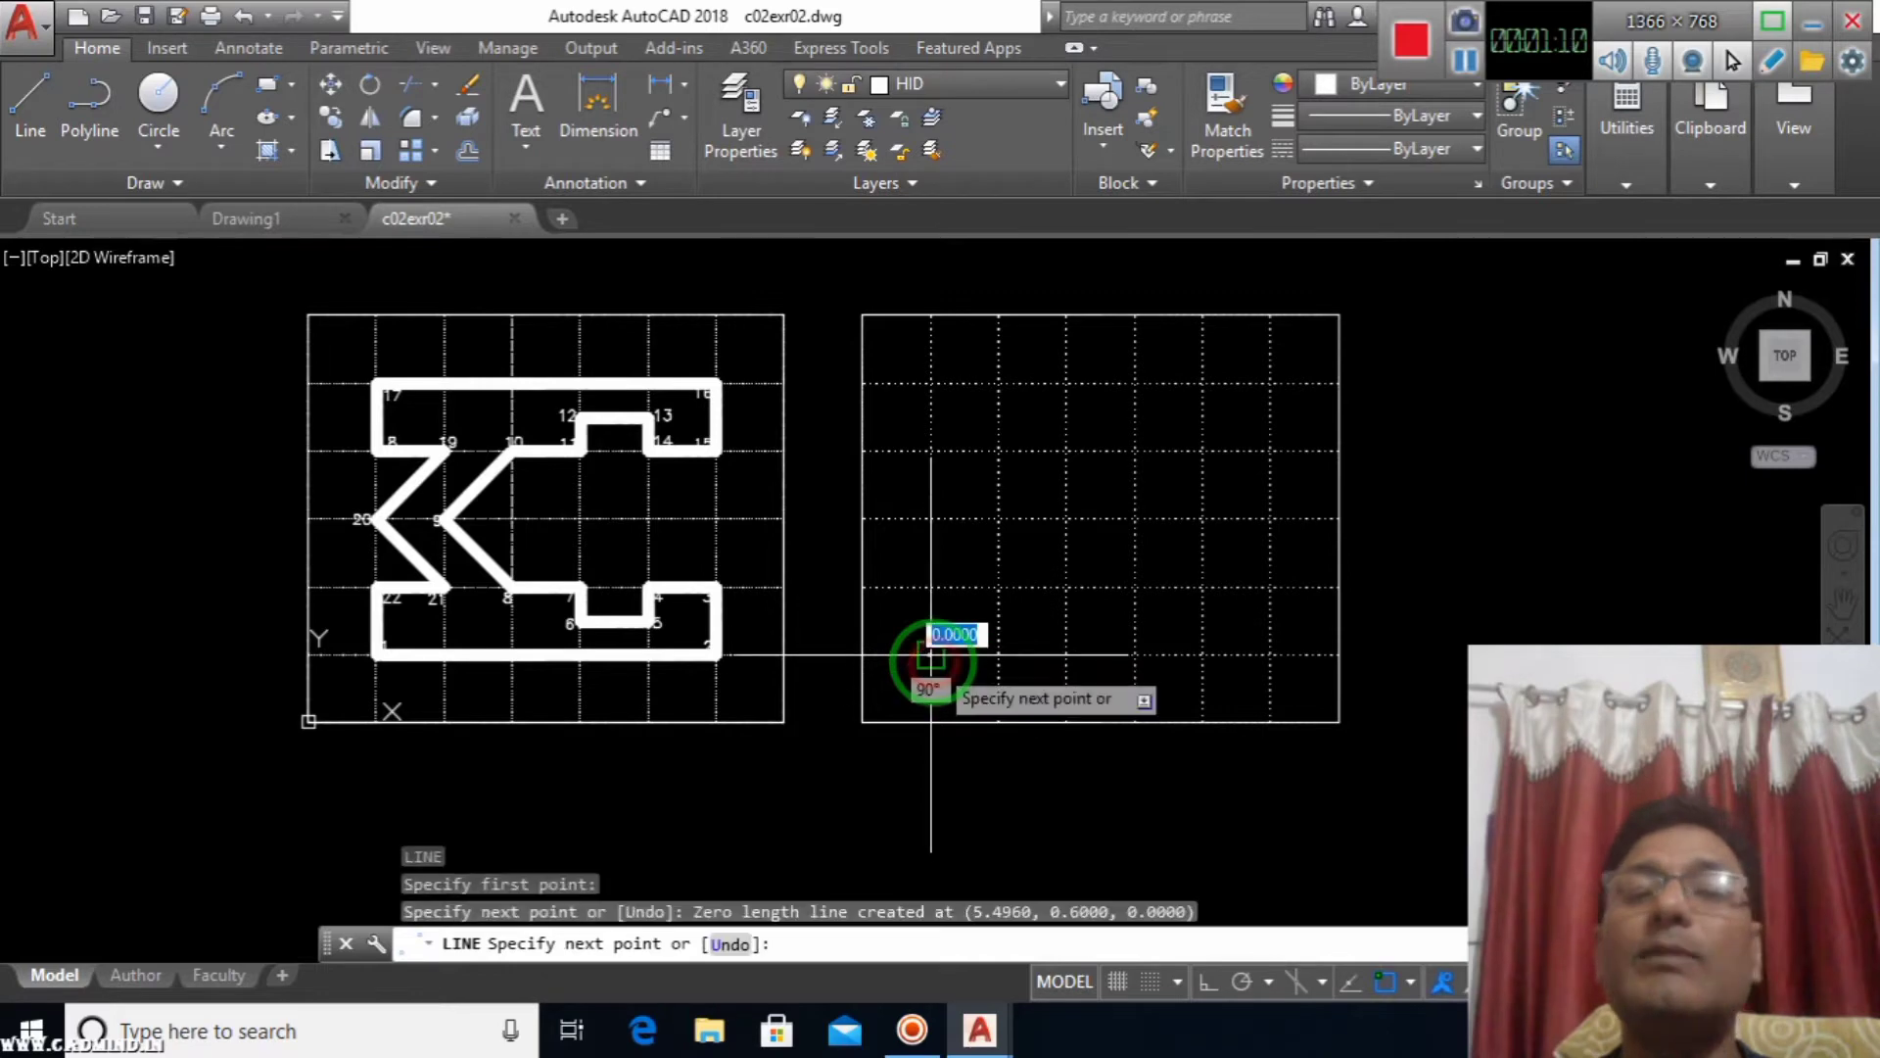
pyautogui.click(1269, 658)
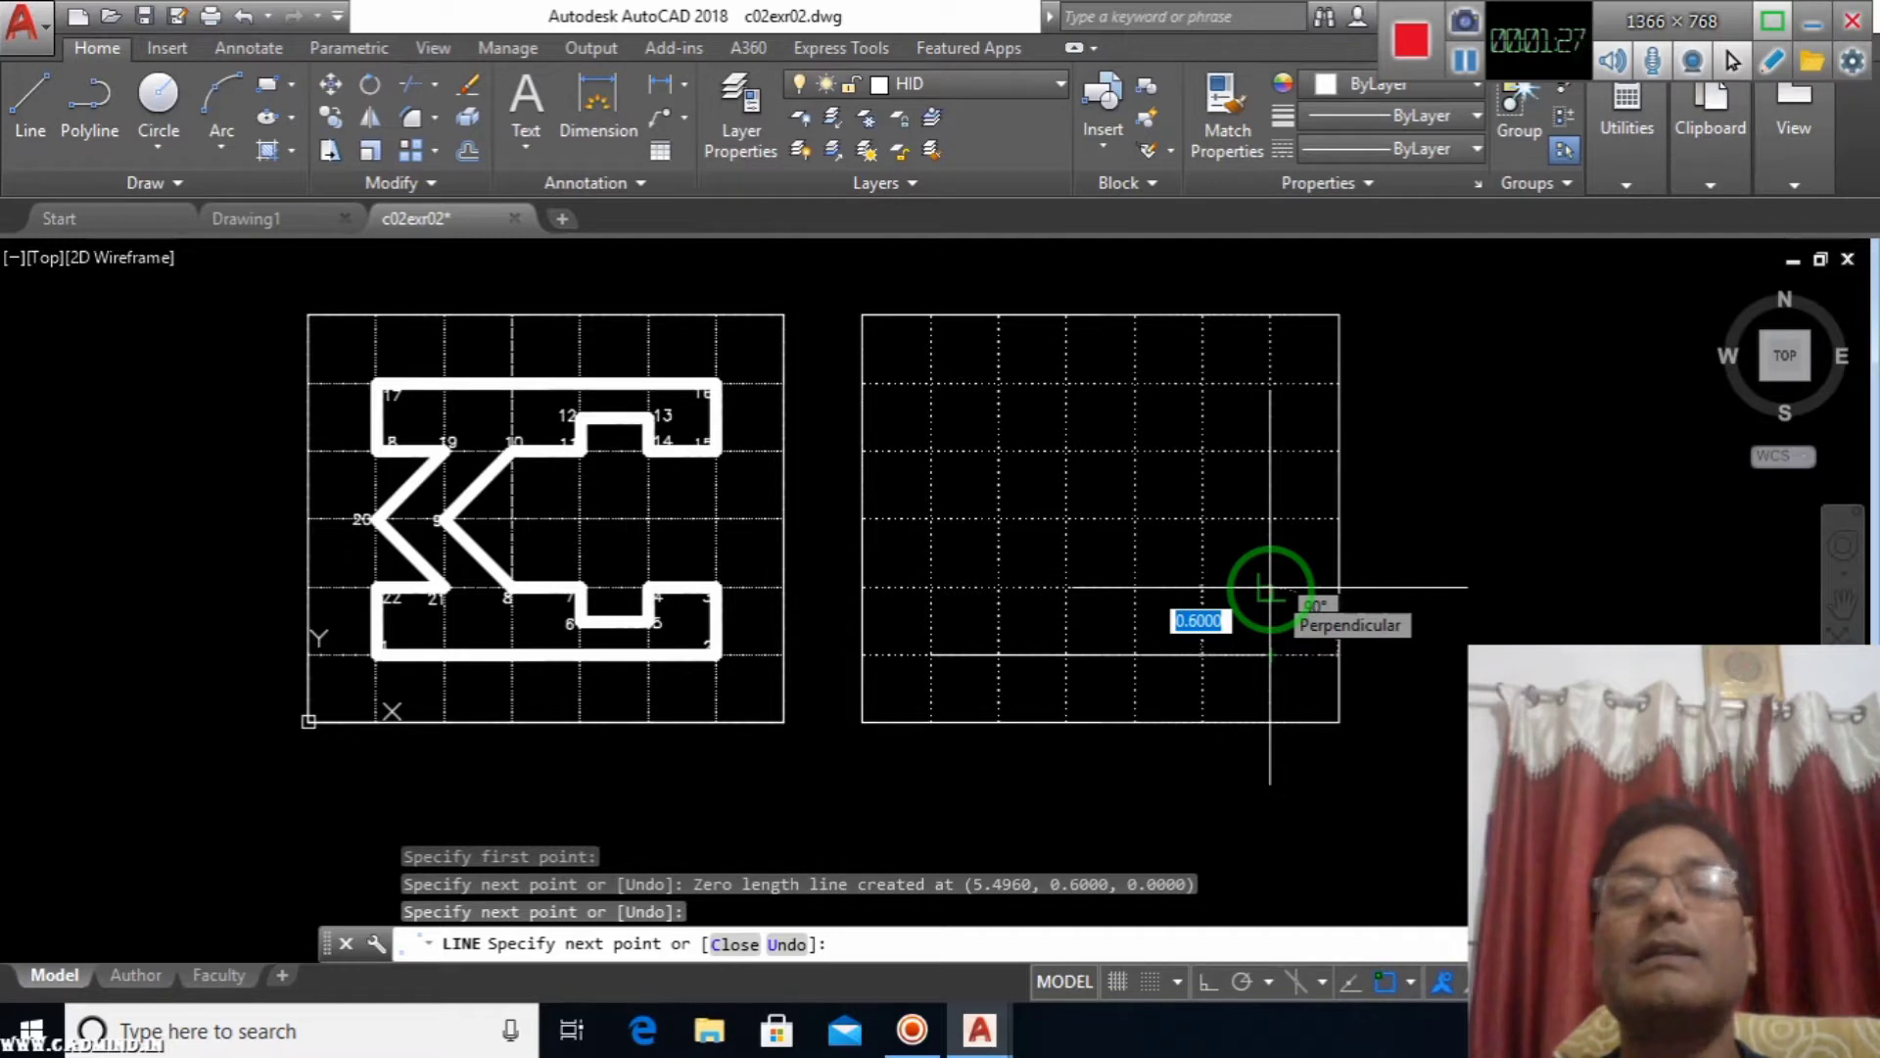
pyautogui.click(1269, 587)
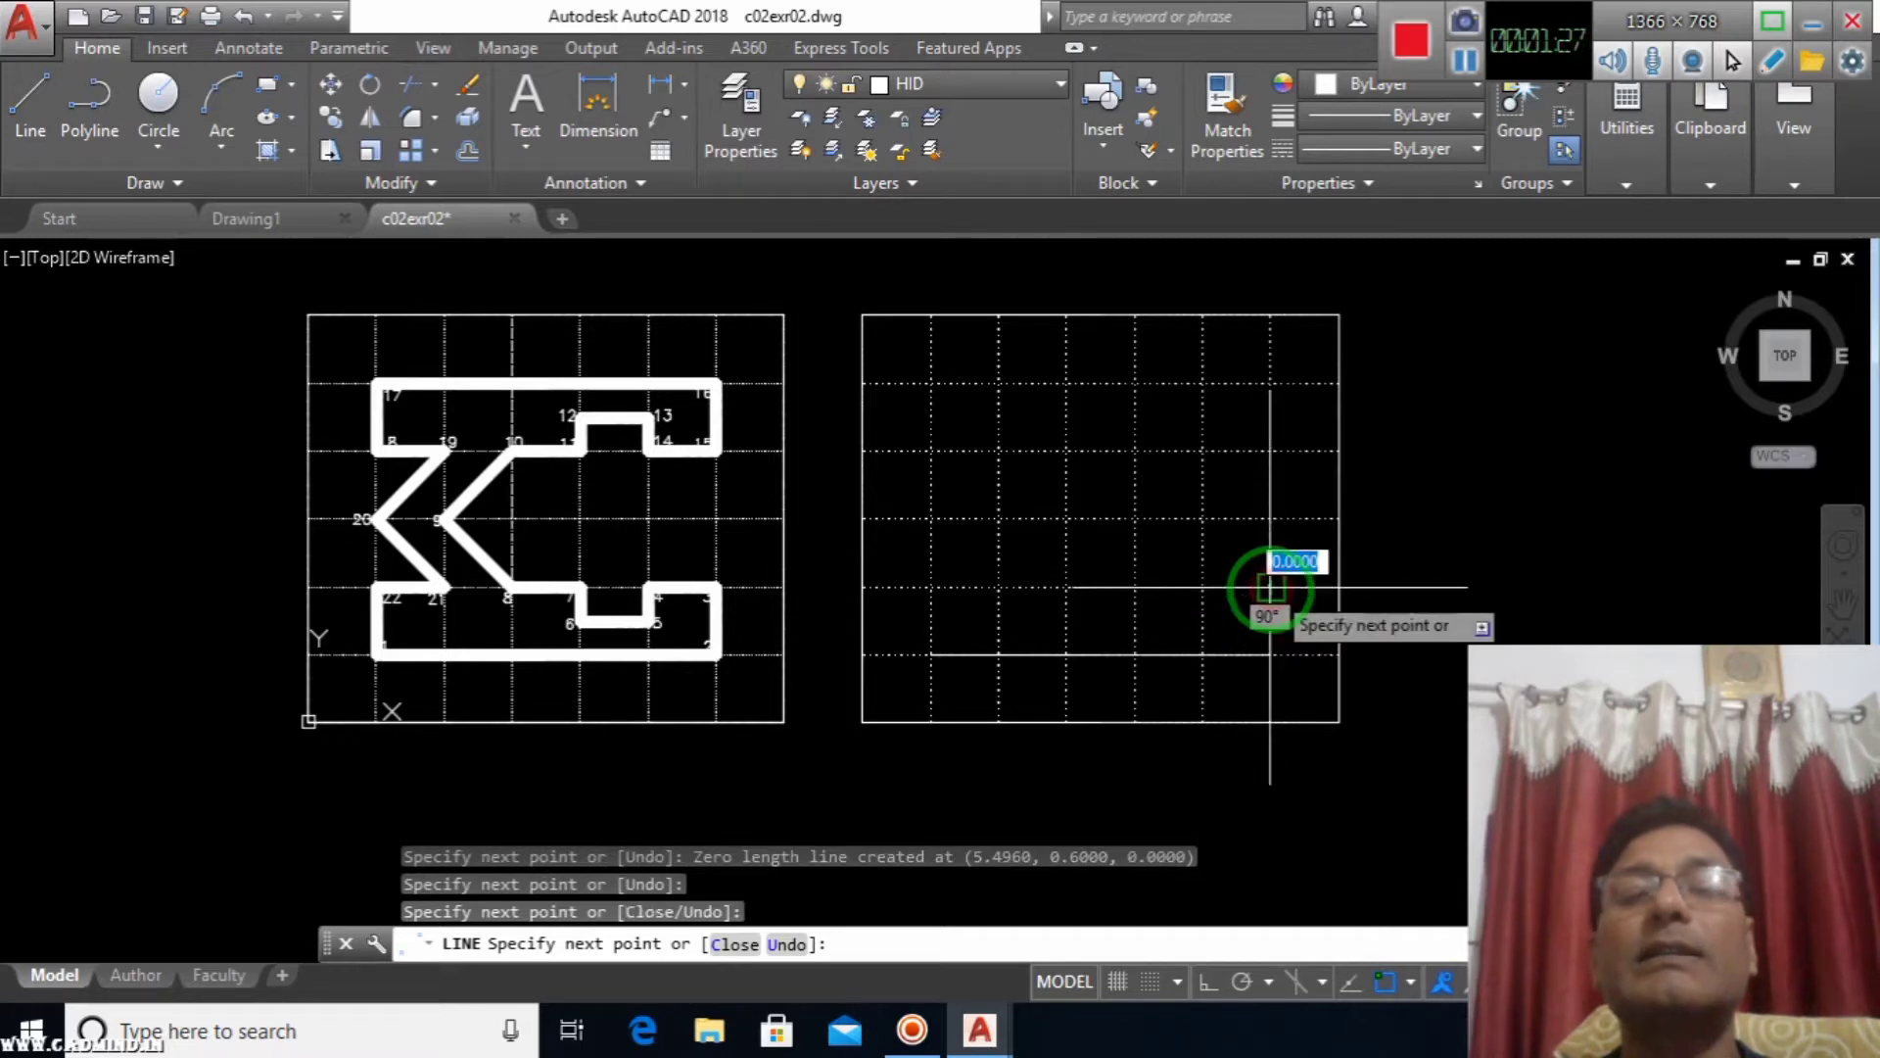
pyautogui.click(1204, 588)
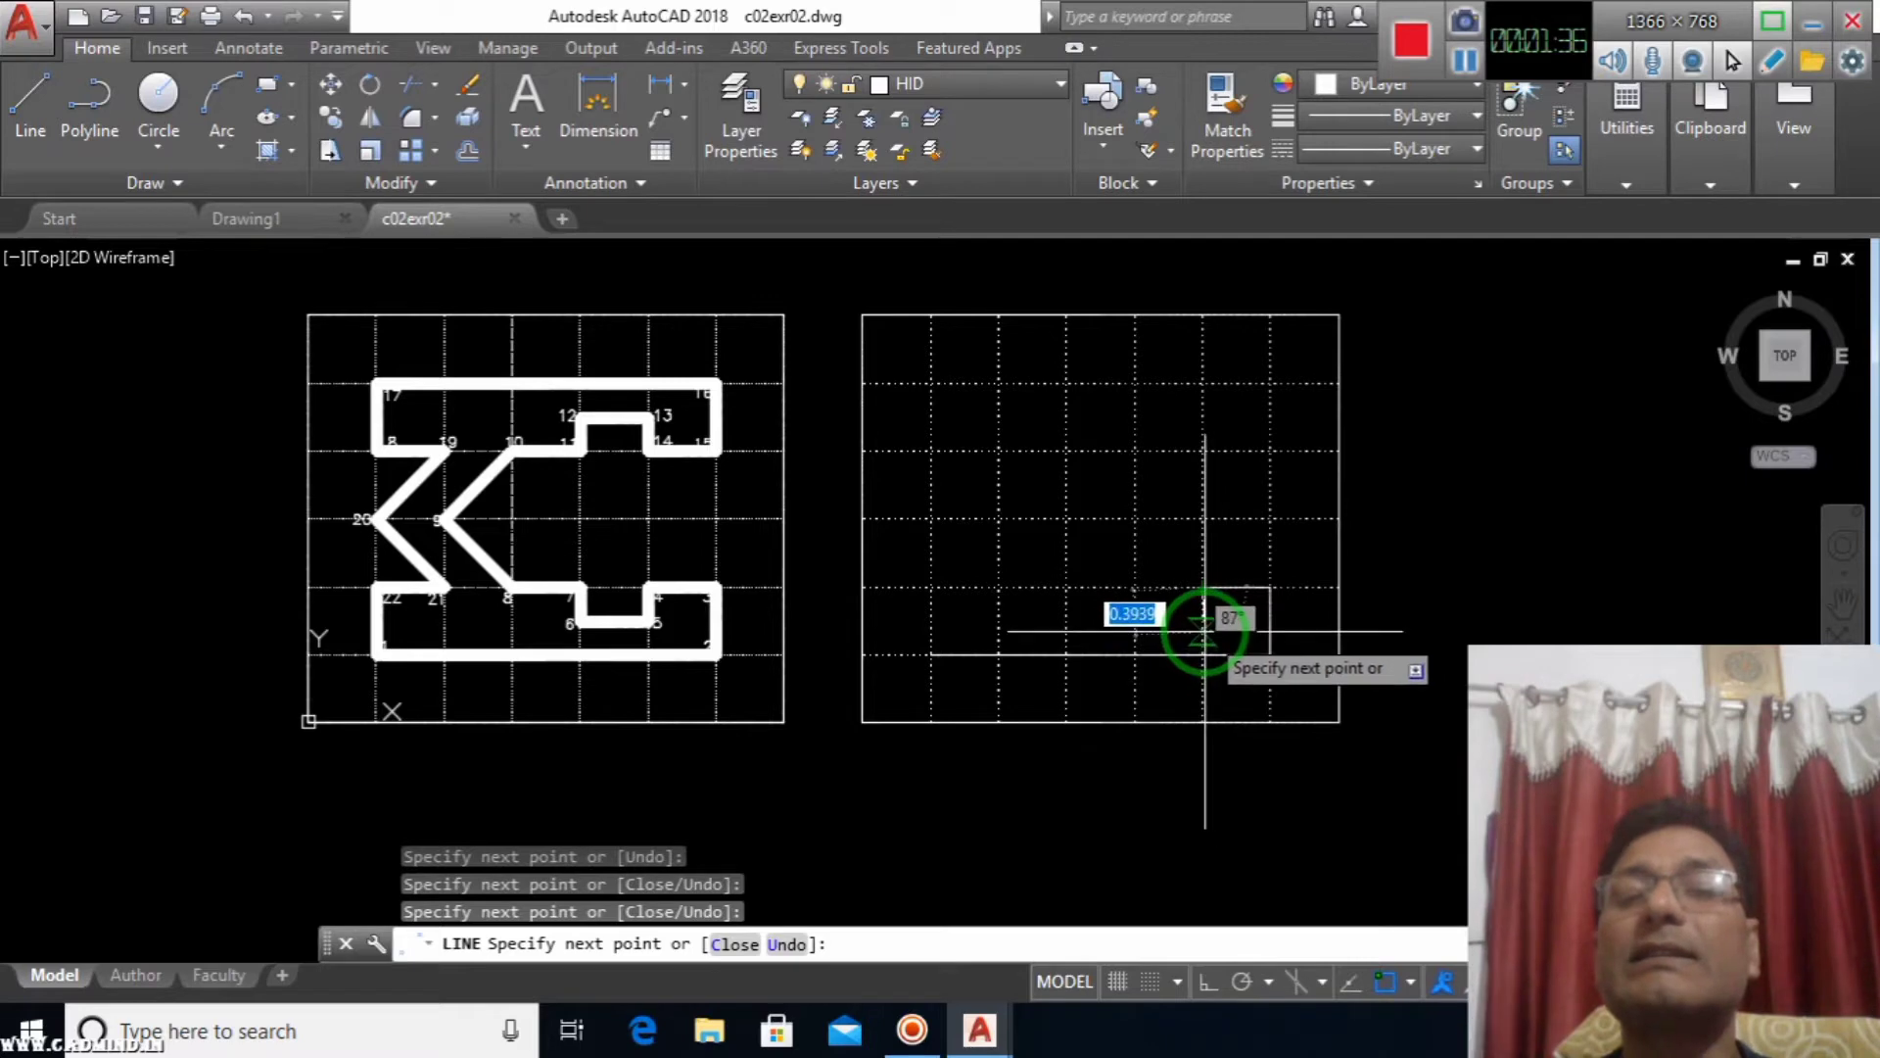
# Turn on Ortho and draw a 0.3 downward segment to point 5.
pyautogui.scroll(3, 1207, 634)
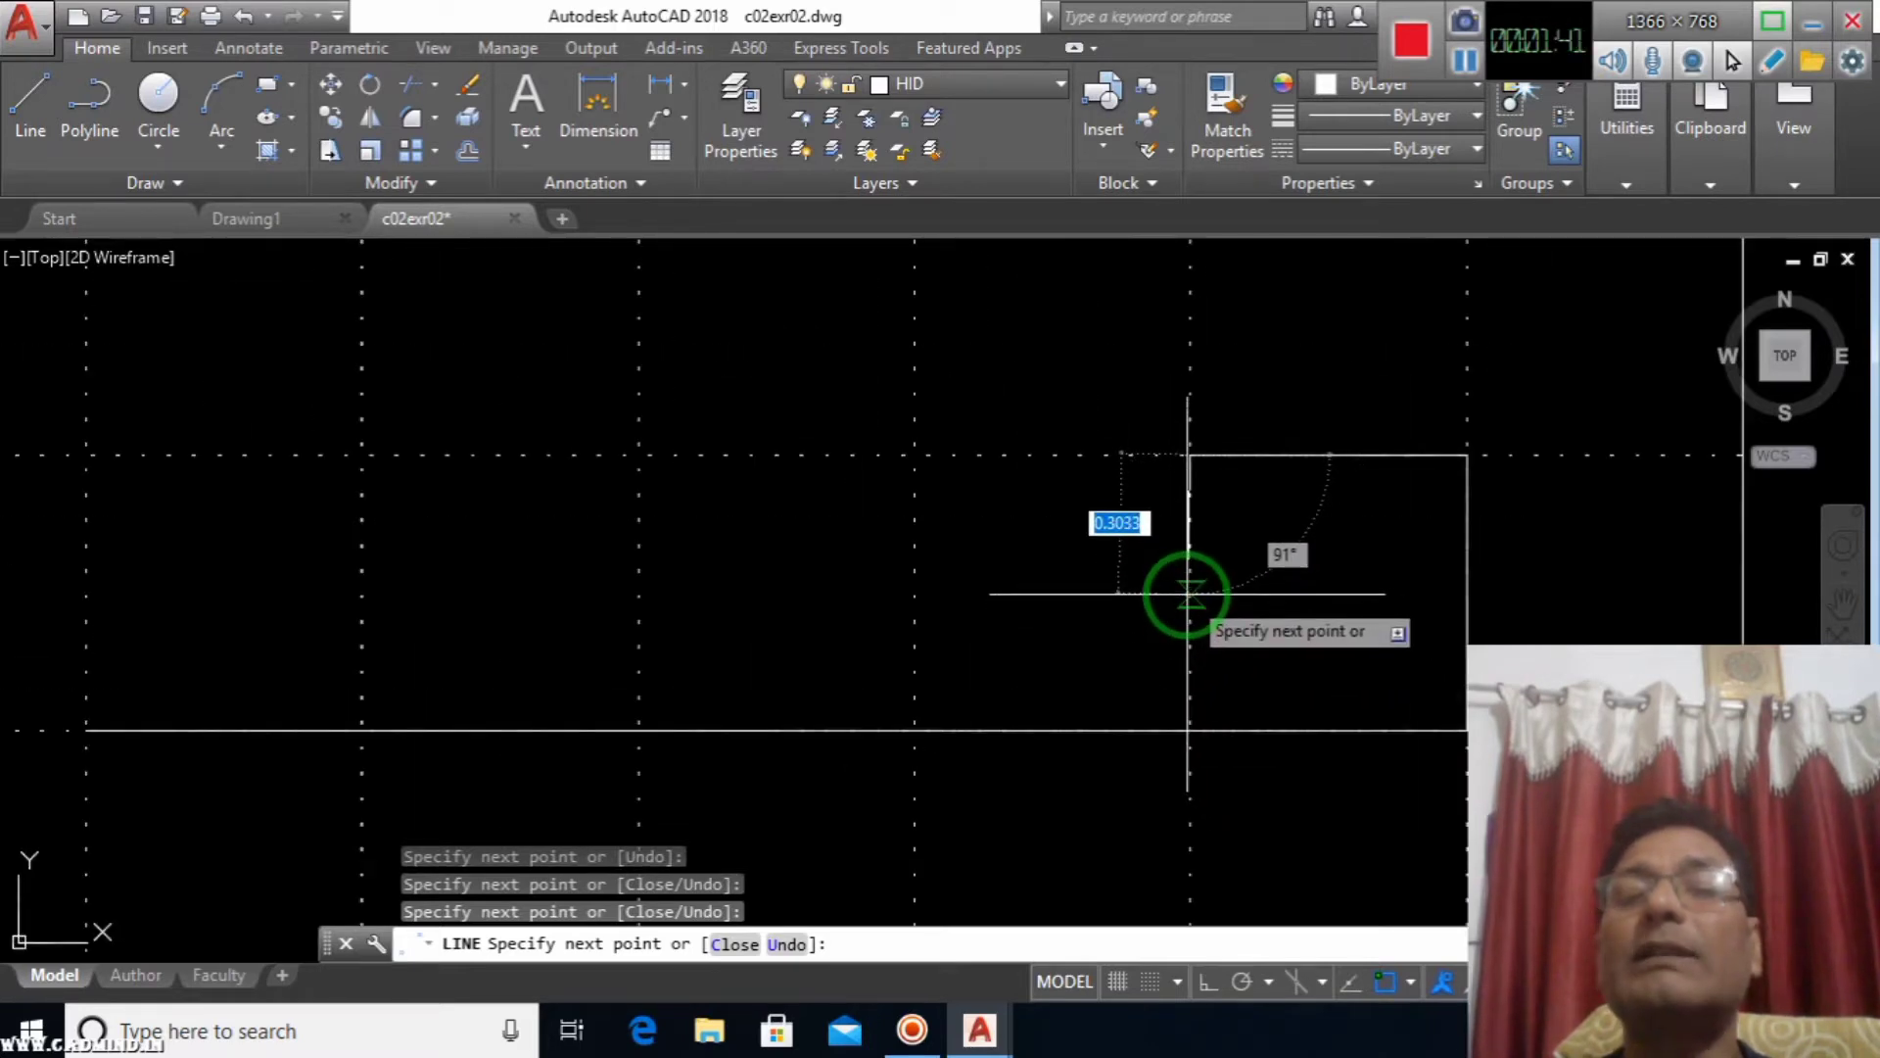
pyautogui.doubleClick(1203, 979)
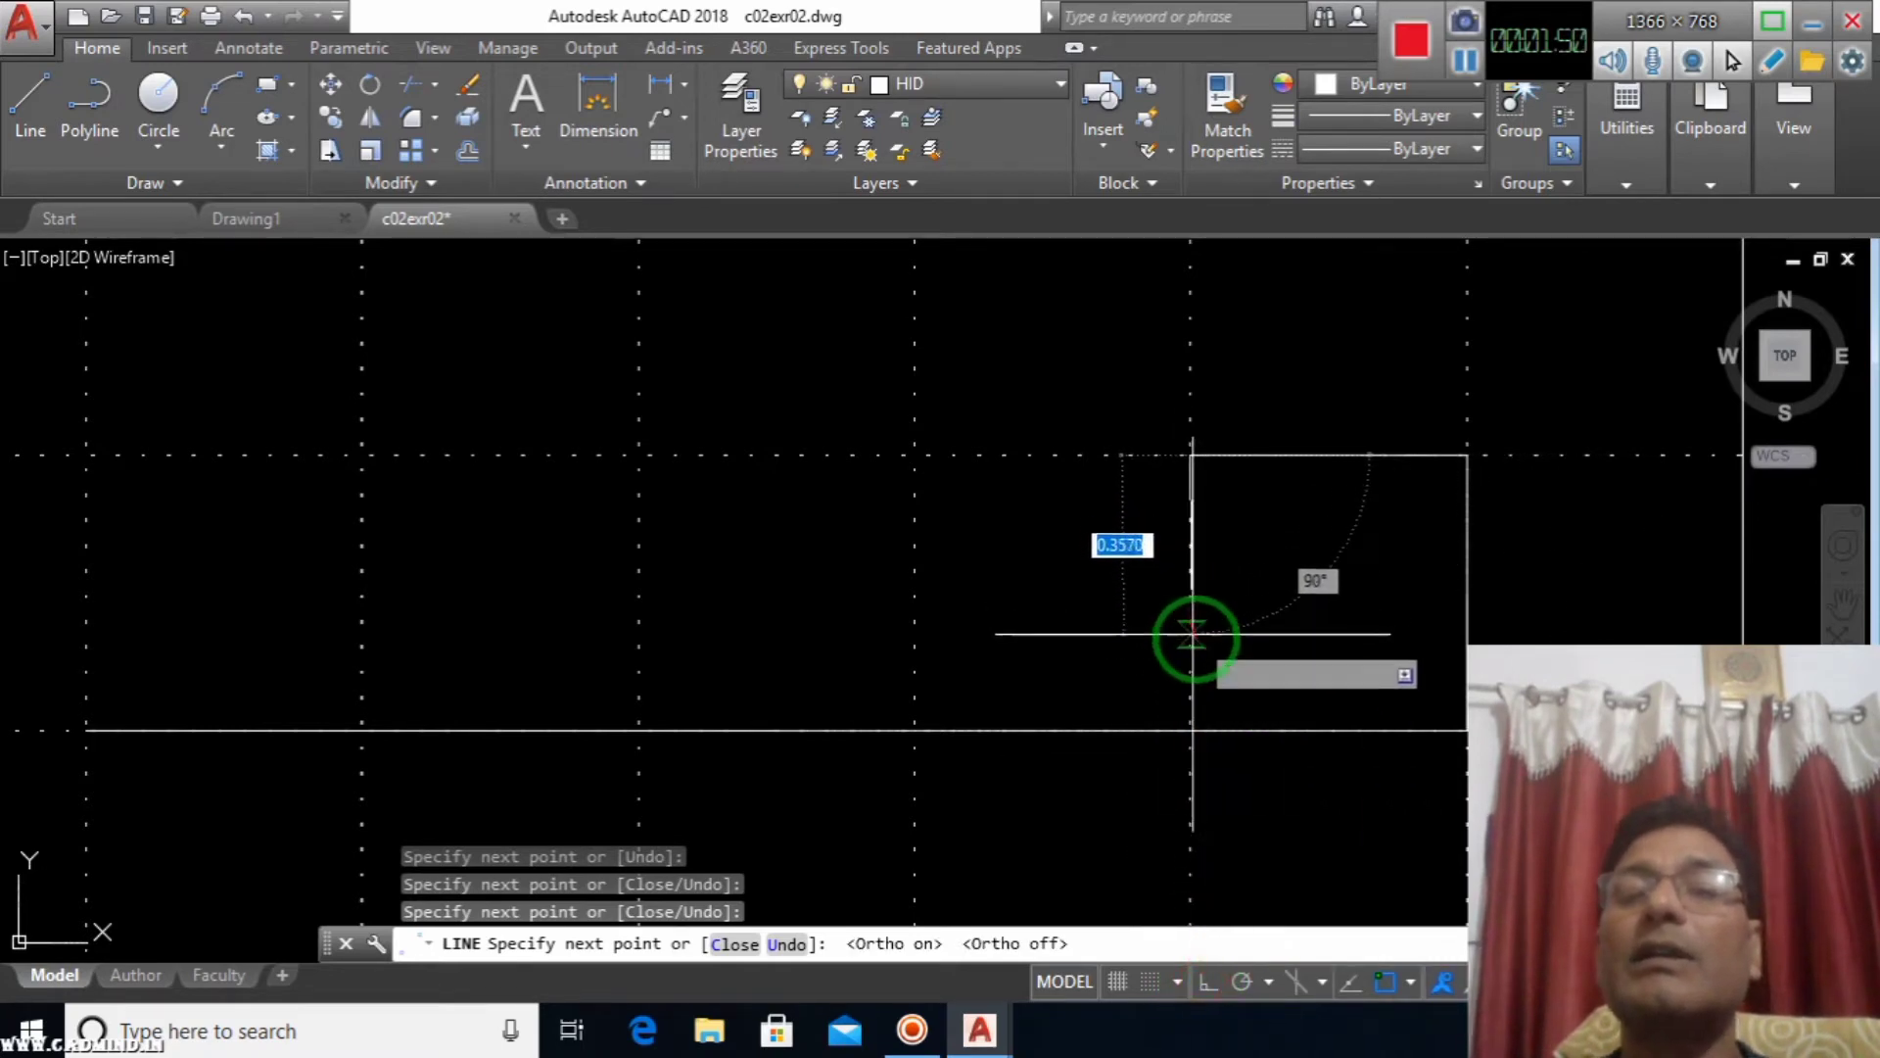
pyautogui.click(1203, 982)
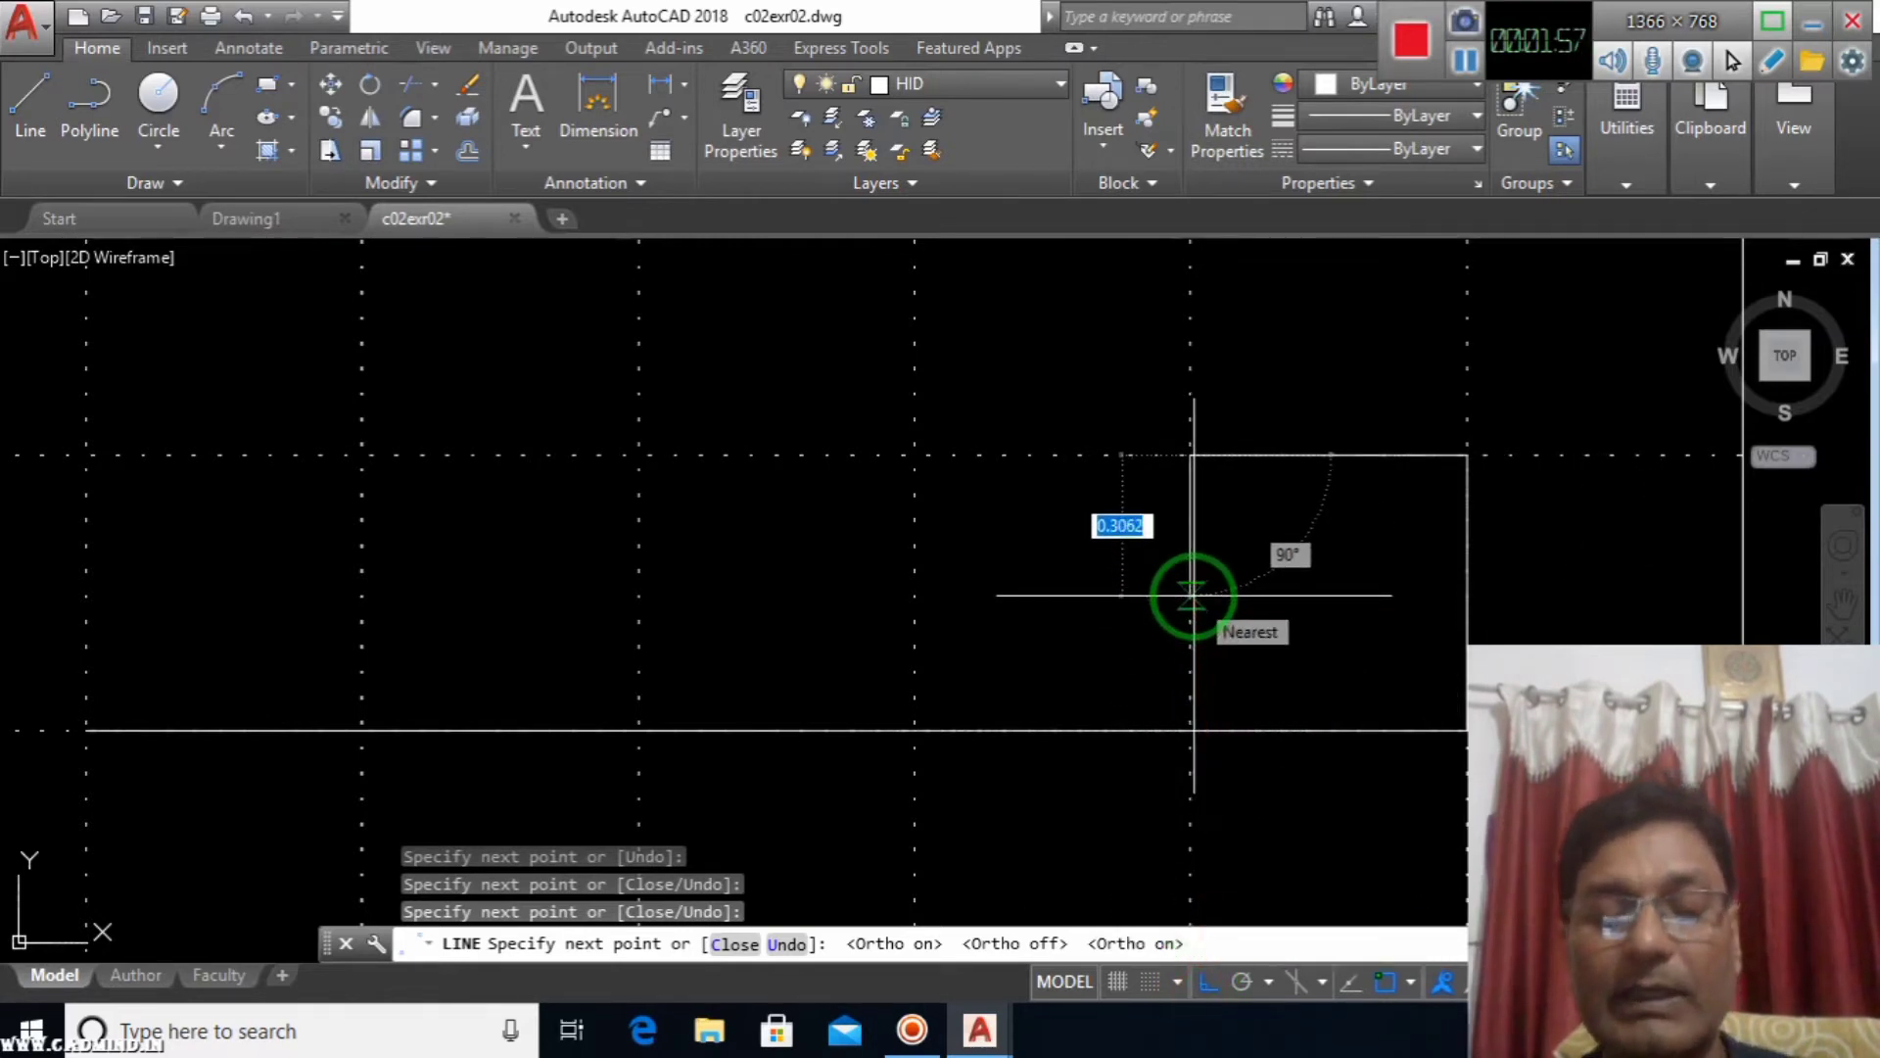
pyautogui.write('.3')
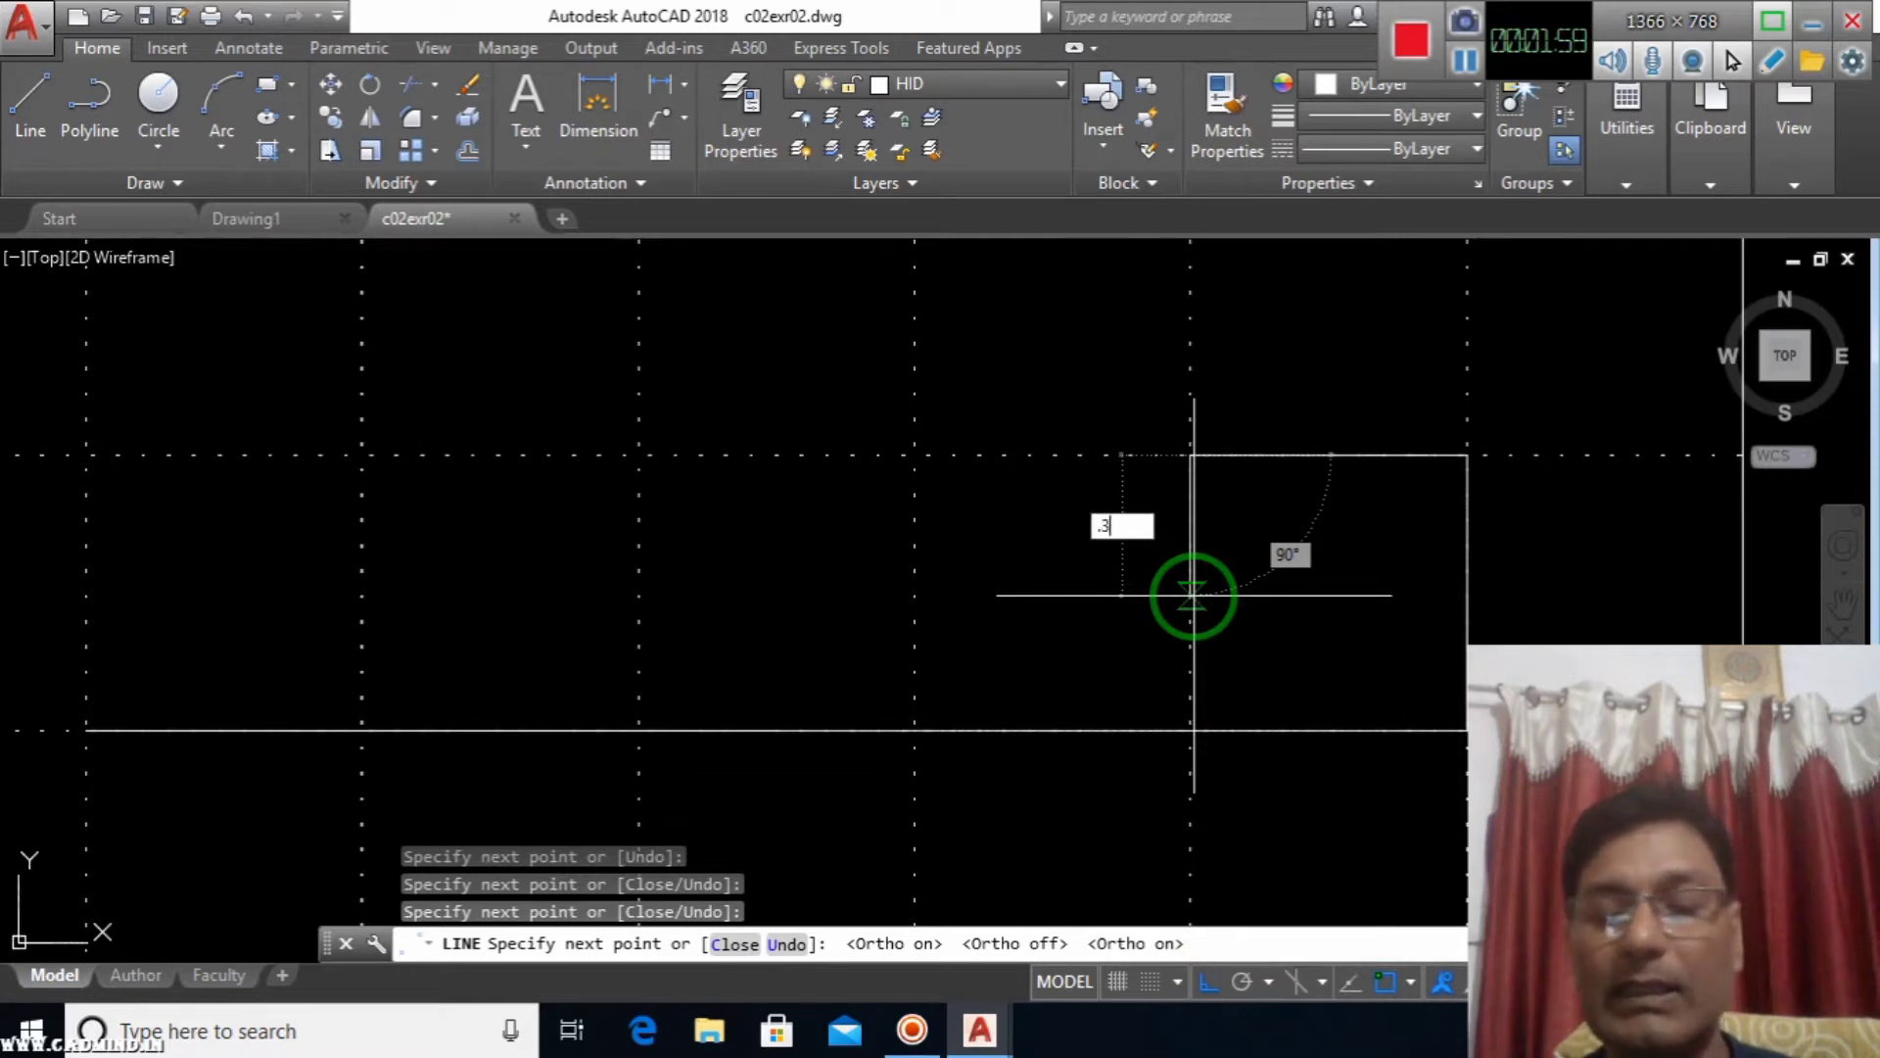
pyautogui.press('Return')
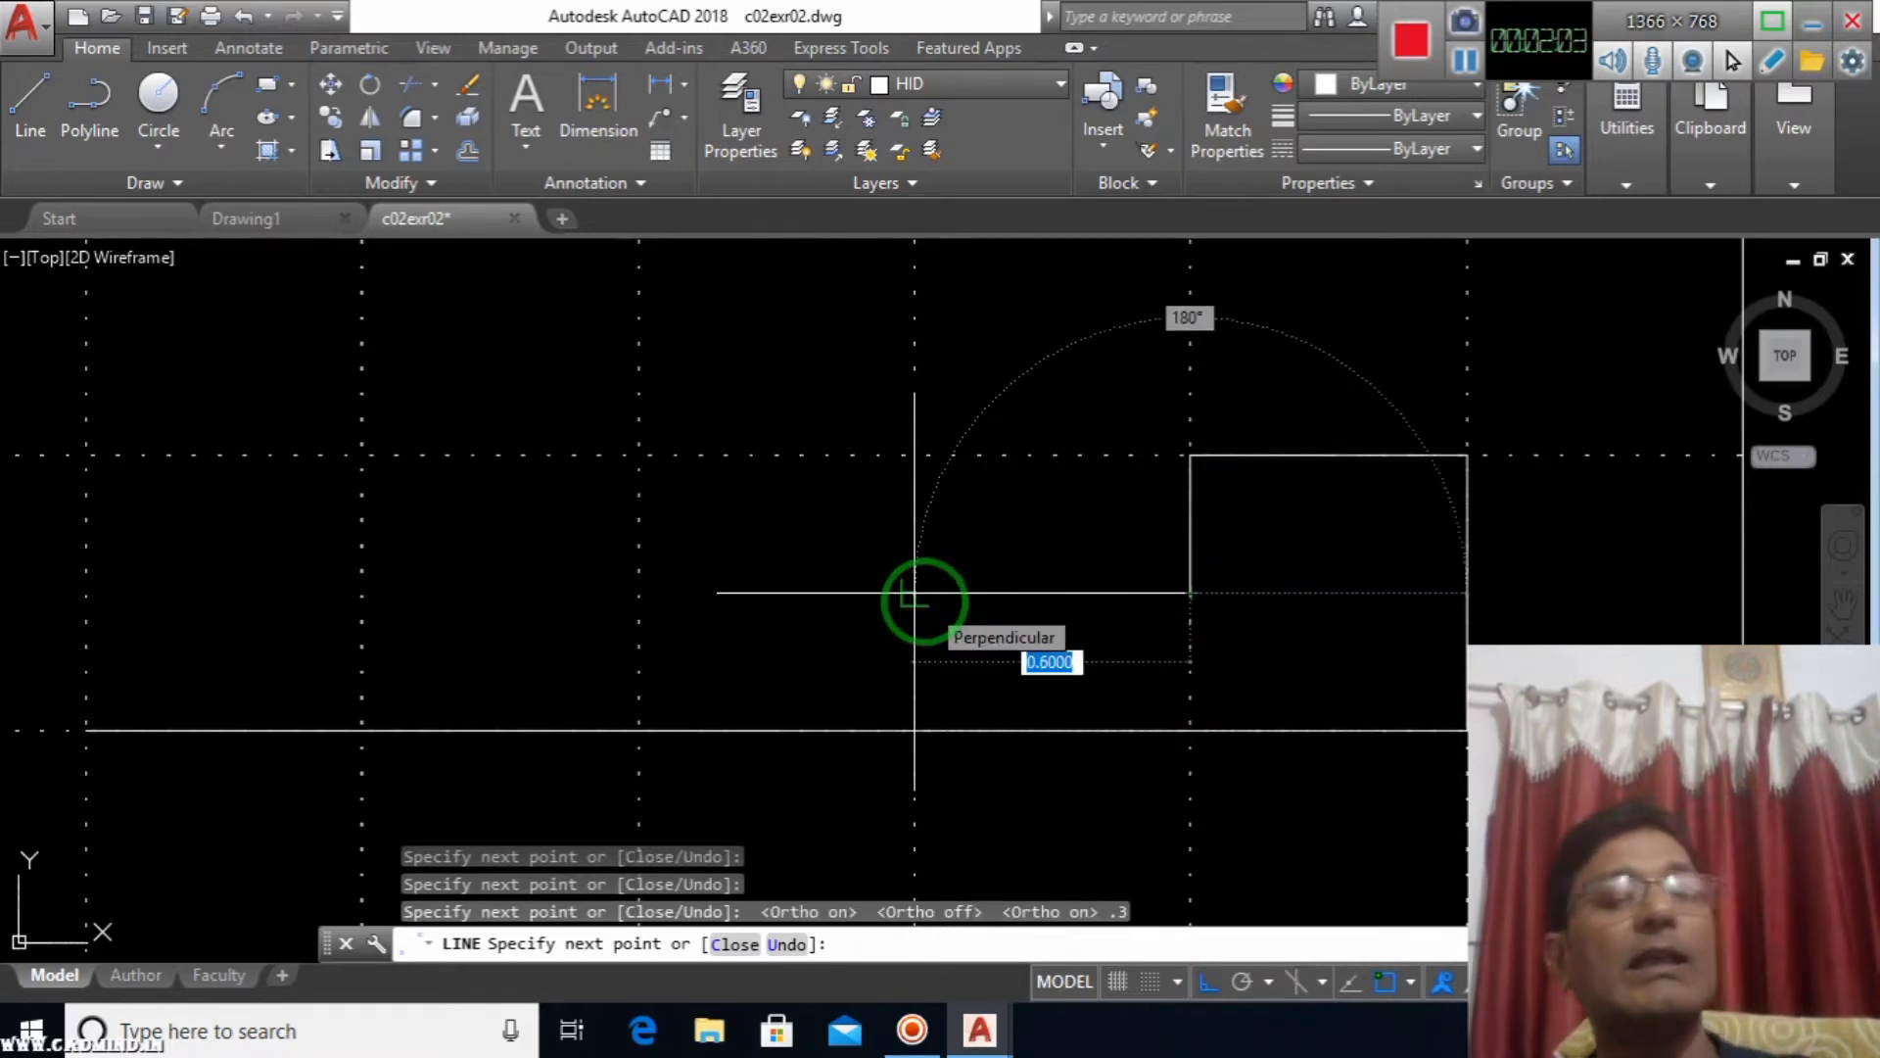
# Continue the line 0.6 left to point 6, 0.3 up to point 7, then left to point 8.
pyautogui.scroll(-4, 916, 592)
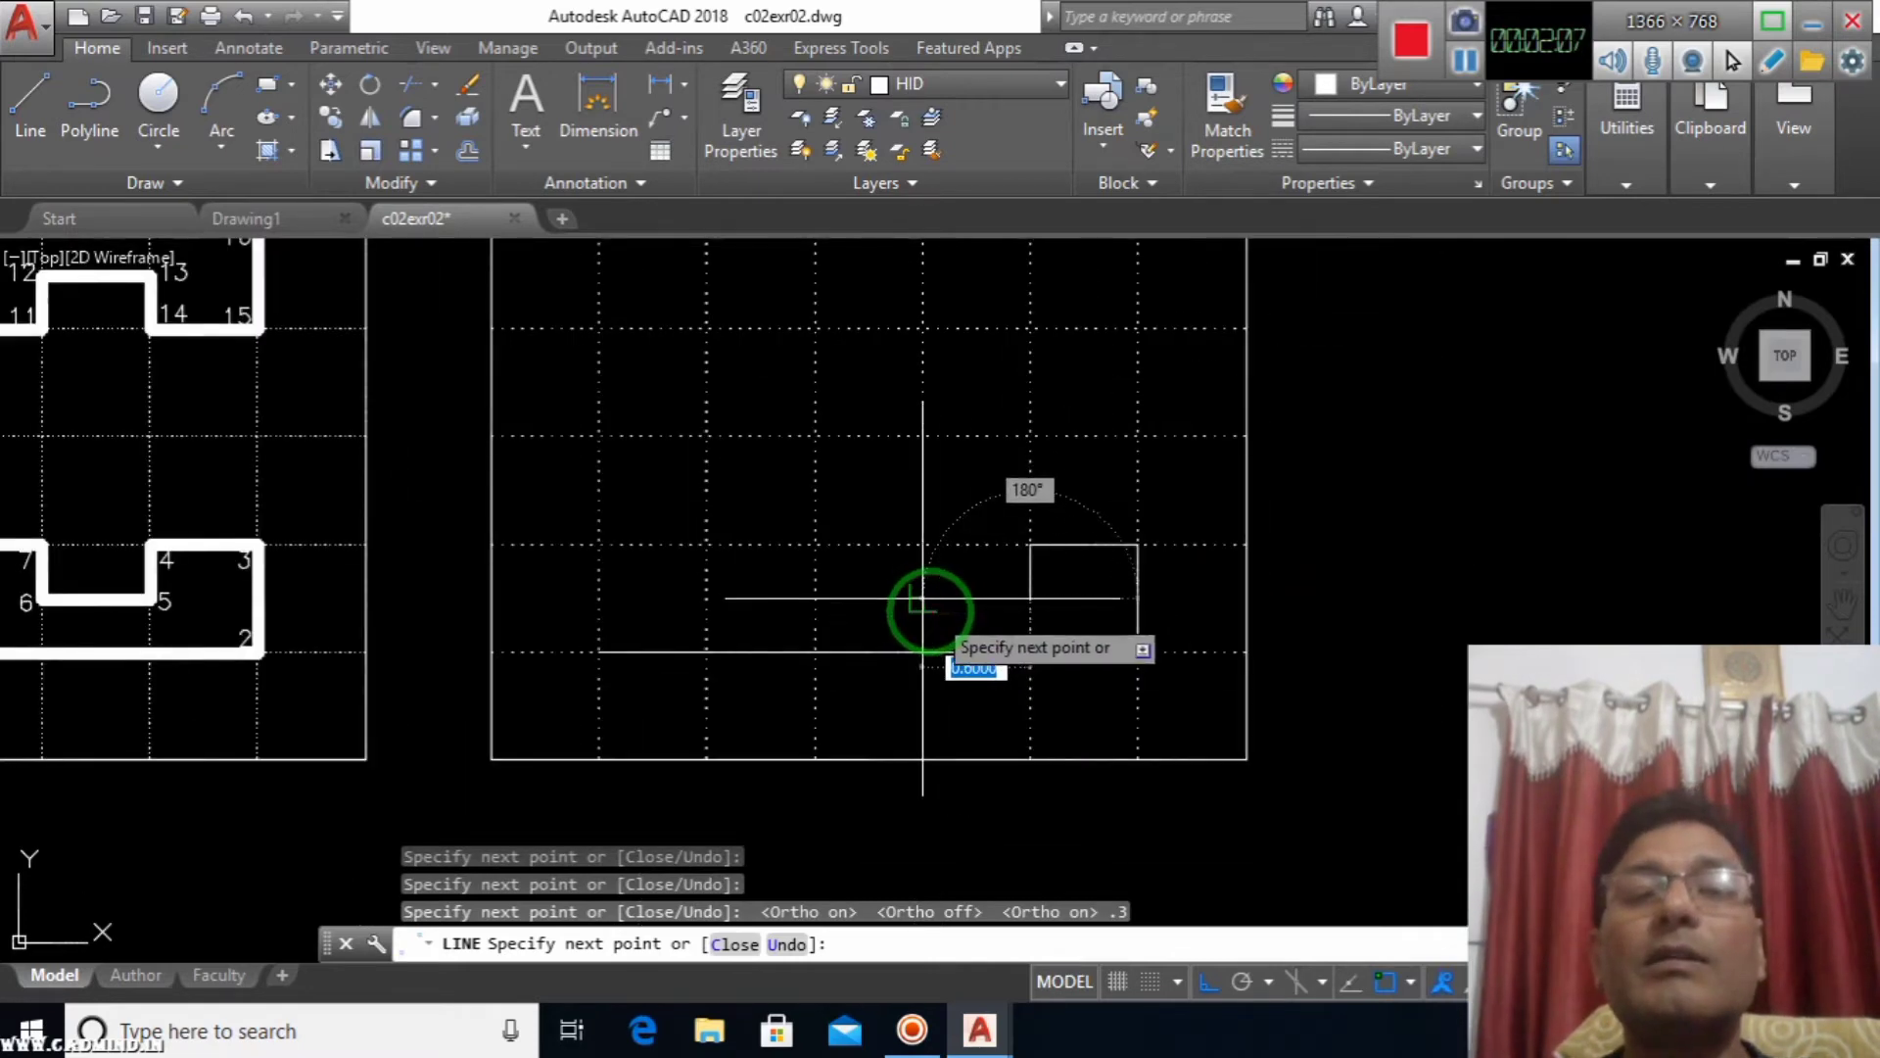
pyautogui.click(923, 598)
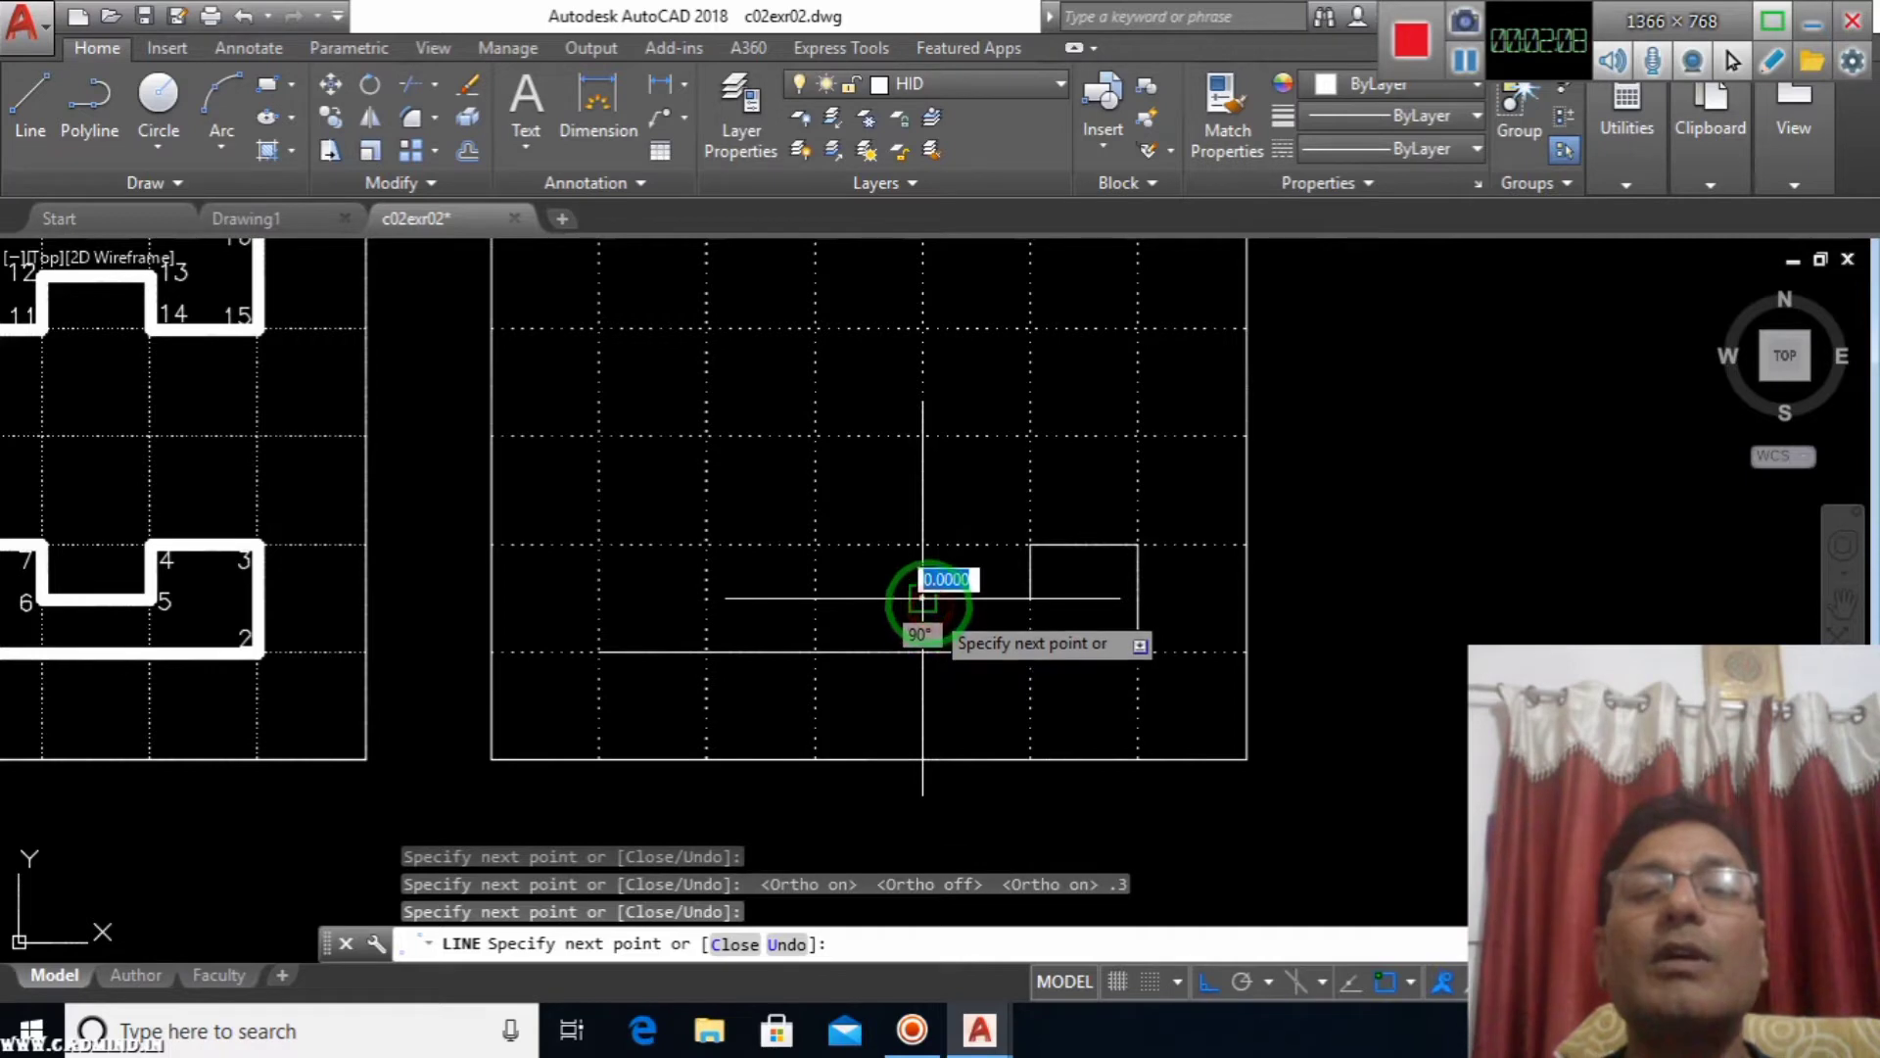
pyautogui.click(923, 544)
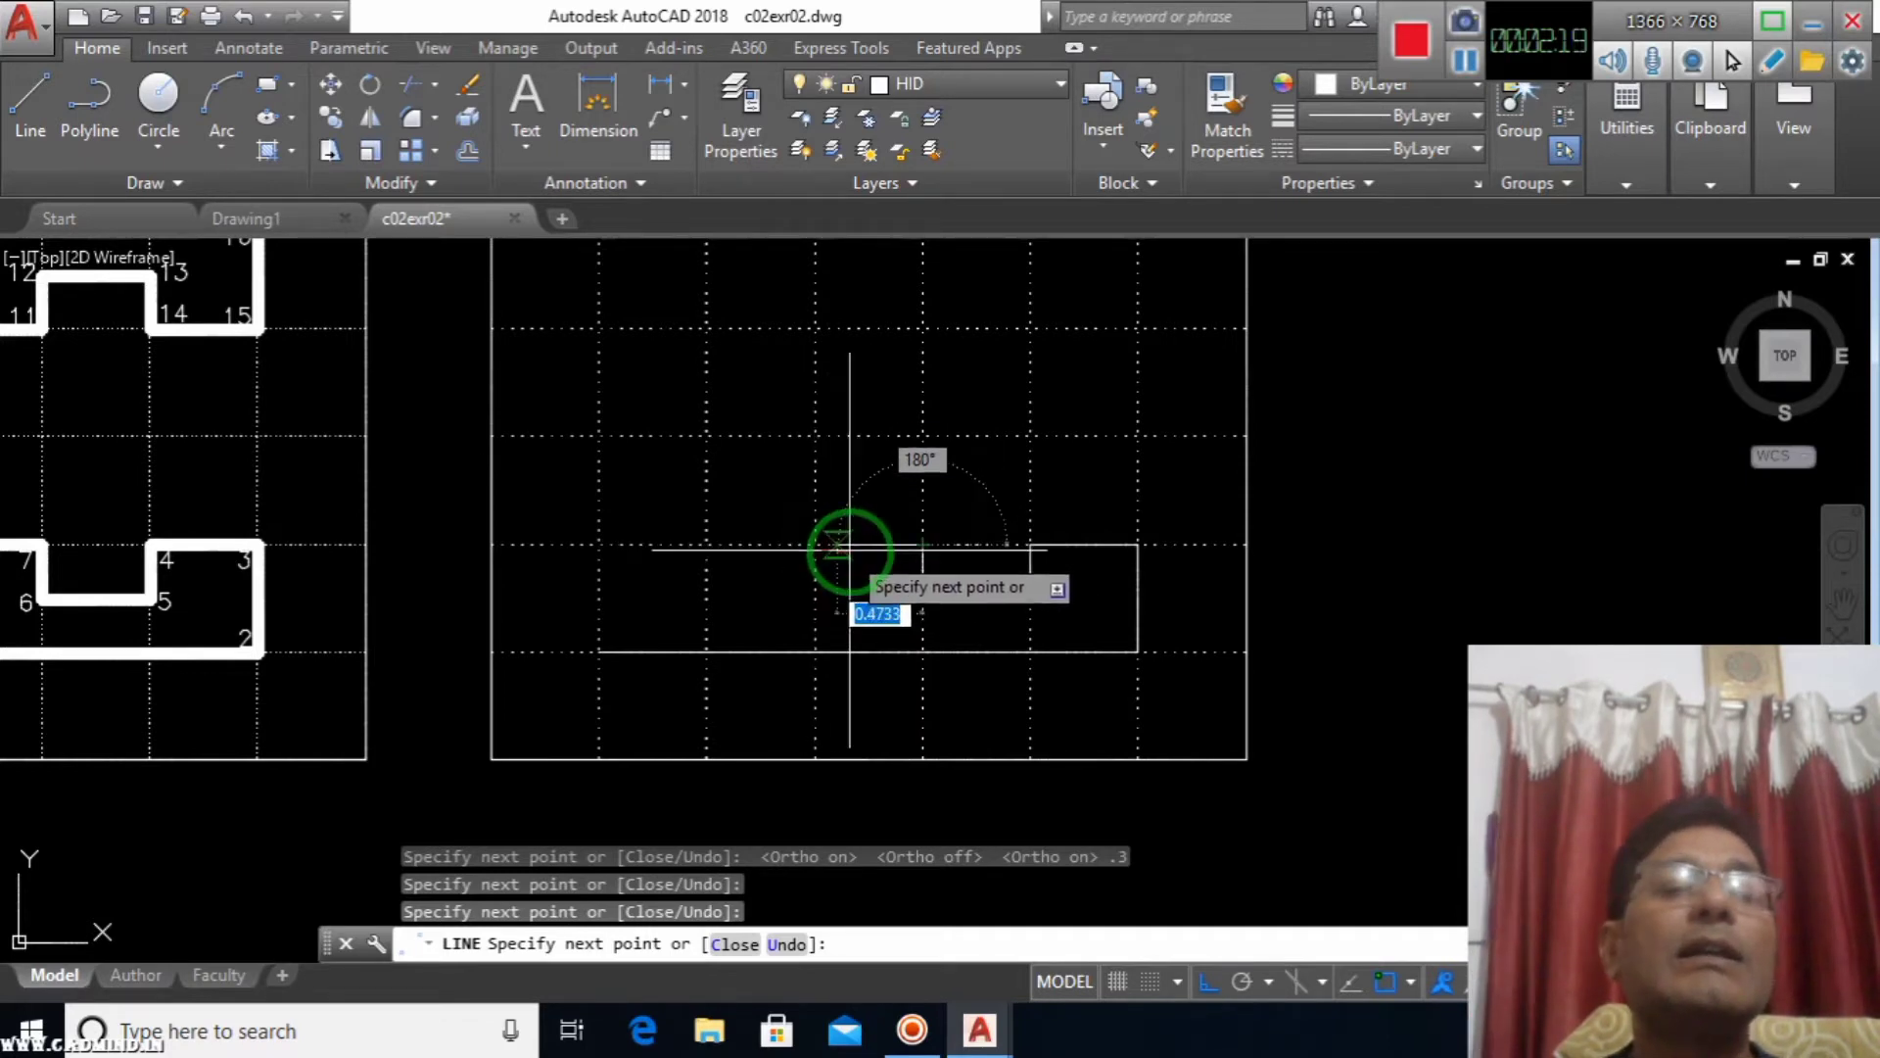
pyautogui.scroll(-1, 819, 548)
pyautogui.scroll(1, 860, 549)
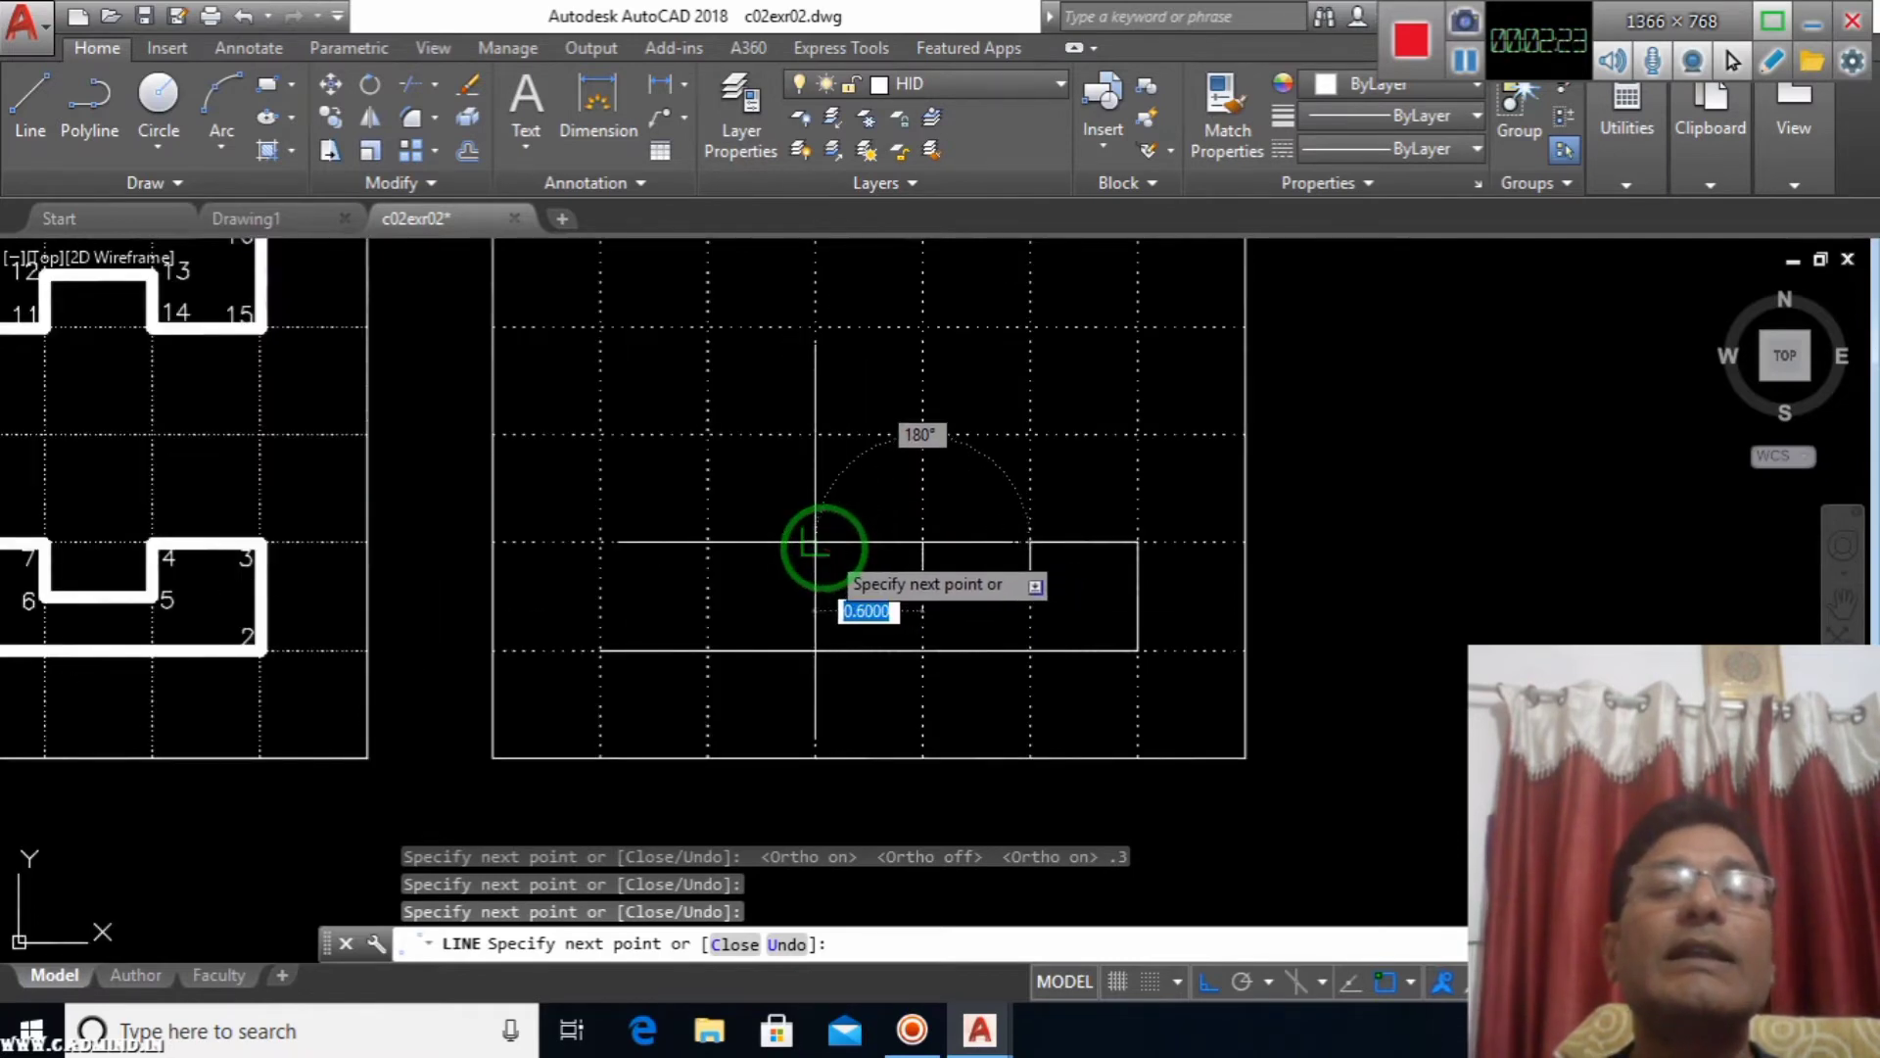
pyautogui.scroll(-1, 894, 630)
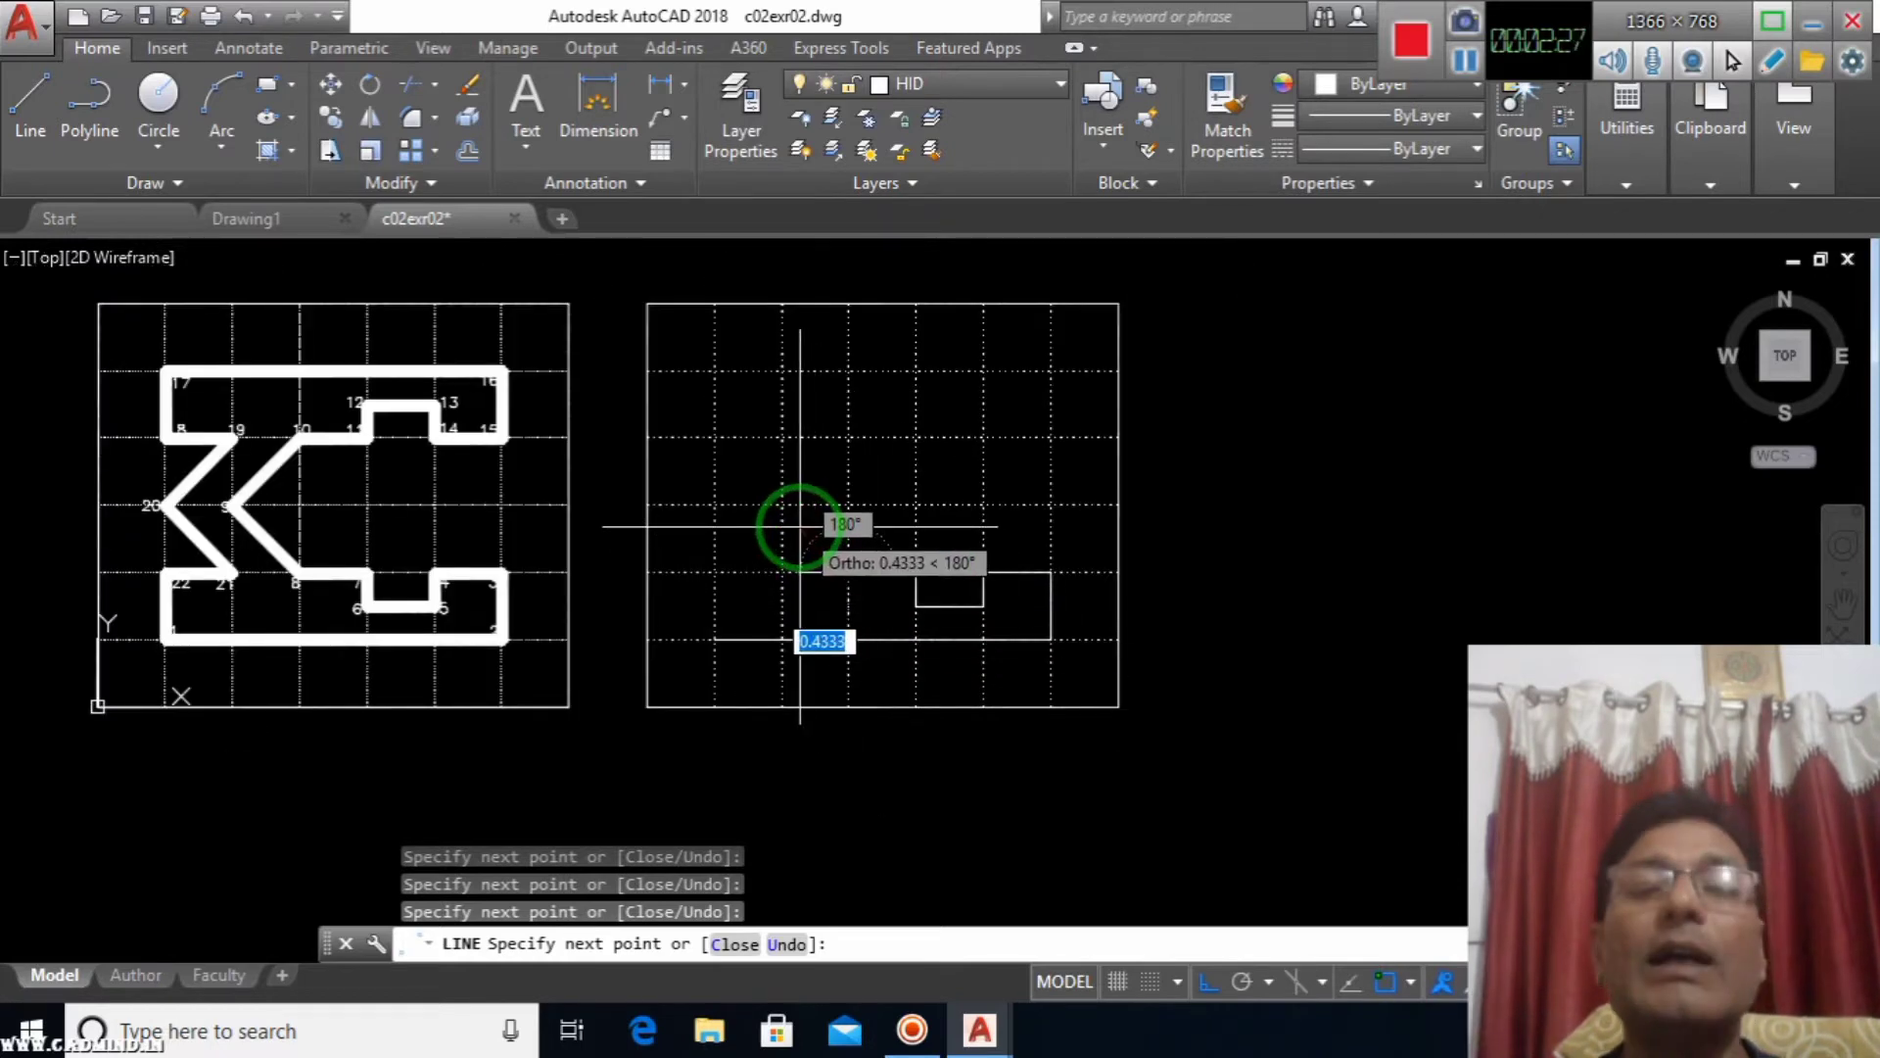
pyautogui.click(846, 566)
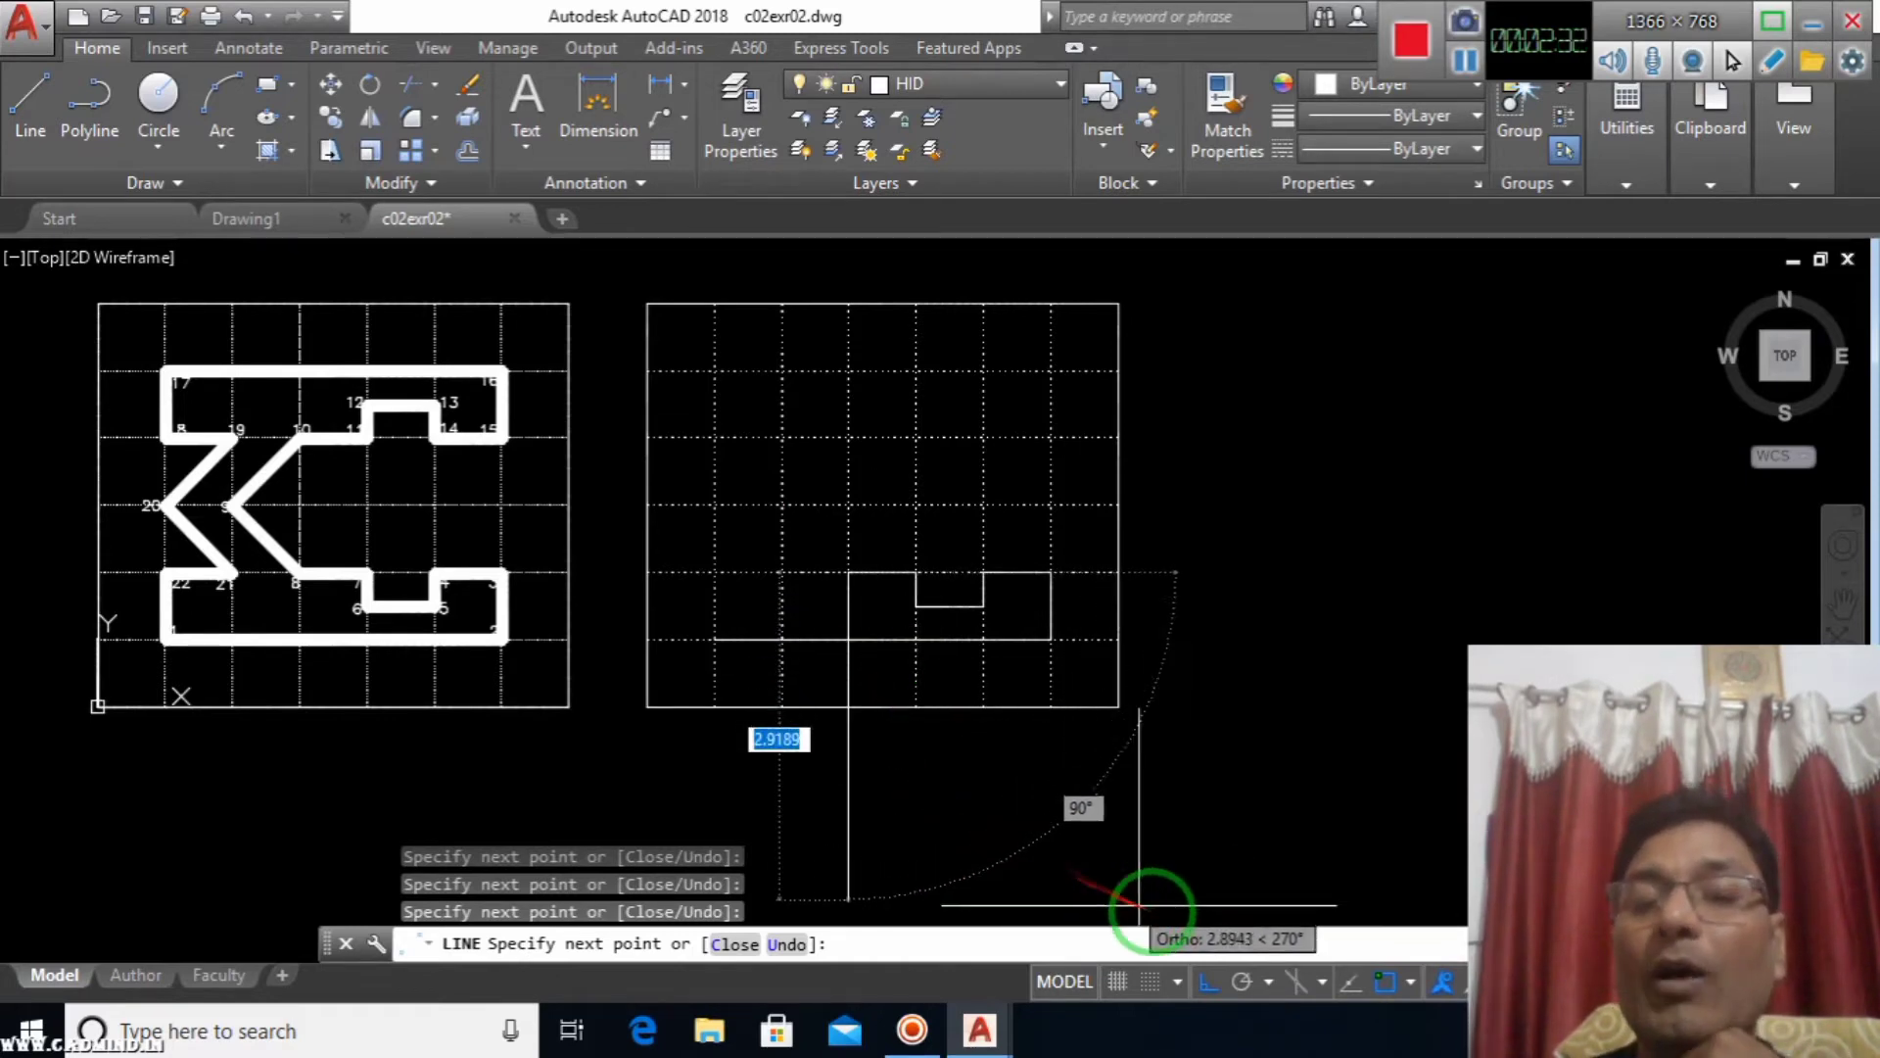
pyautogui.click(1204, 982)
# Draw the inner V diagonals to points 9 and 10, then a 0.3 step into the upper notch.
pyautogui.click(1205, 983)
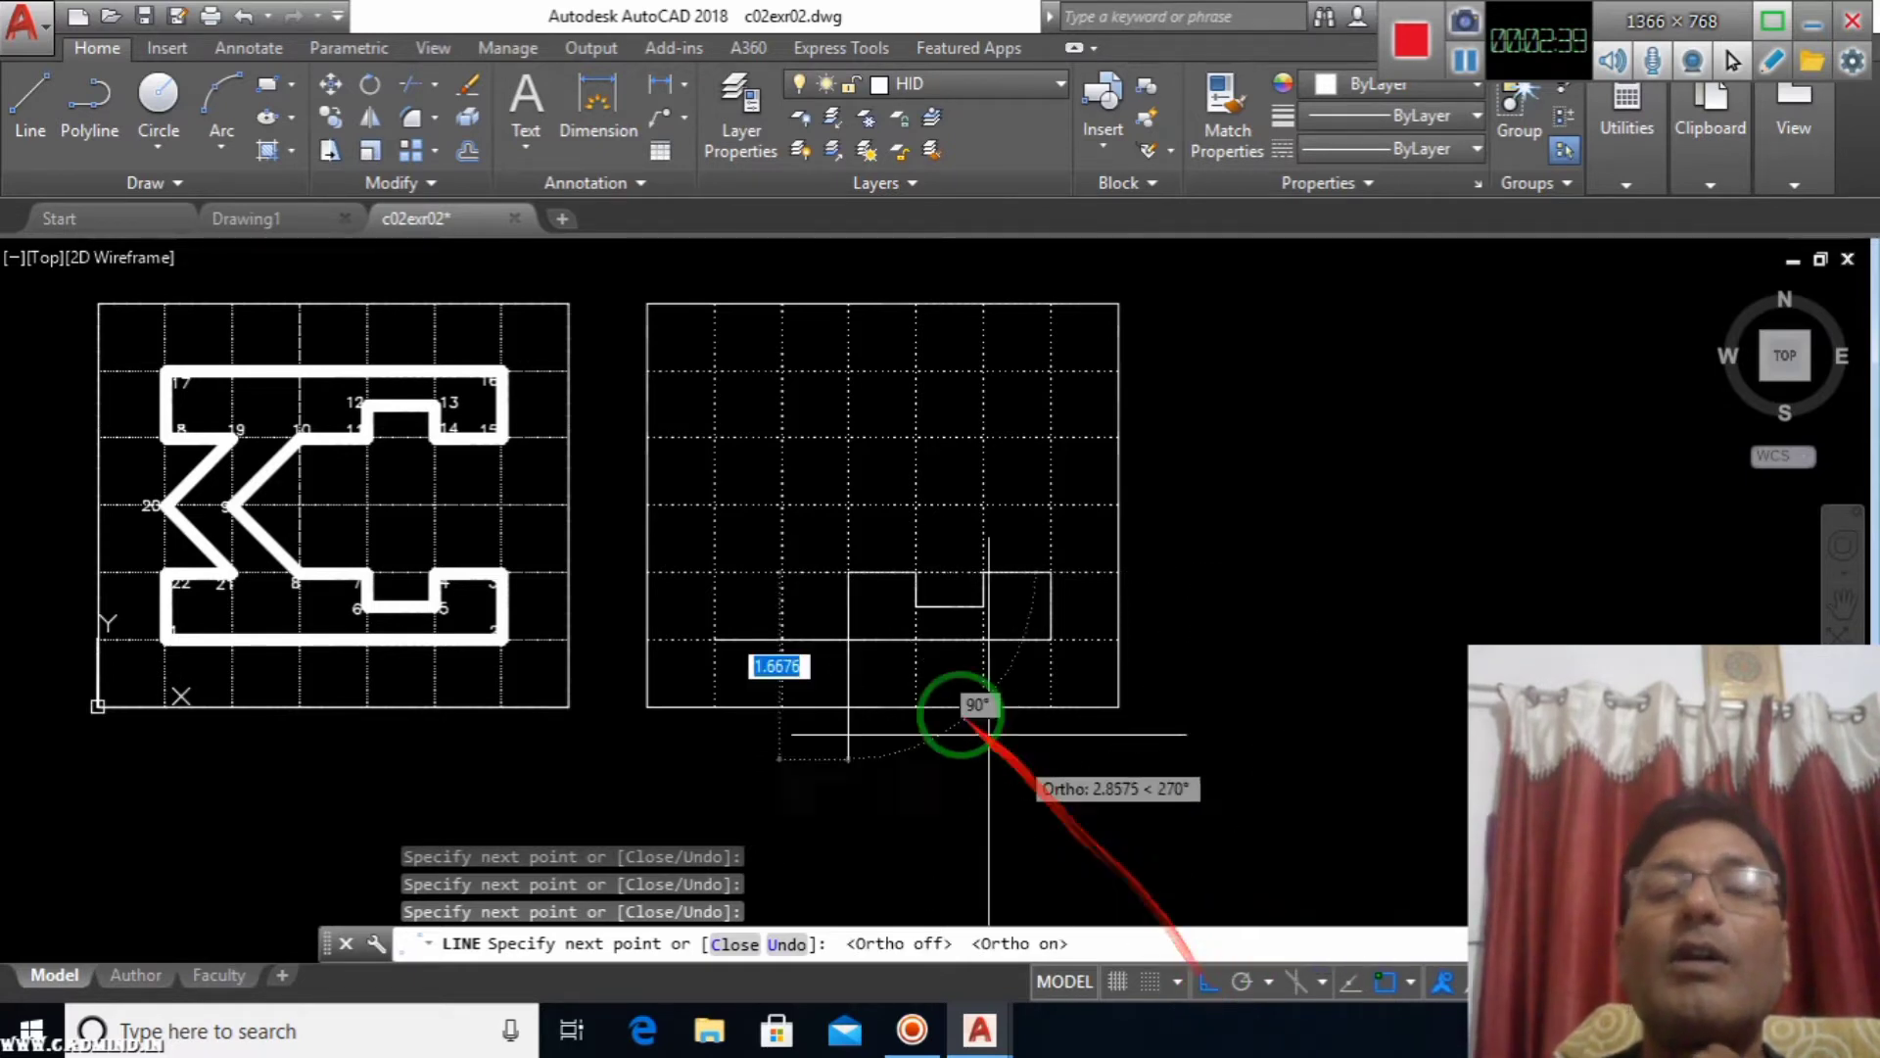
pyautogui.click(782, 505)
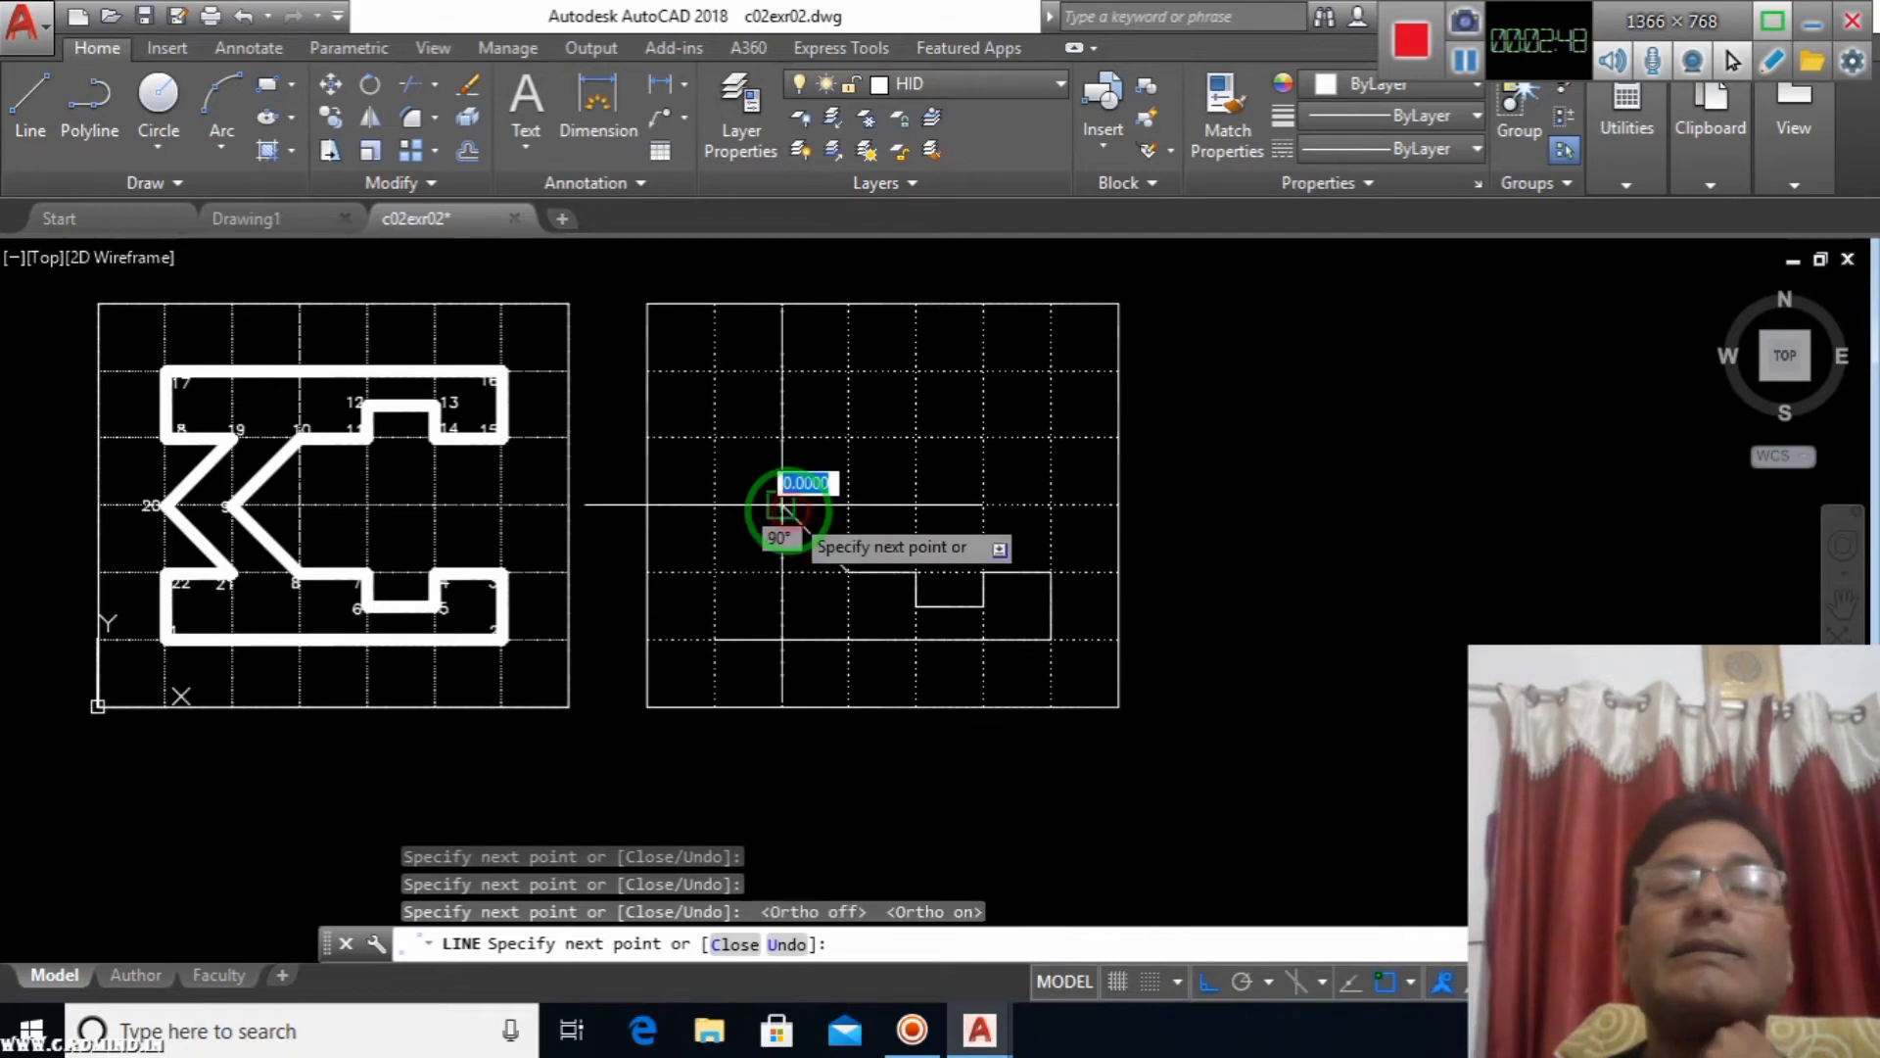
pyautogui.click(848, 437)
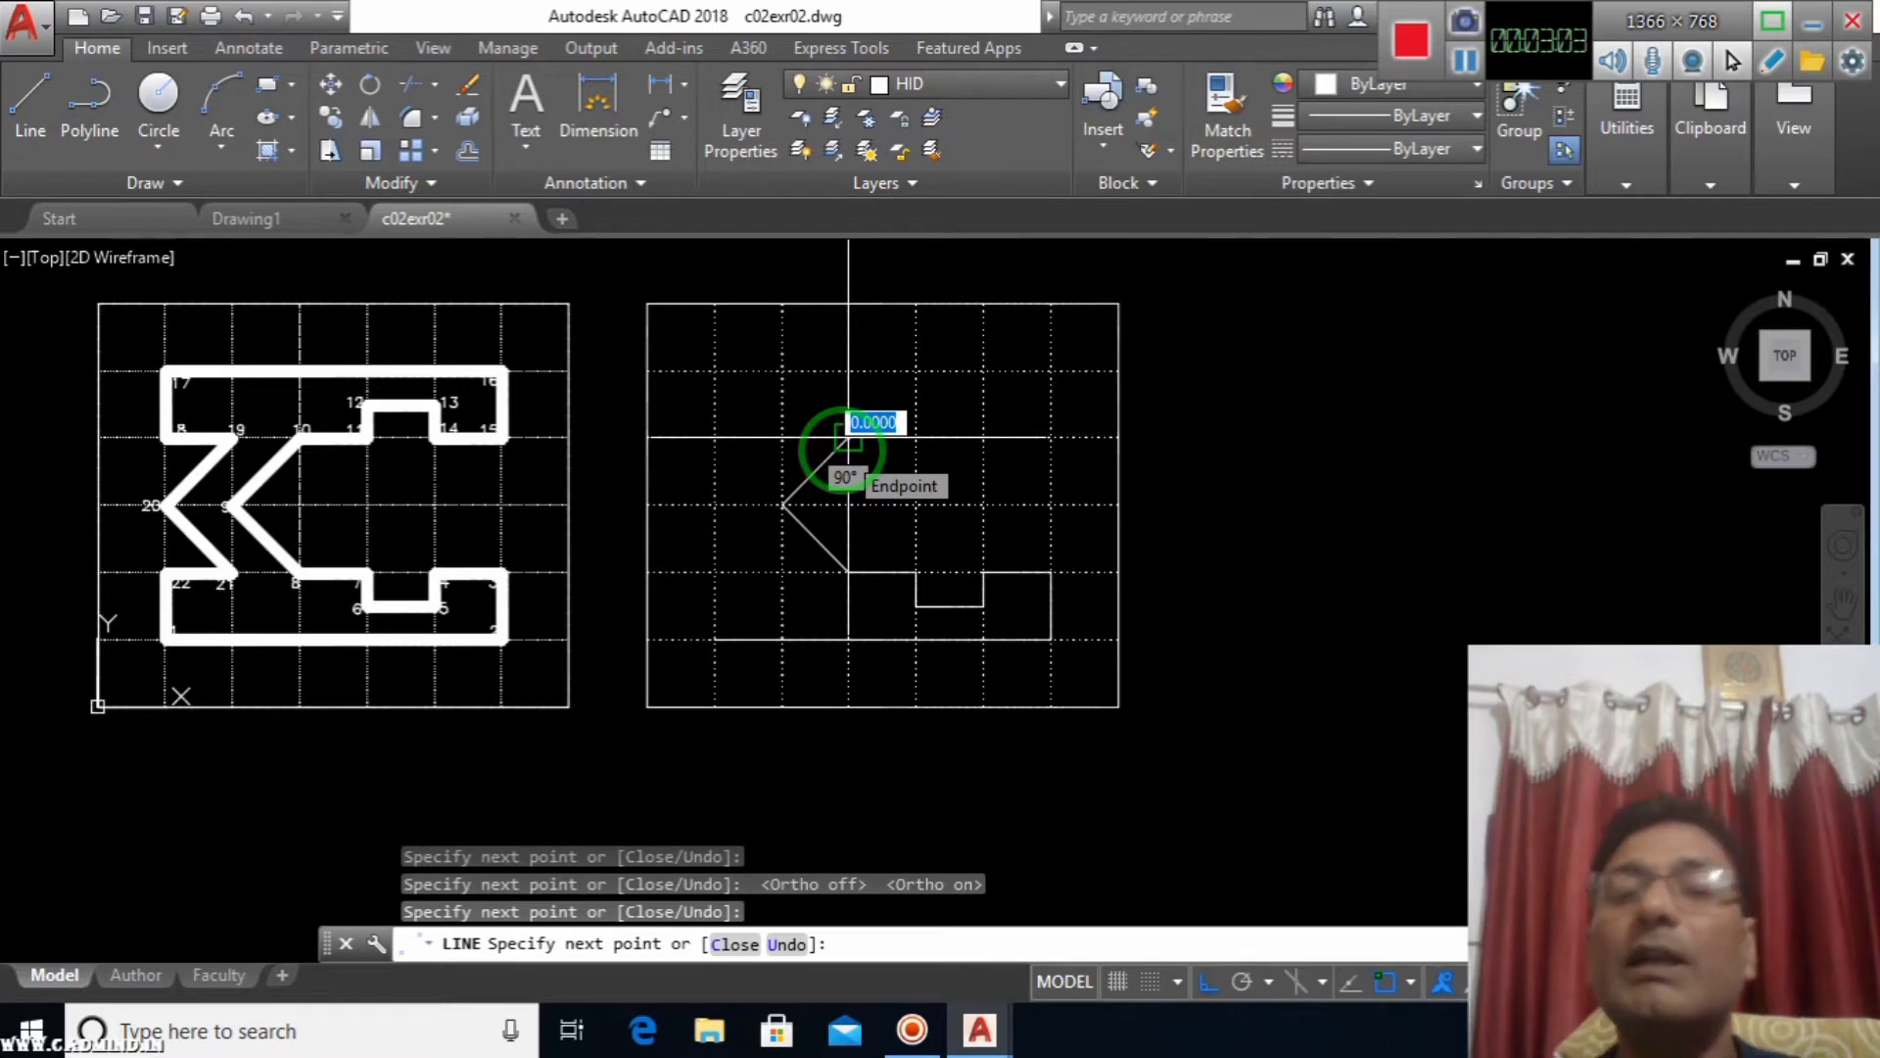
pyautogui.click(906, 439)
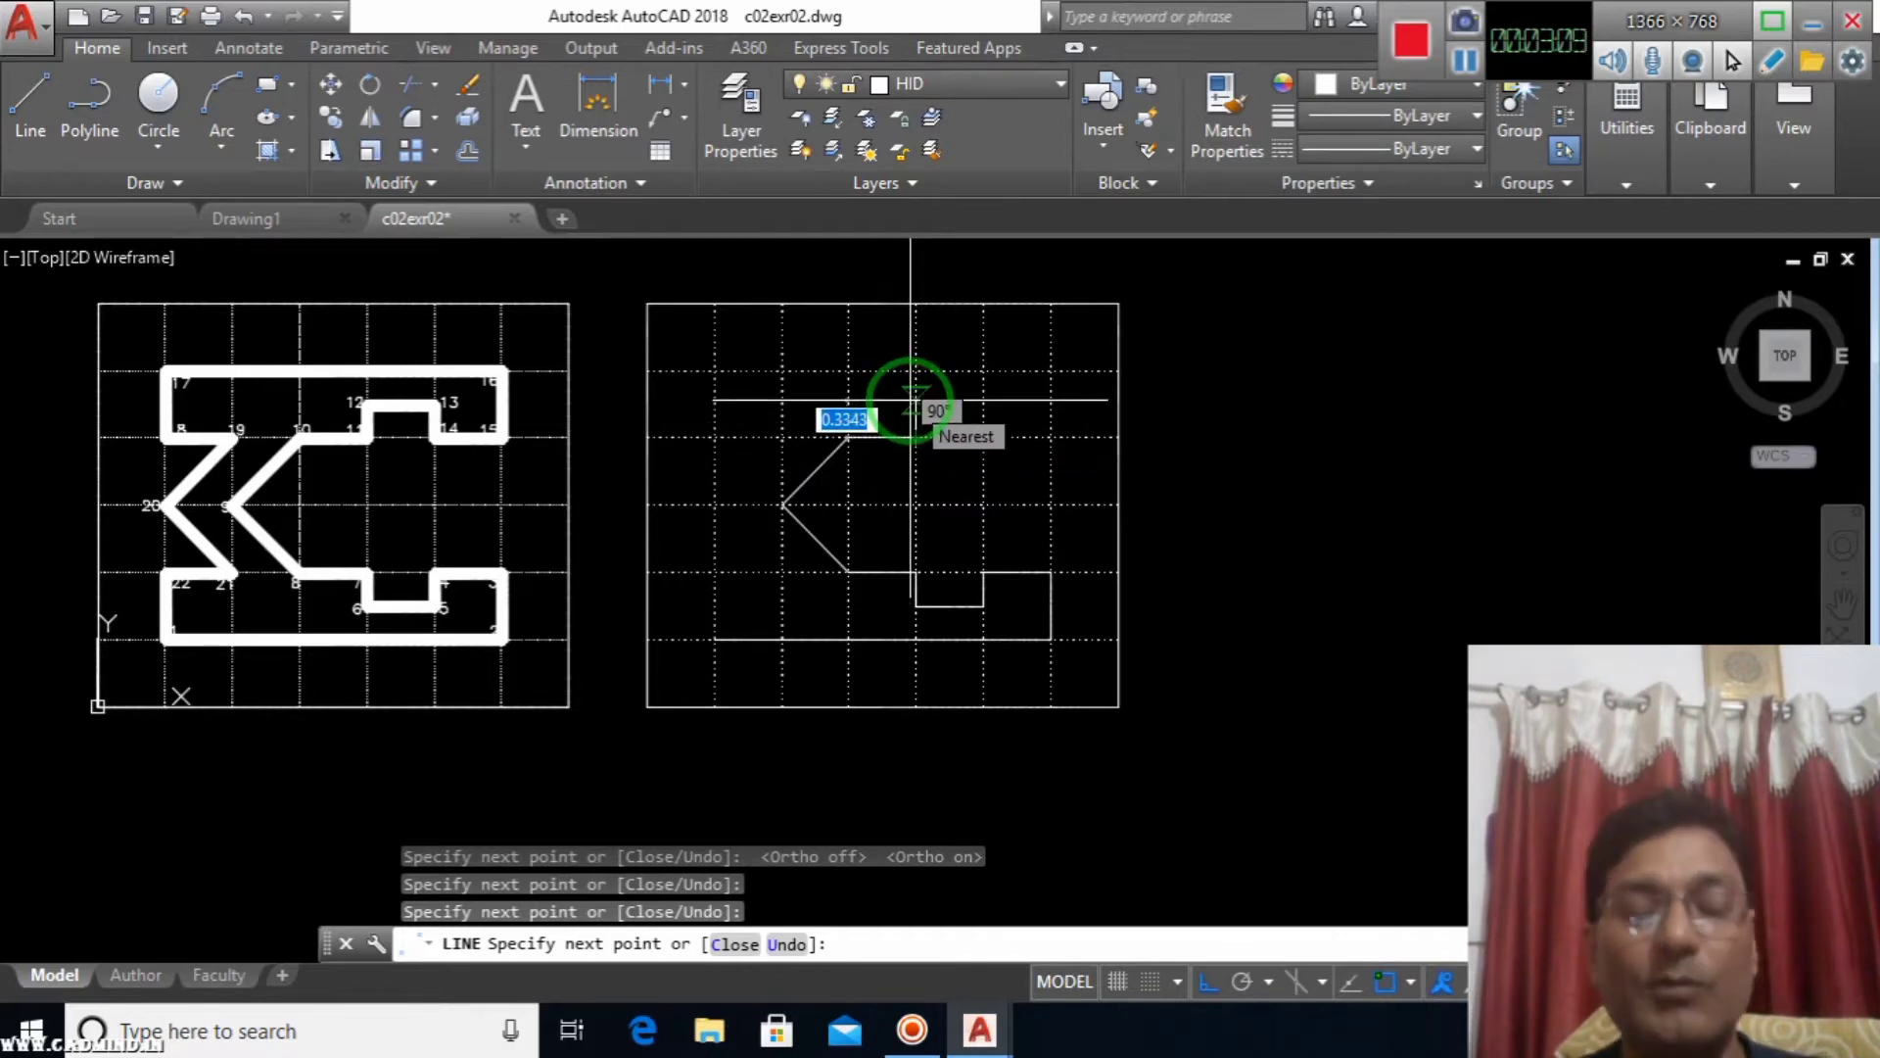
pyautogui.write('.3')
pyautogui.press('Return')
pyautogui.click(983, 403)
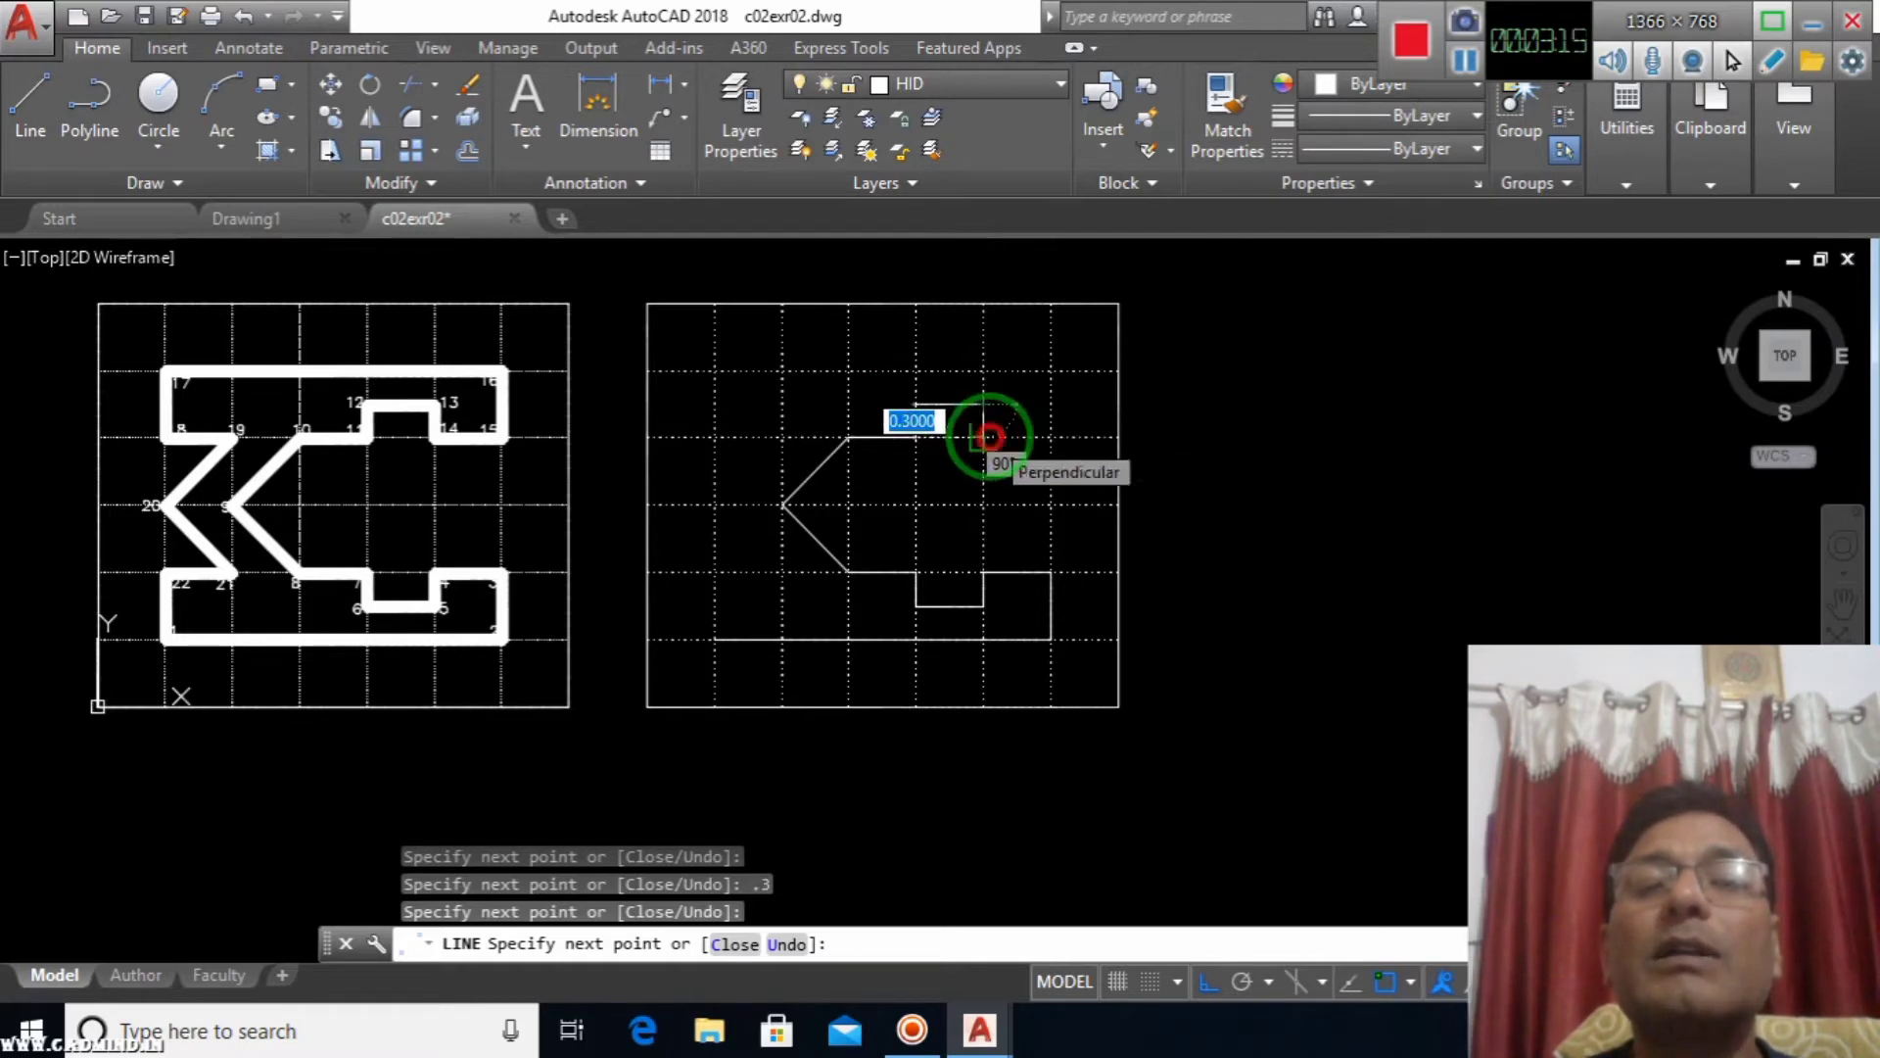
# Trace the upper notch, the top edge and the top-left corner of the outline.
pyautogui.click(990, 437)
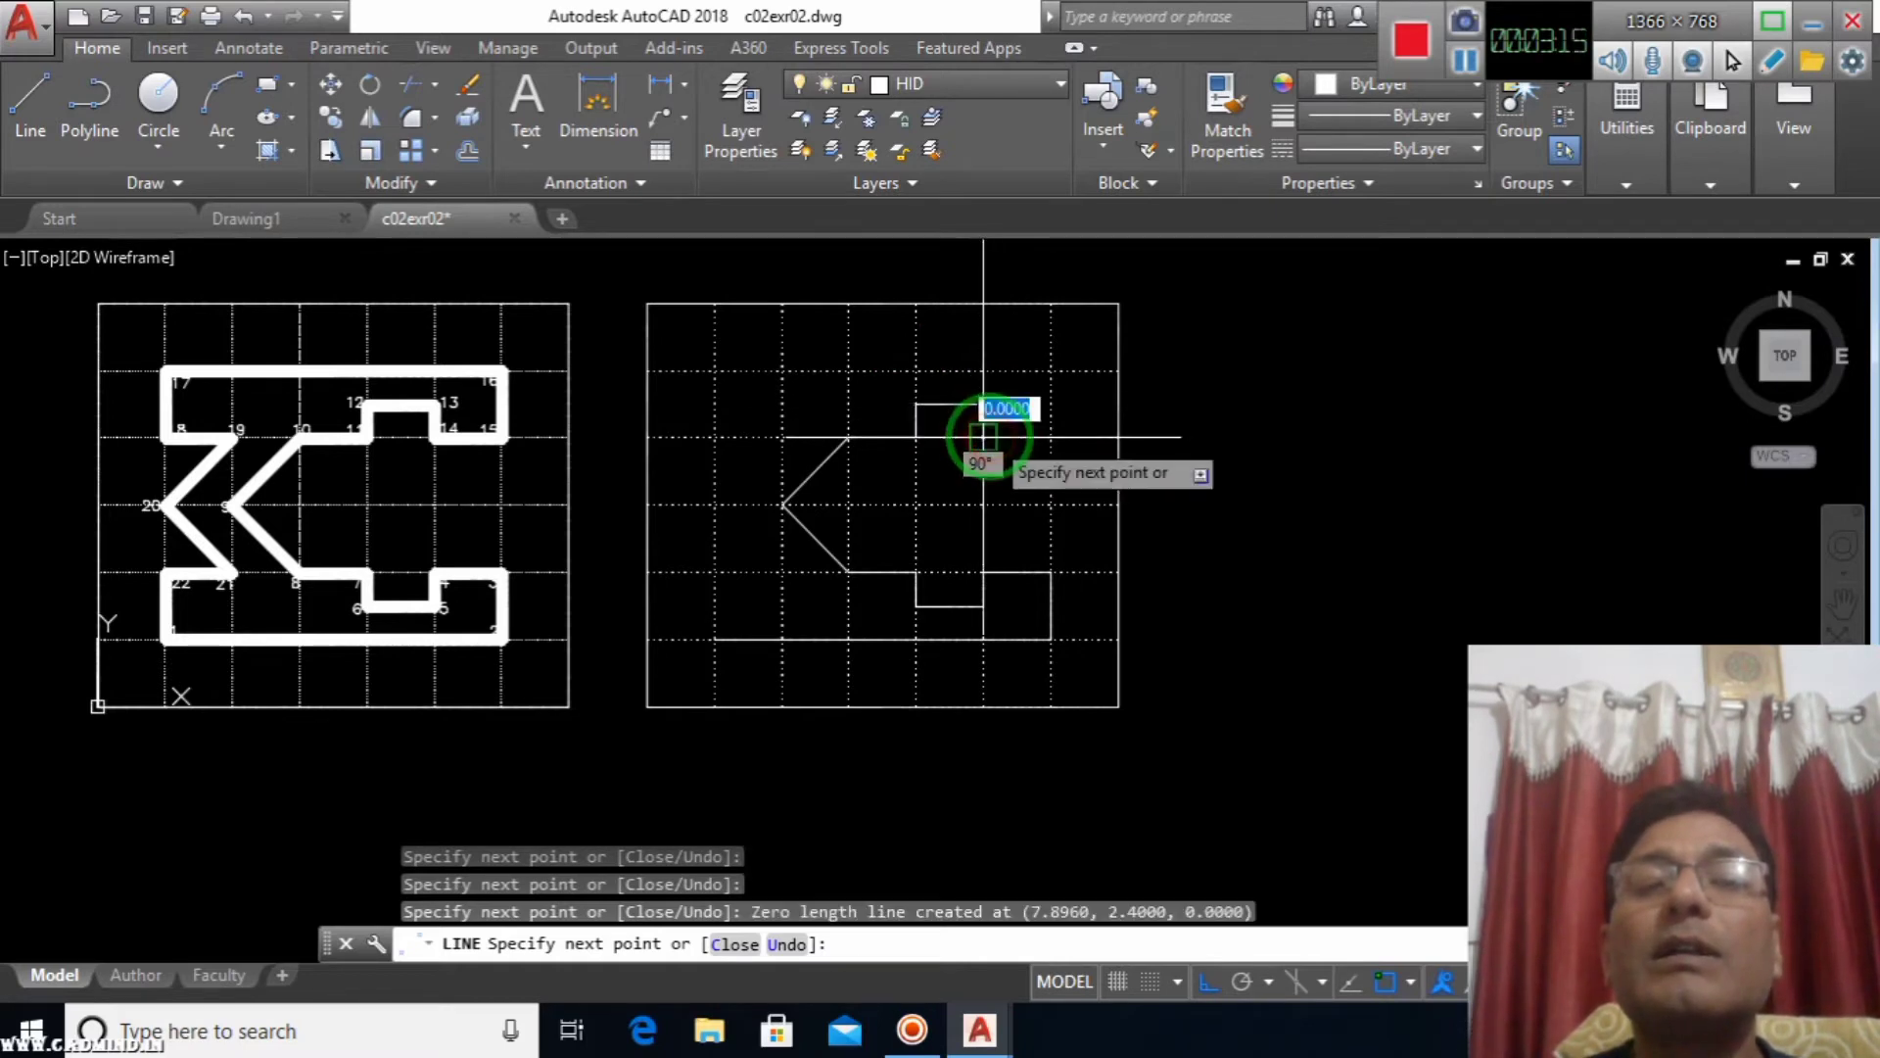
pyautogui.click(1050, 437)
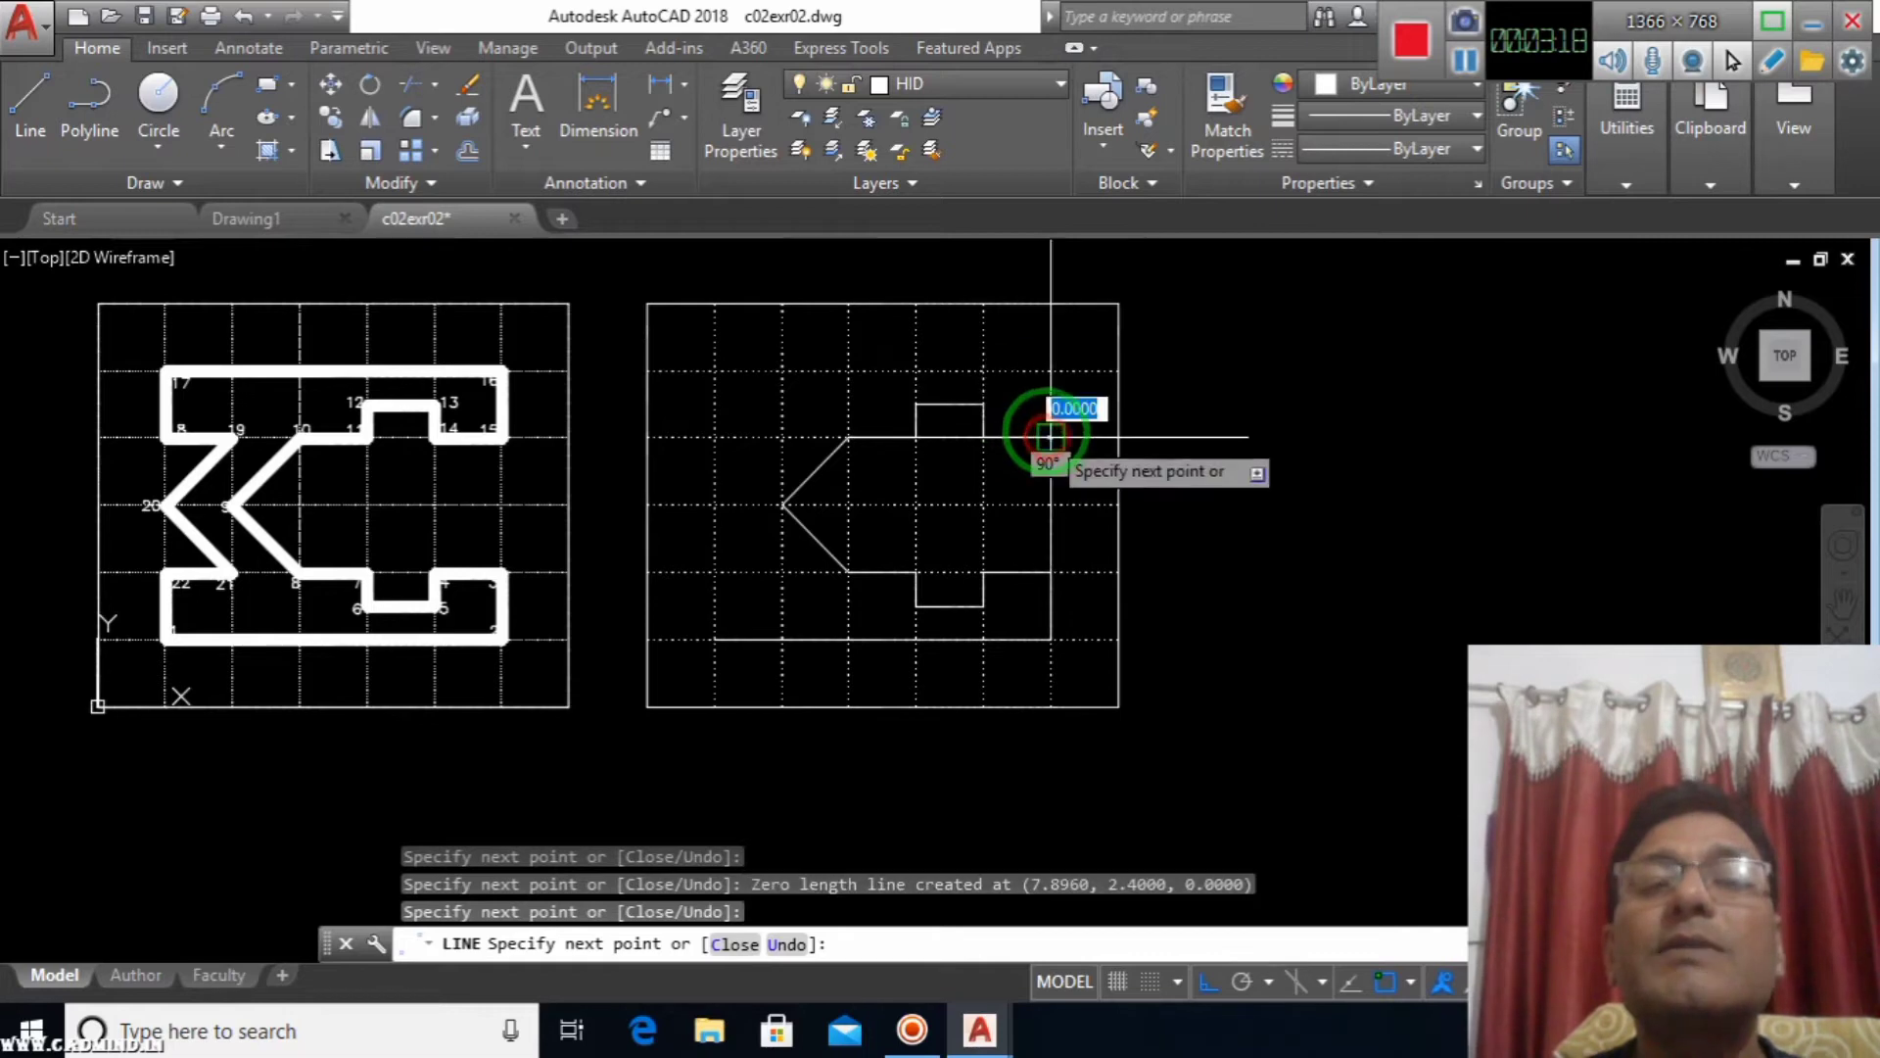
pyautogui.click(1049, 371)
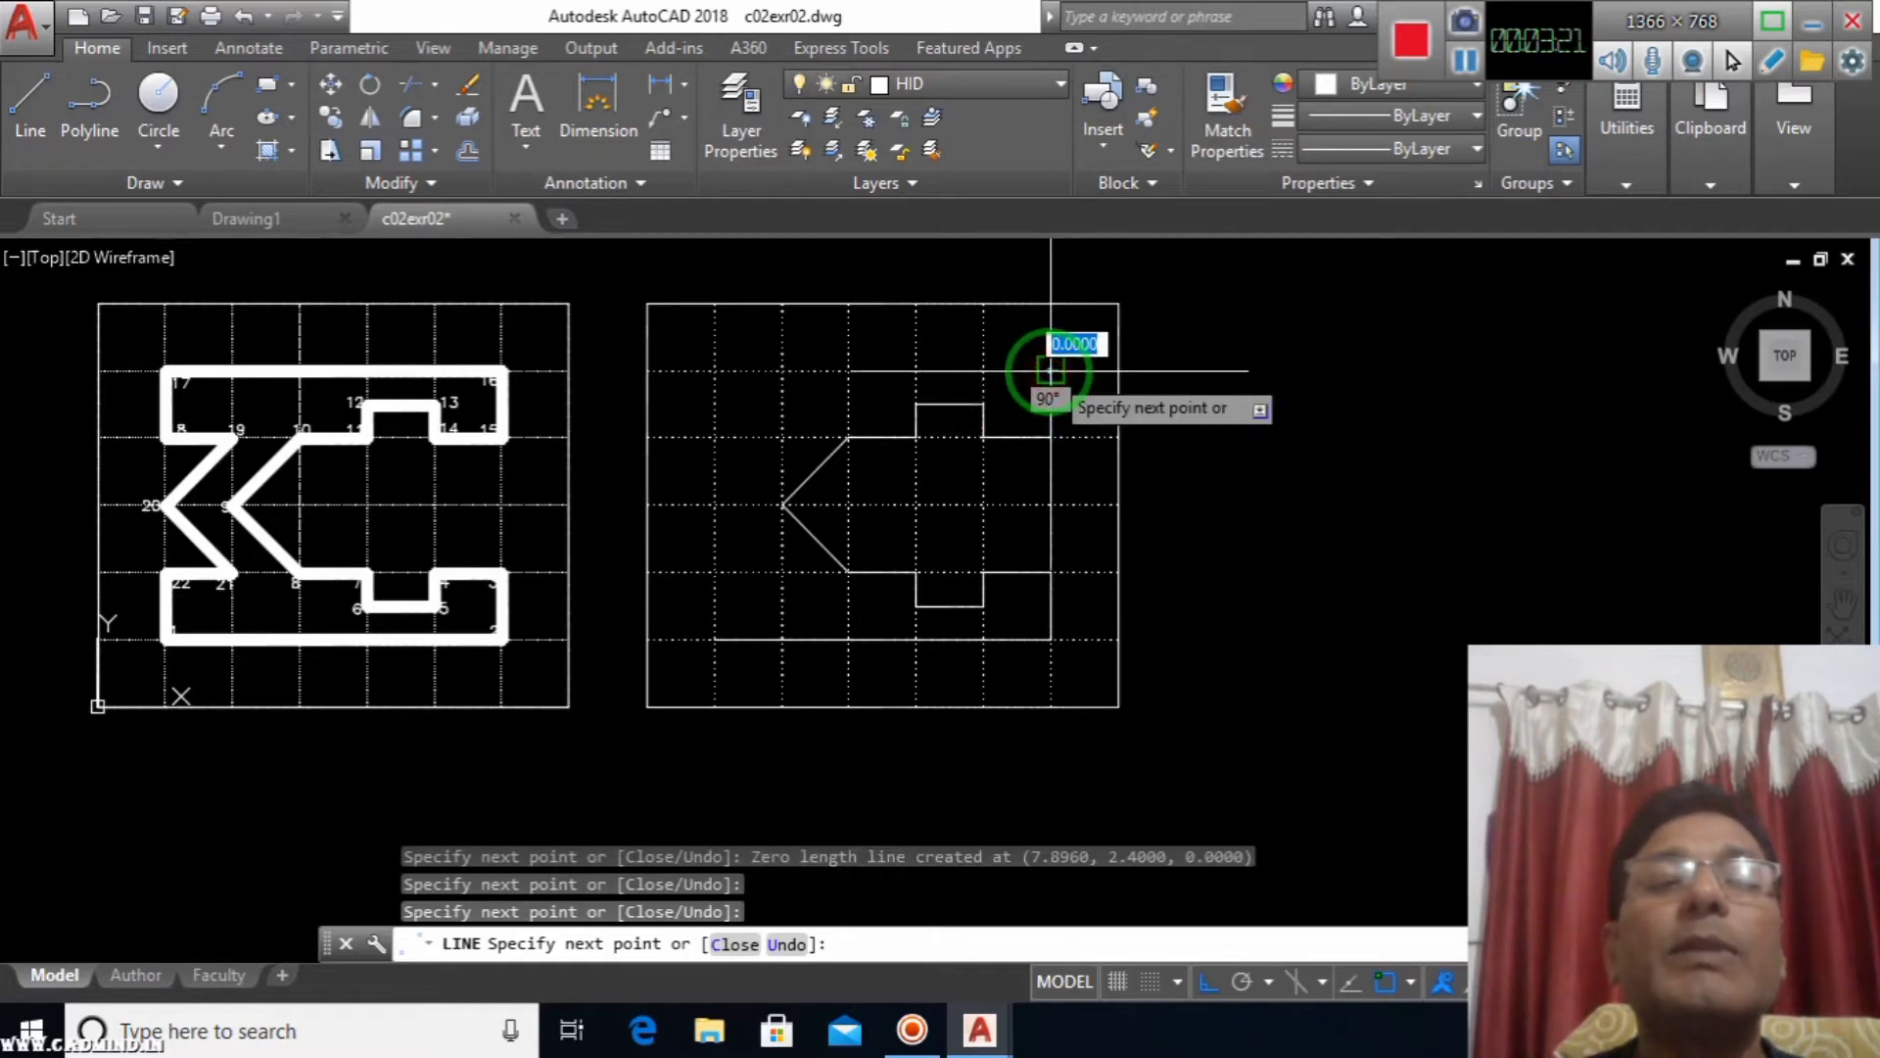
pyautogui.click(715, 370)
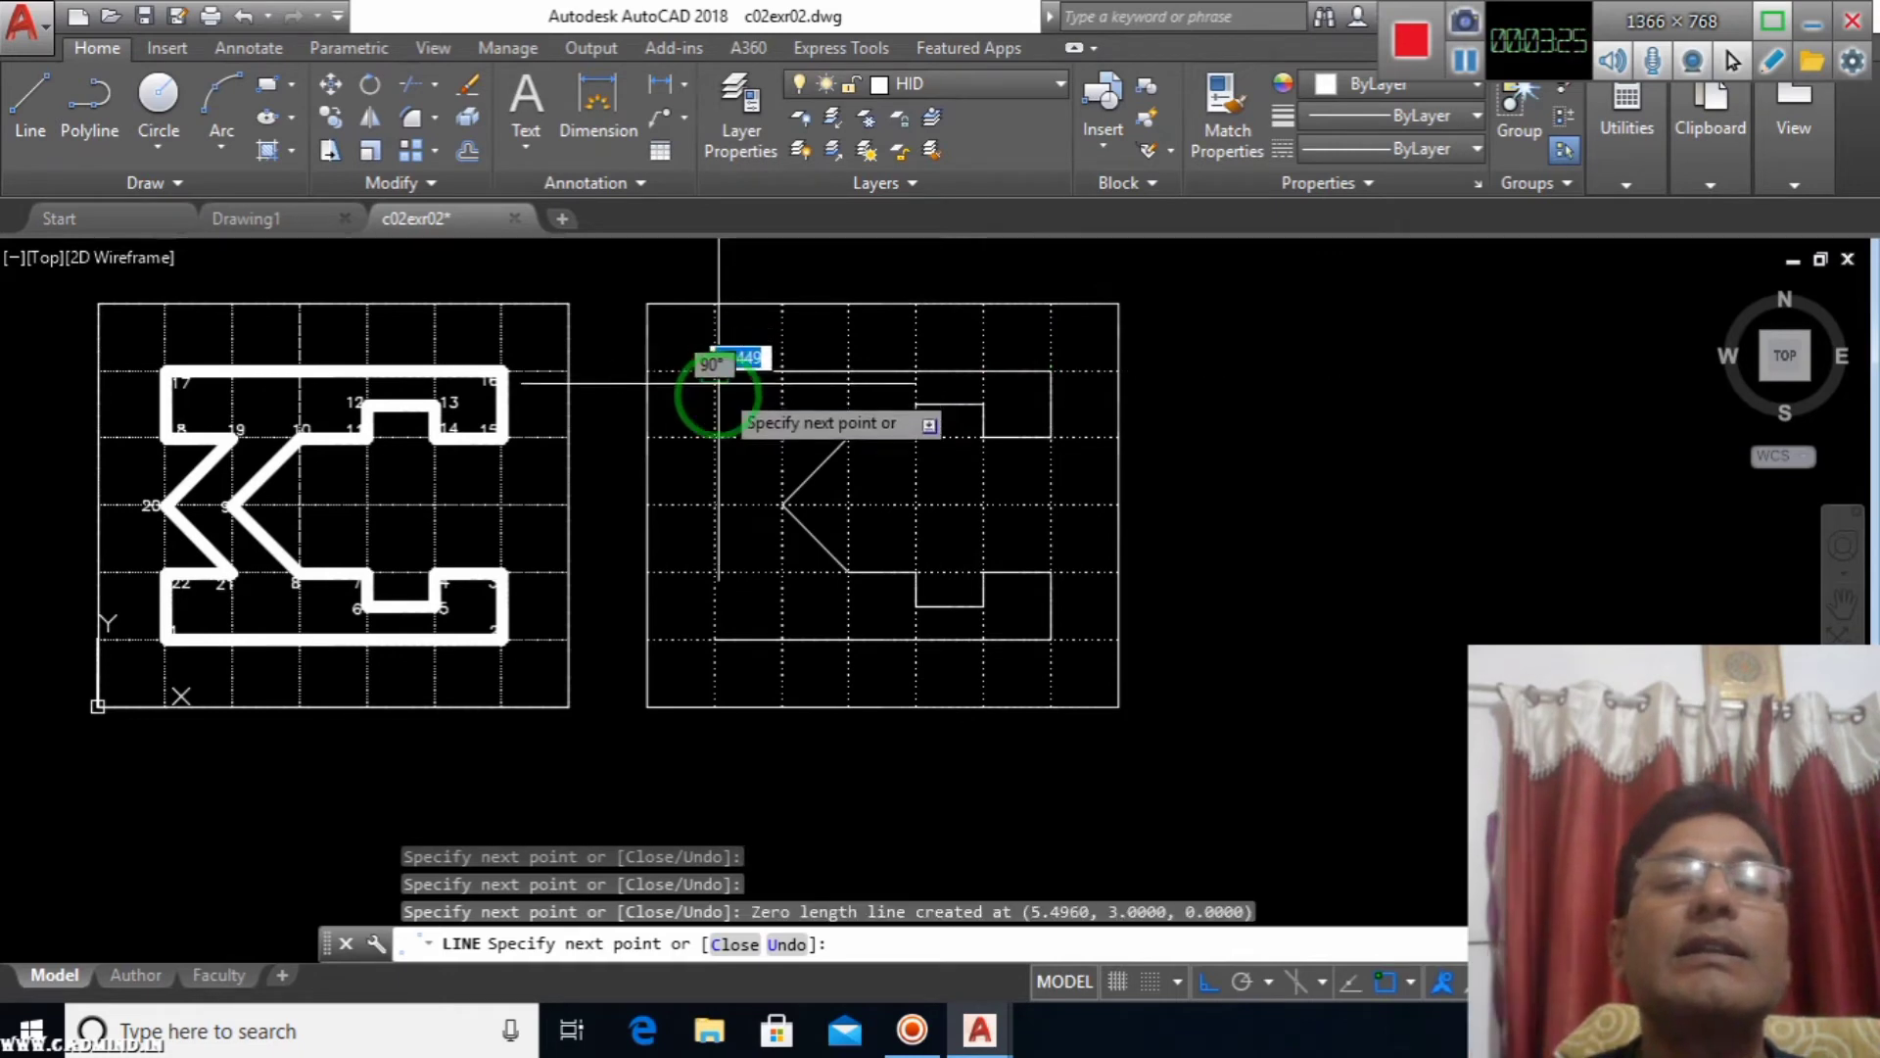
pyautogui.click(715, 437)
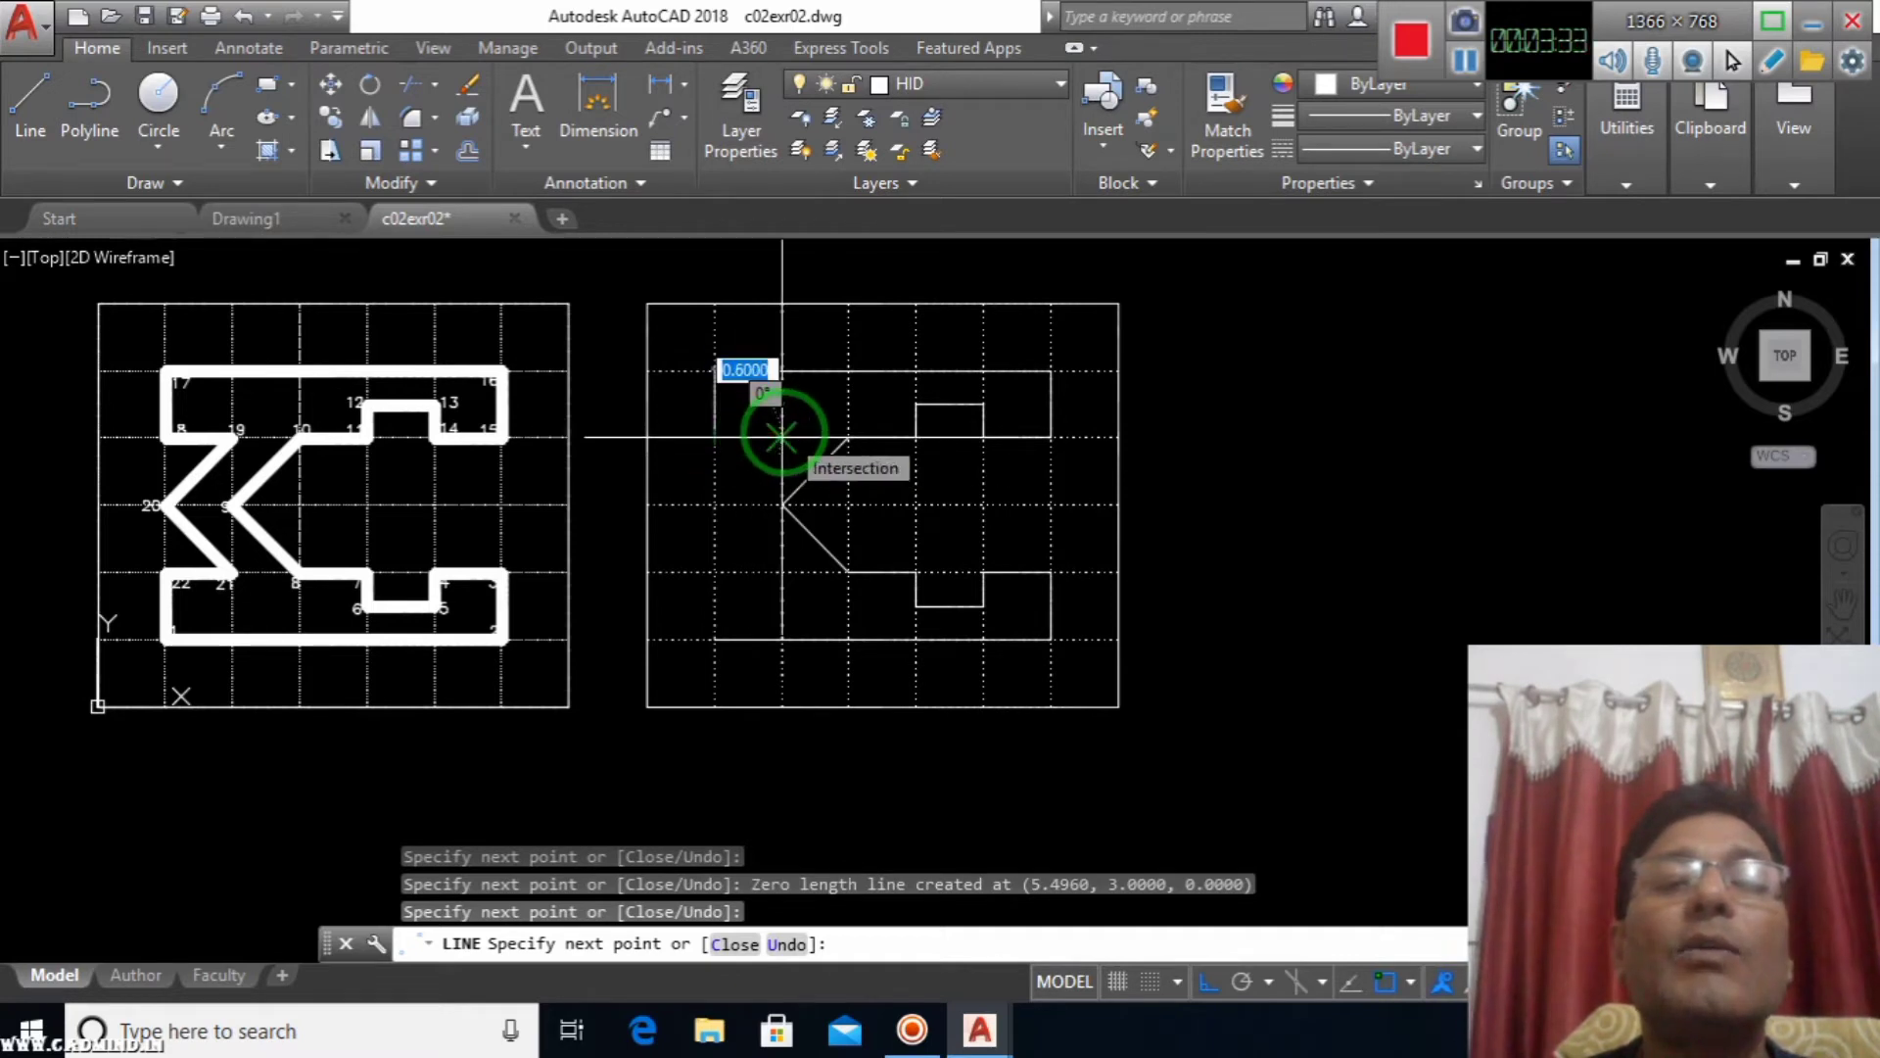
# Draw the left V diagonals down the left edge and close the outline at the bottom-left corner.
pyautogui.click(781, 436)
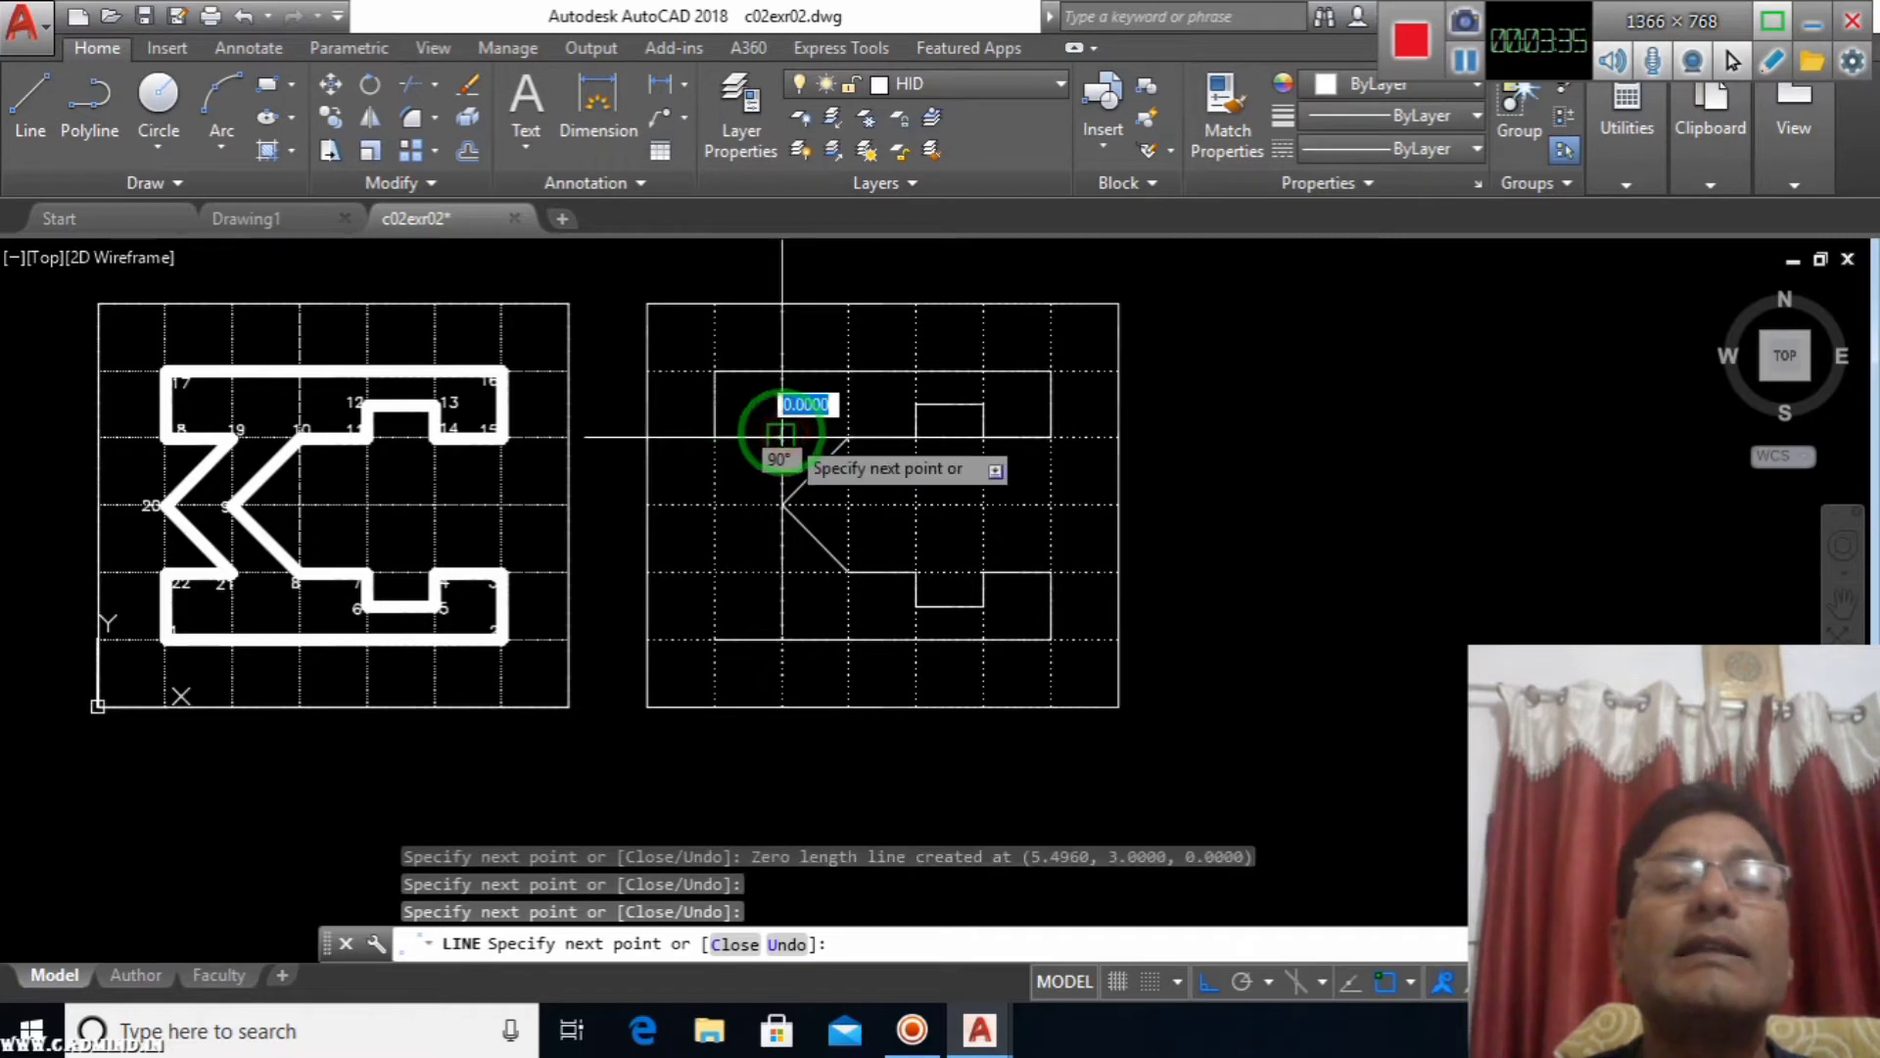
pyautogui.click(714, 506)
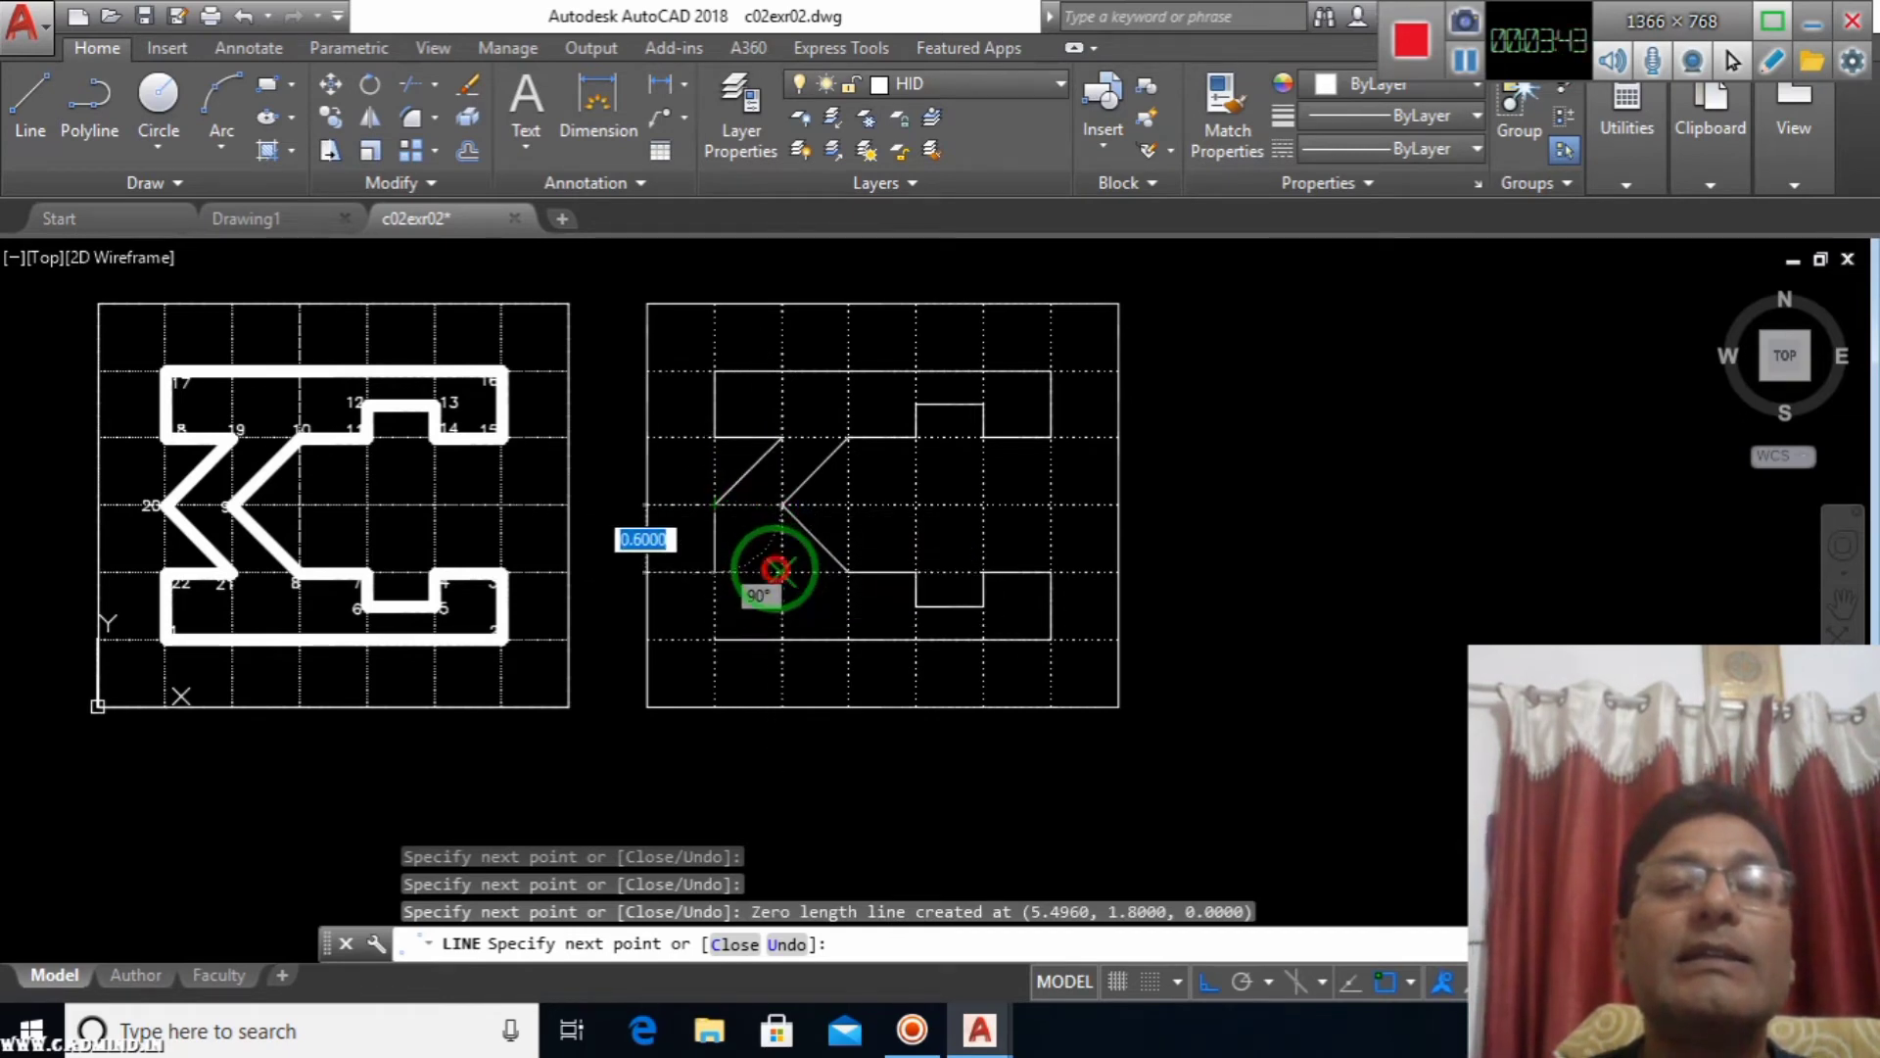
pyautogui.click(781, 570)
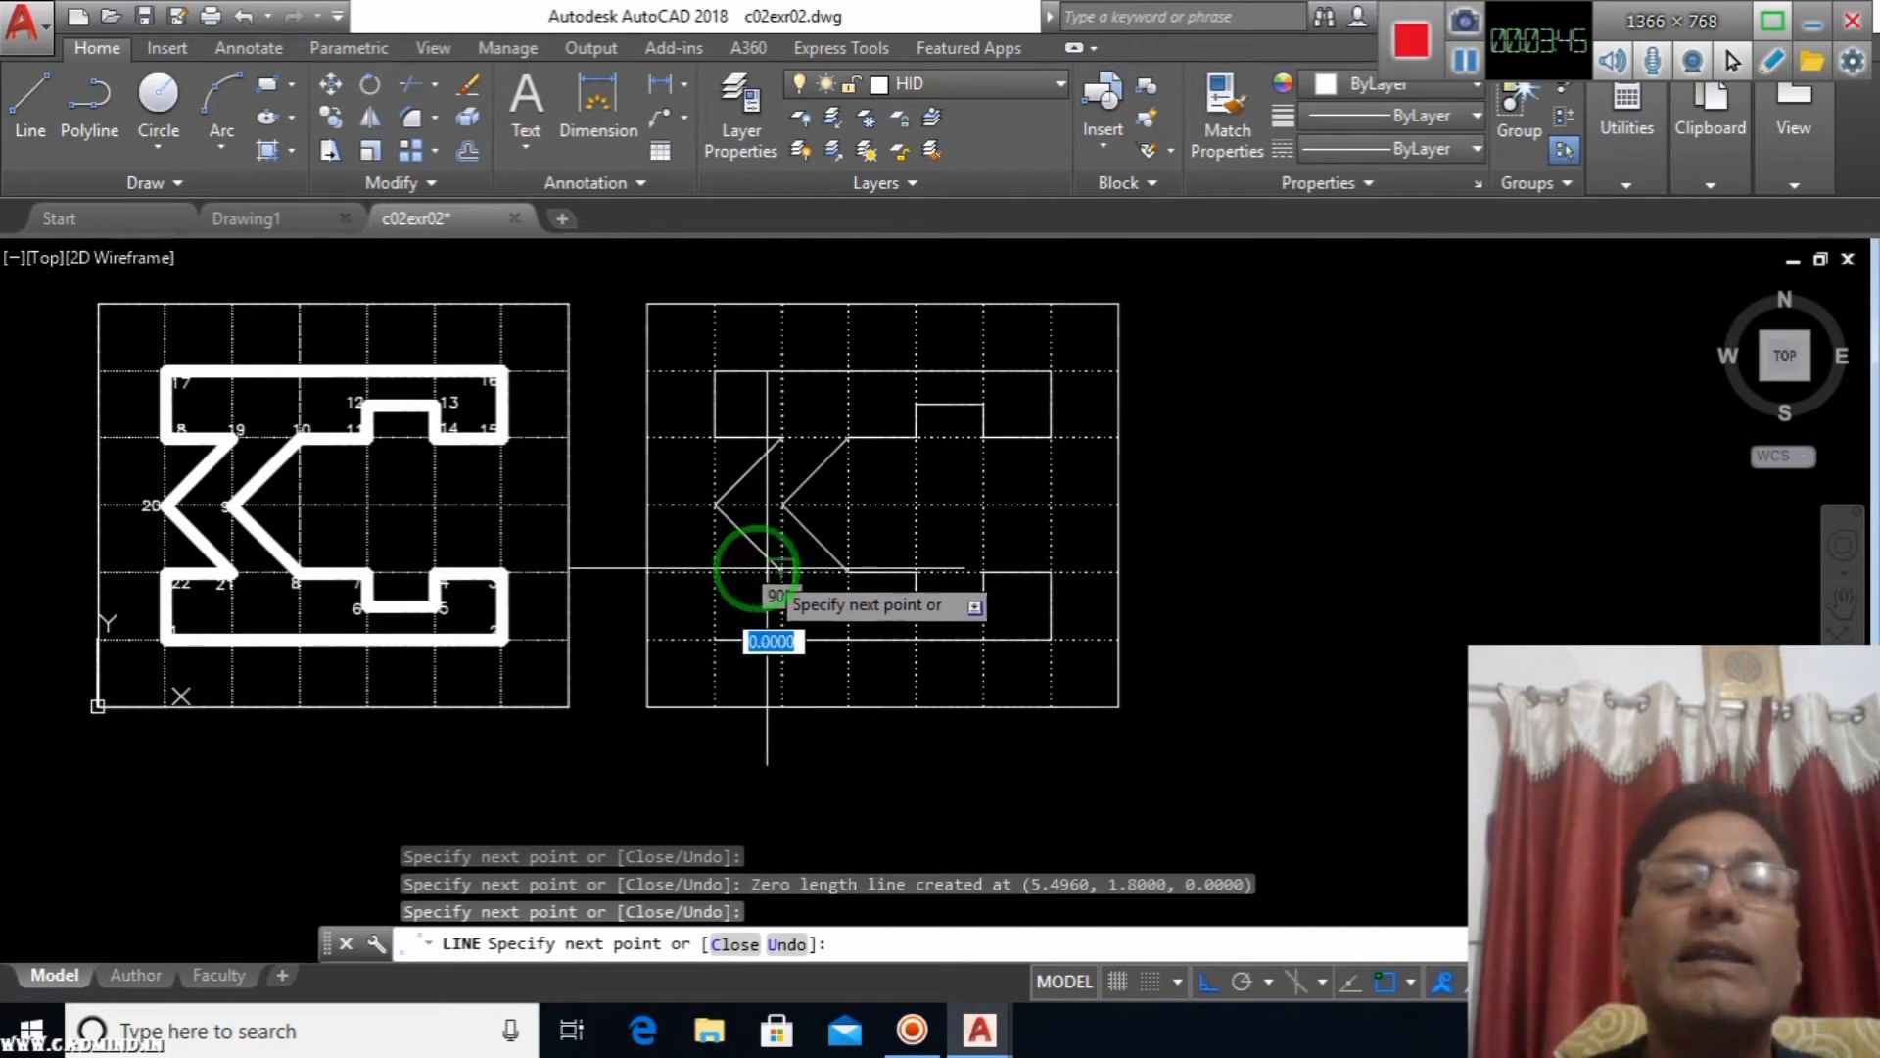
pyautogui.click(714, 572)
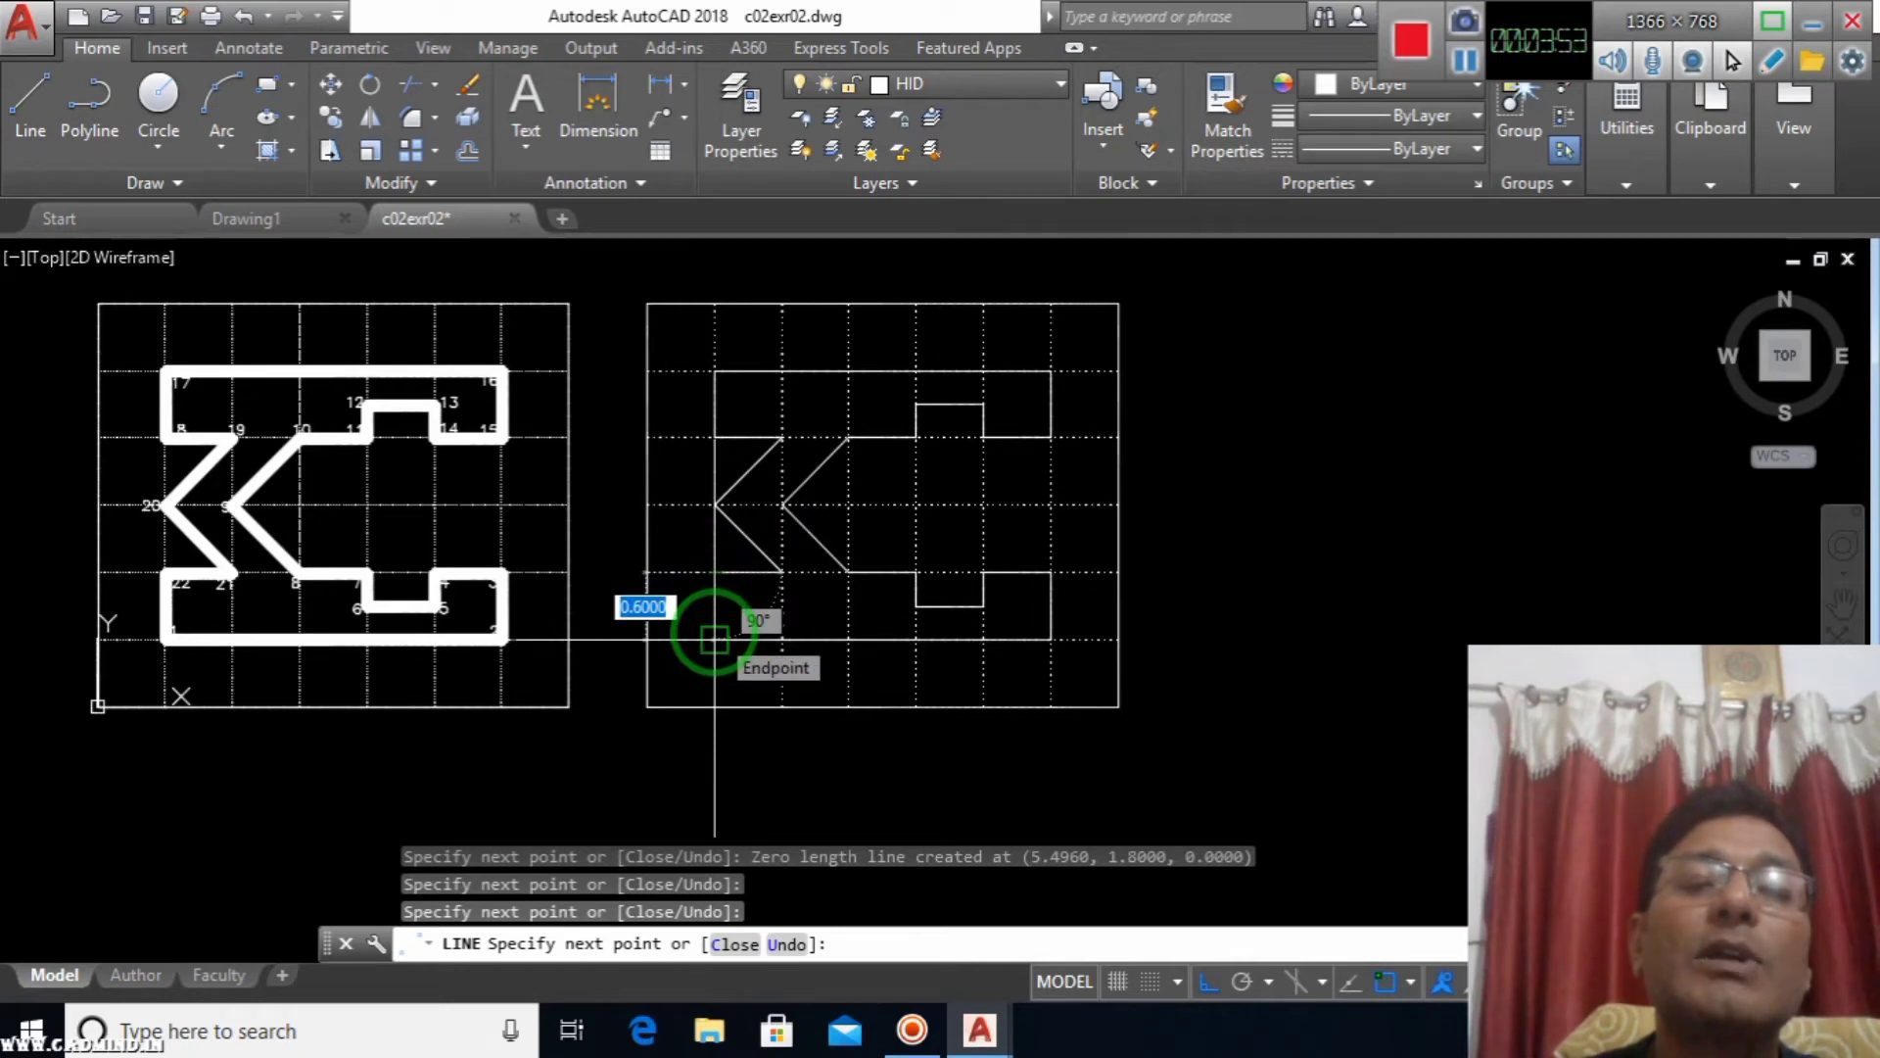
pyautogui.click(714, 640)
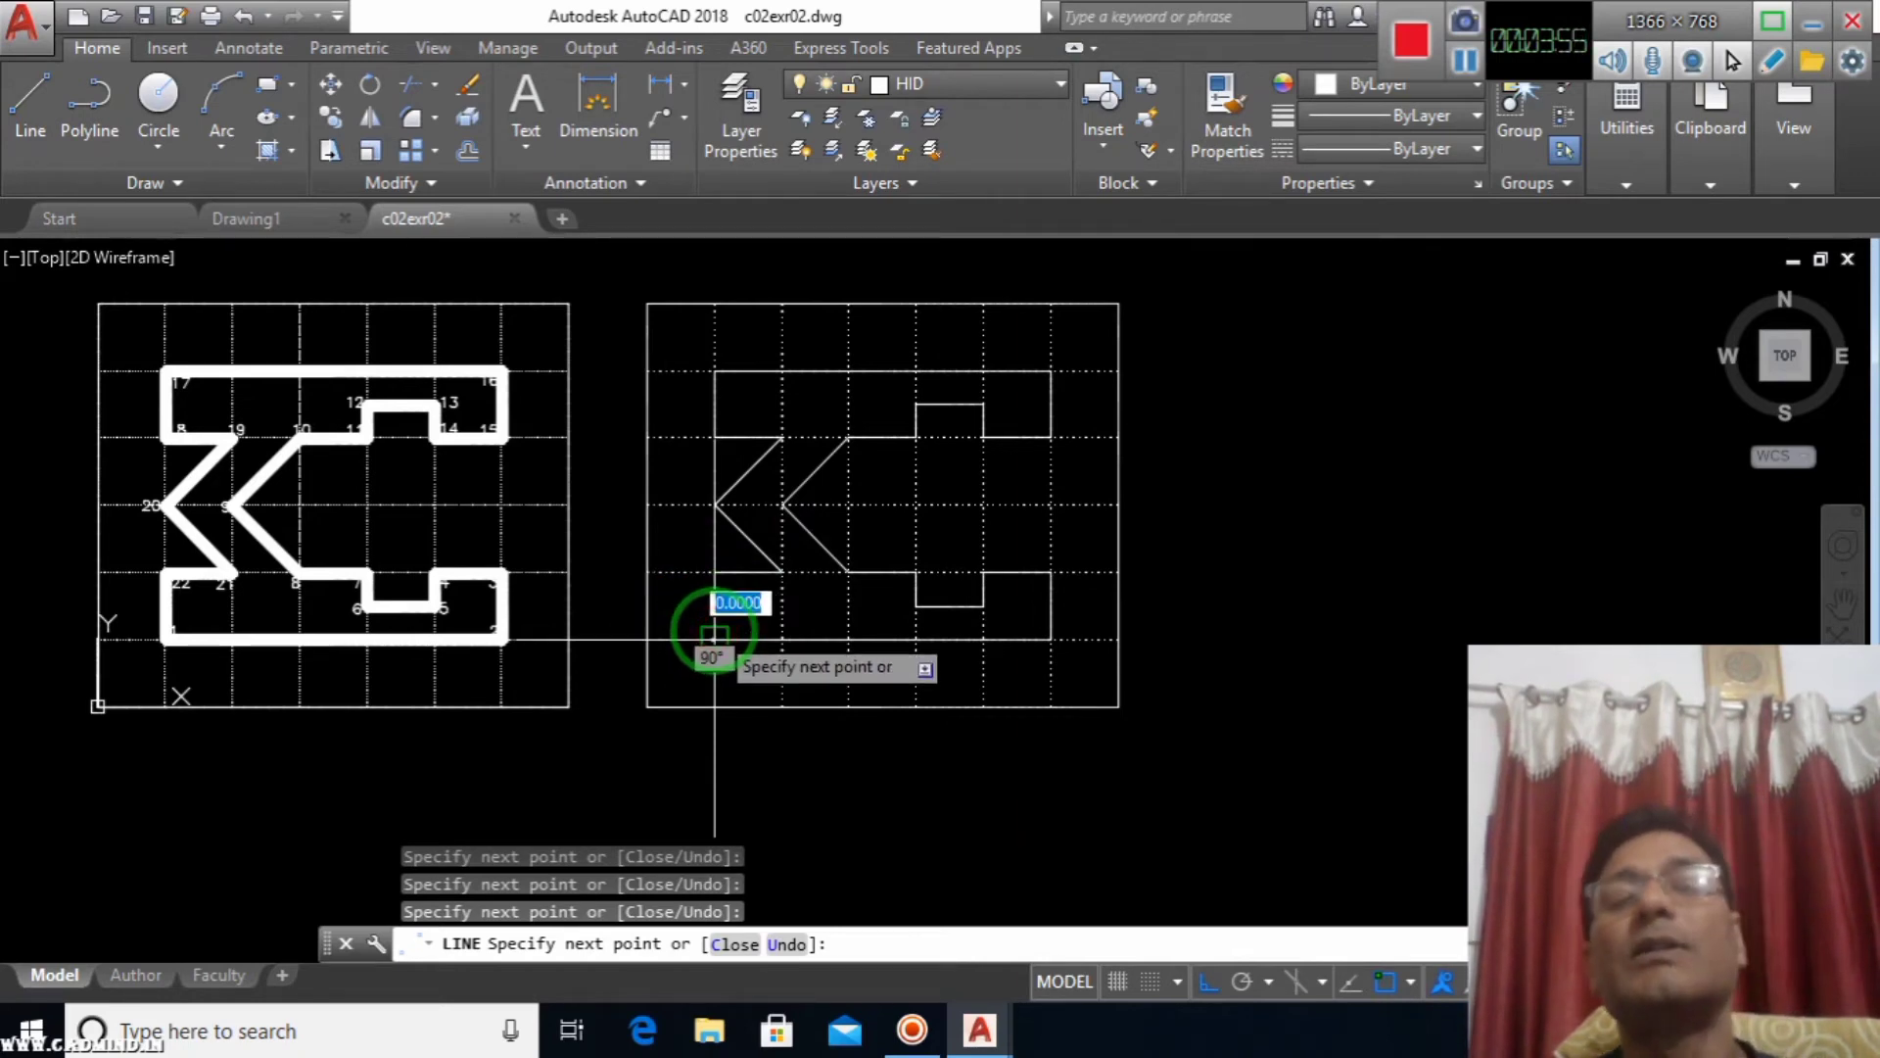
pyautogui.press('Escape')
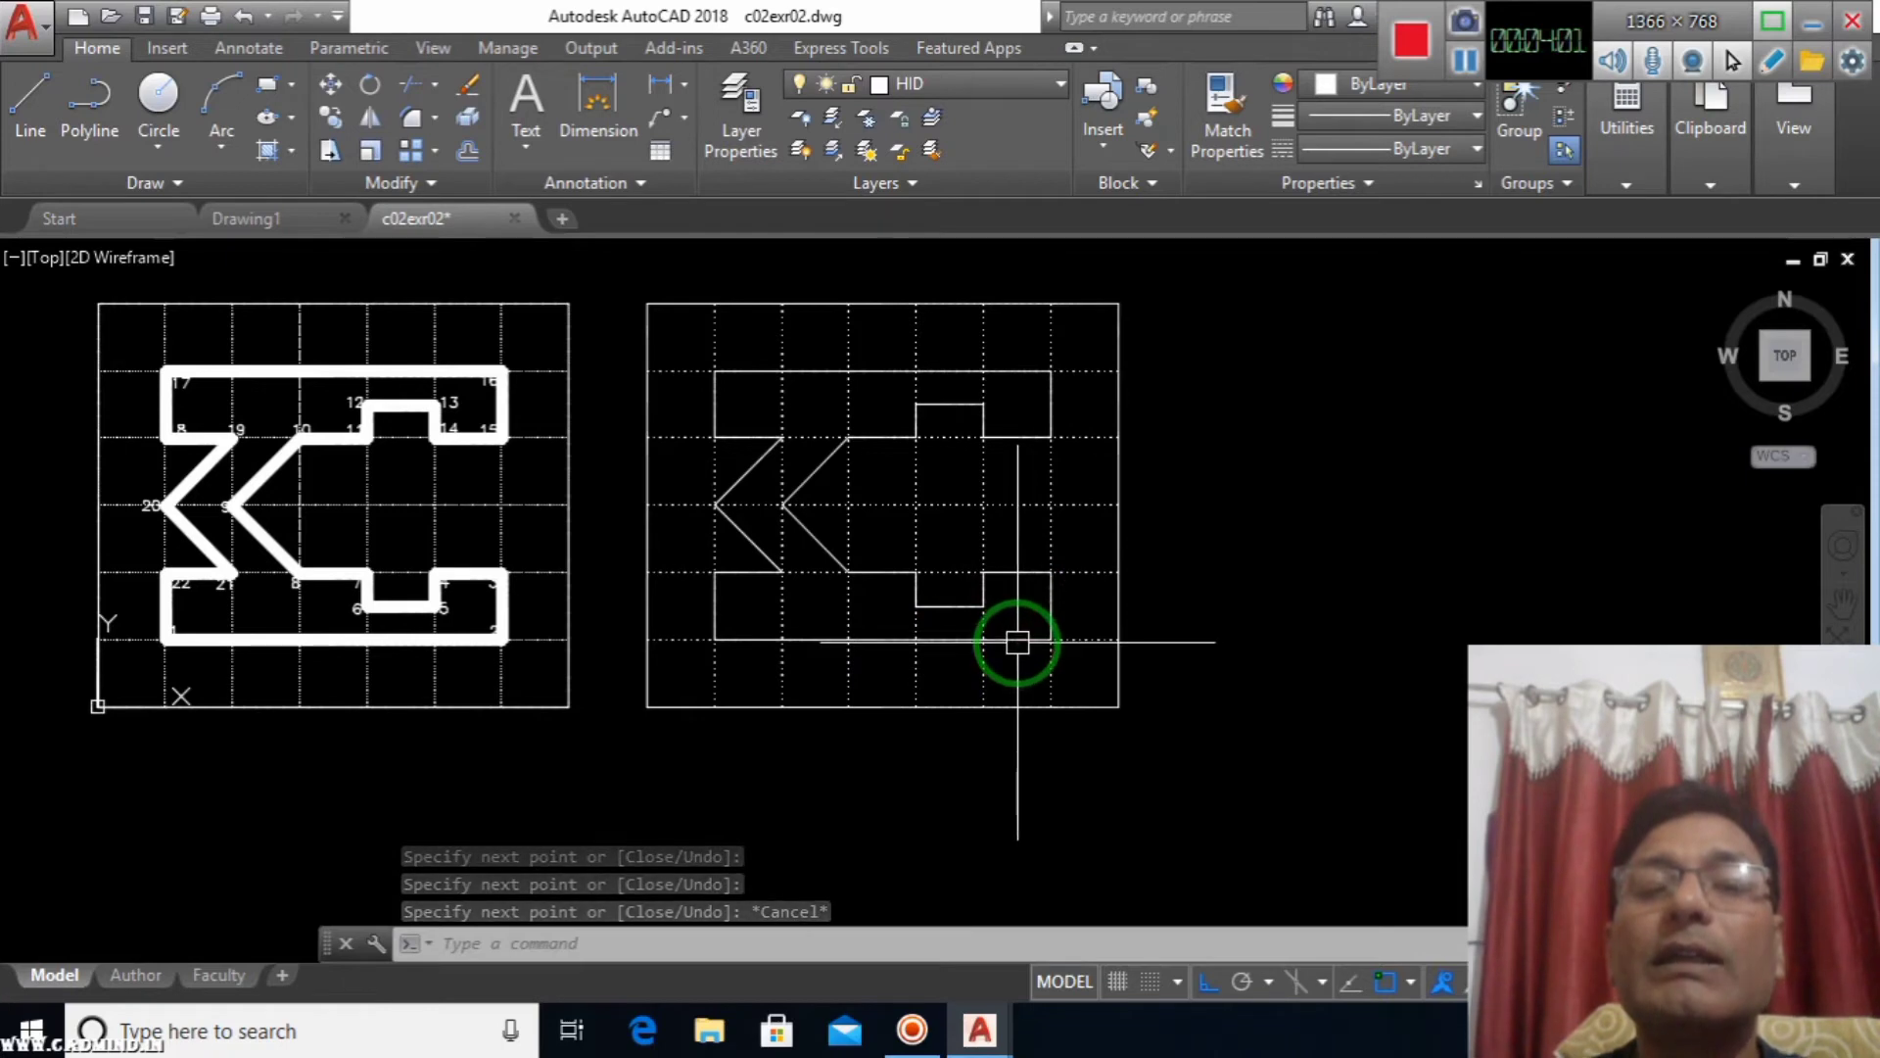
# Set the outline's bottom edge to a 0.53 mm lineweight in the Properties panel.
pyautogui.click(1018, 642)
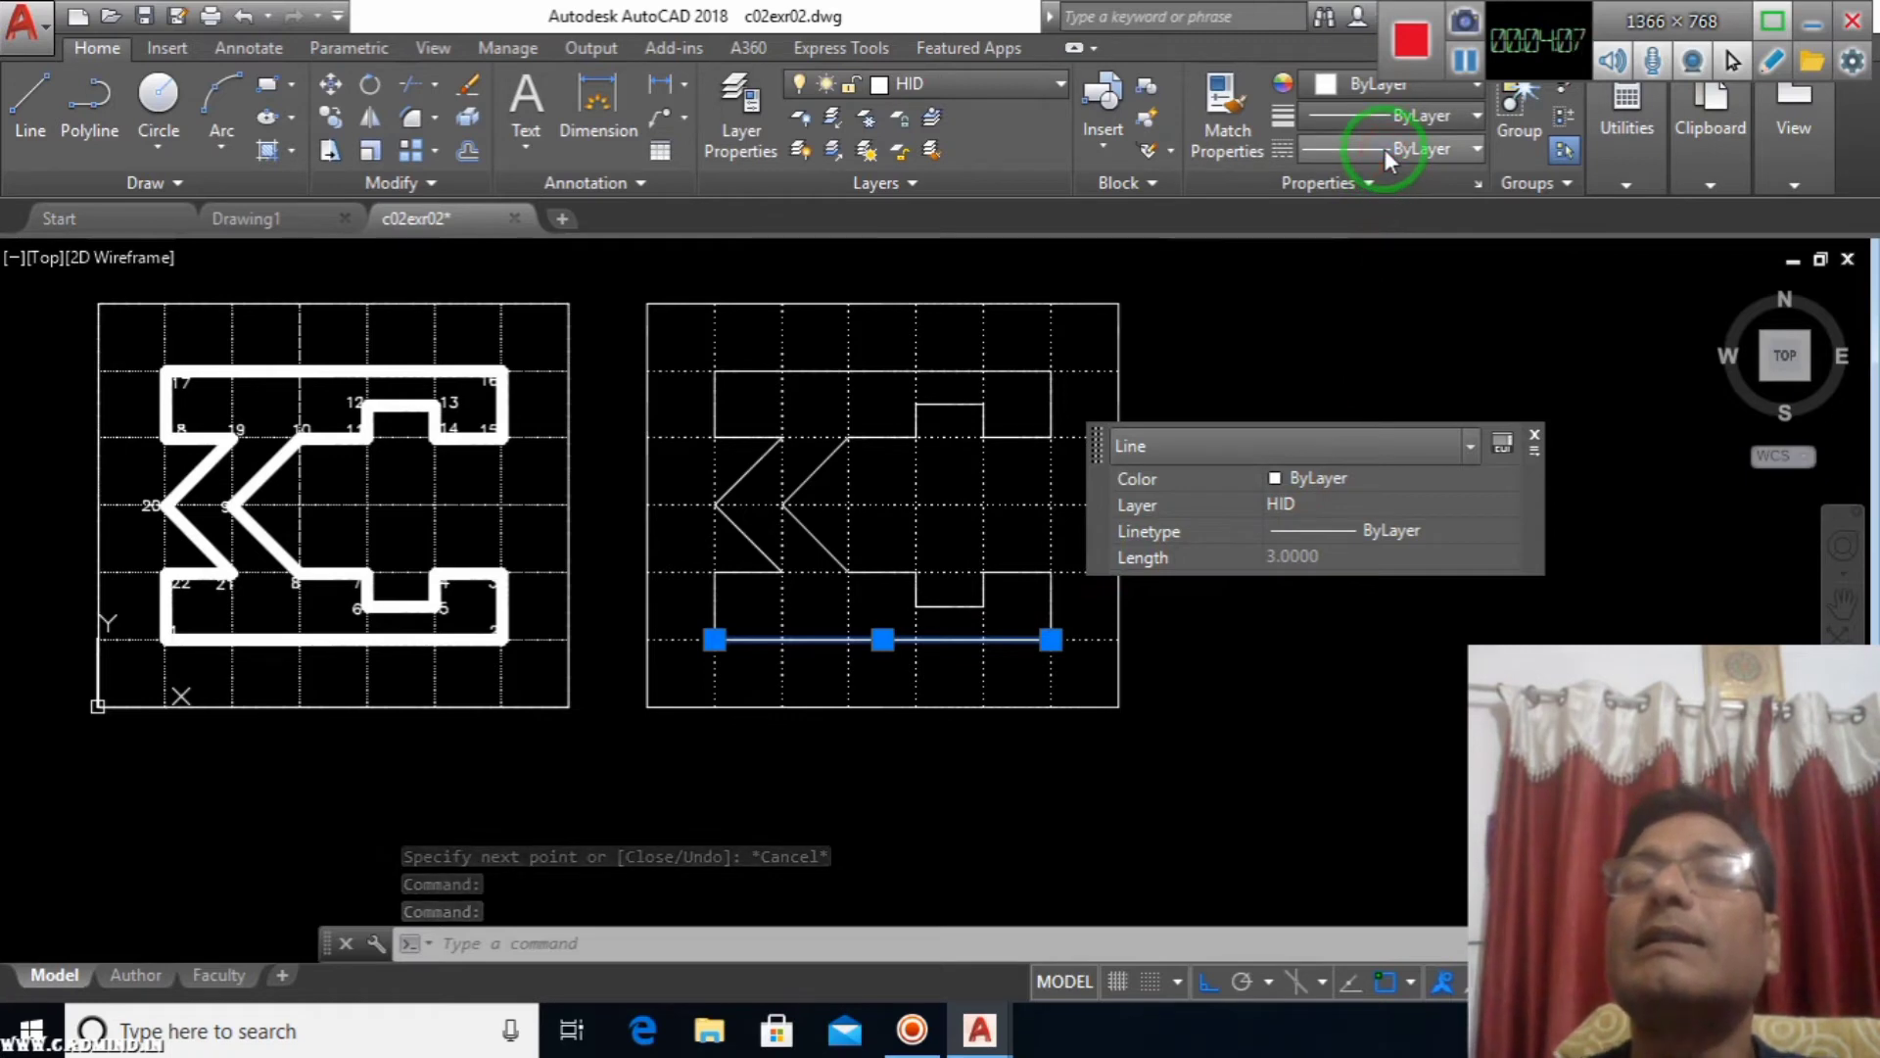
pyautogui.click(1478, 149)
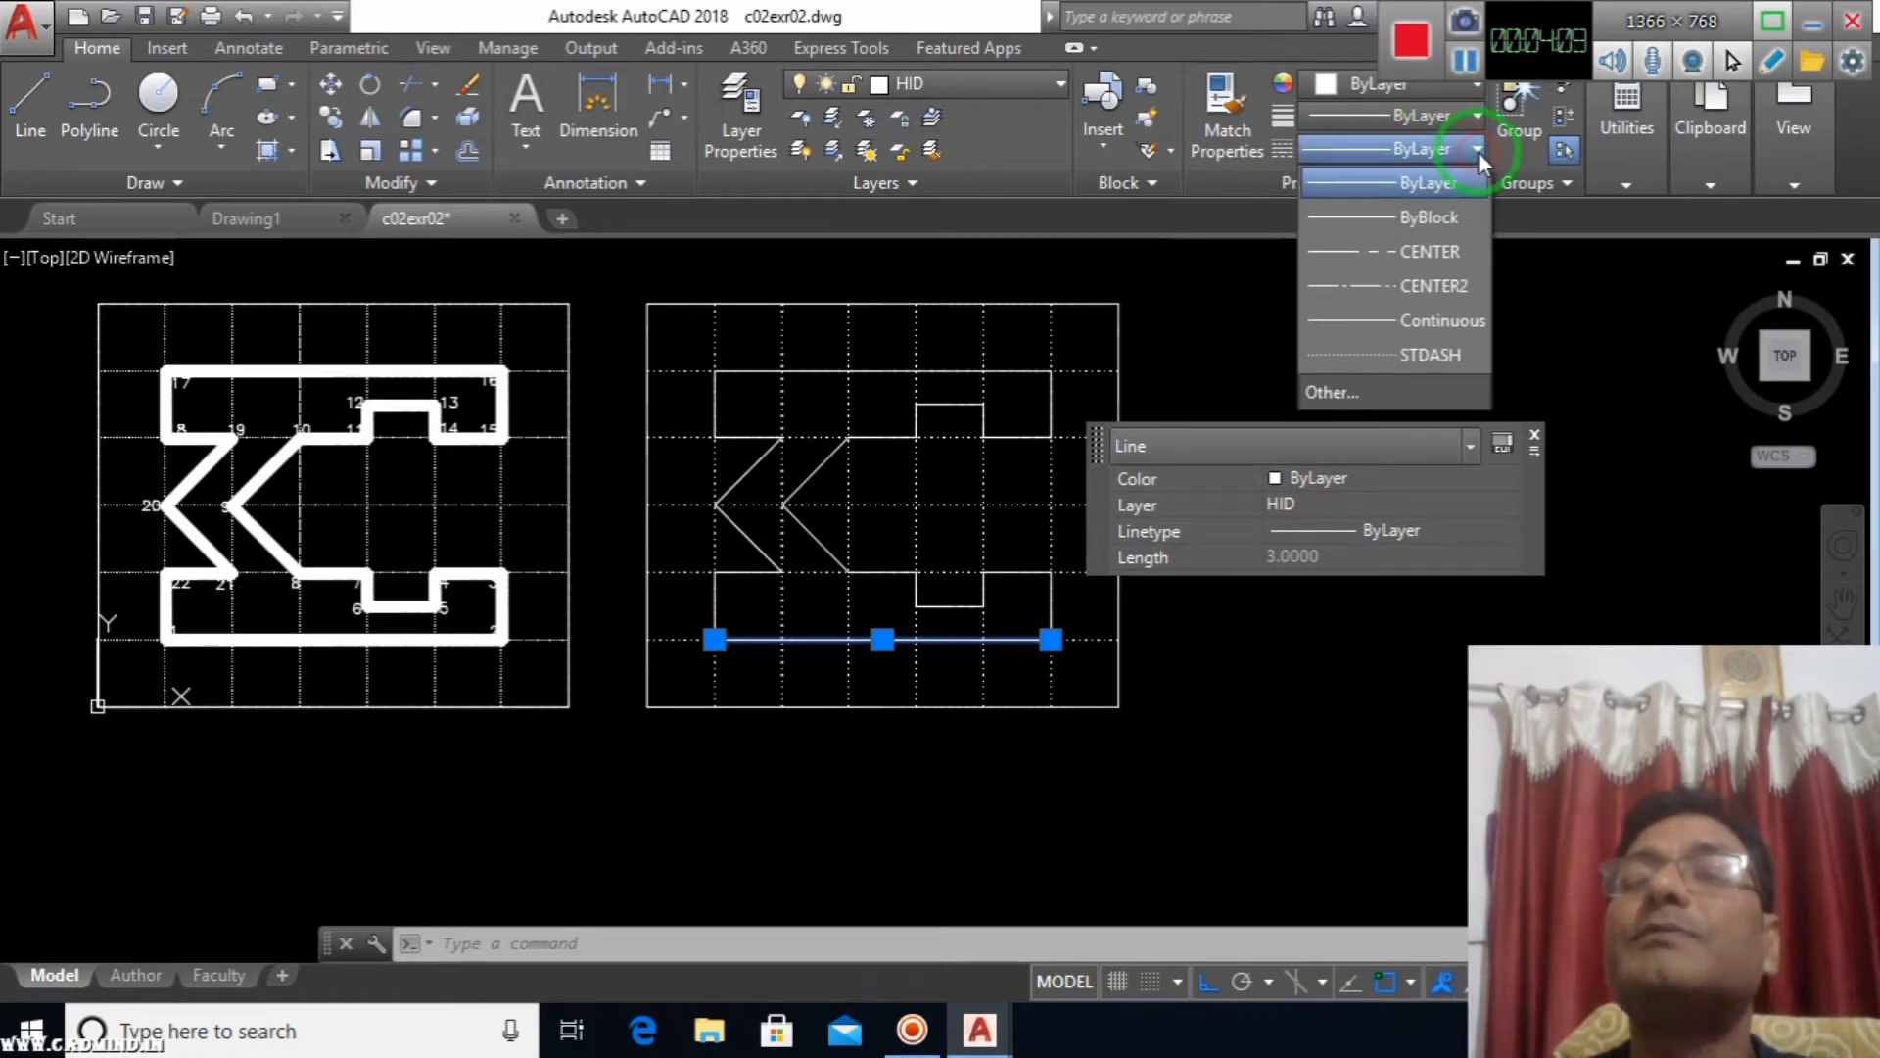
pyautogui.click(1417, 119)
pyautogui.click(1416, 120)
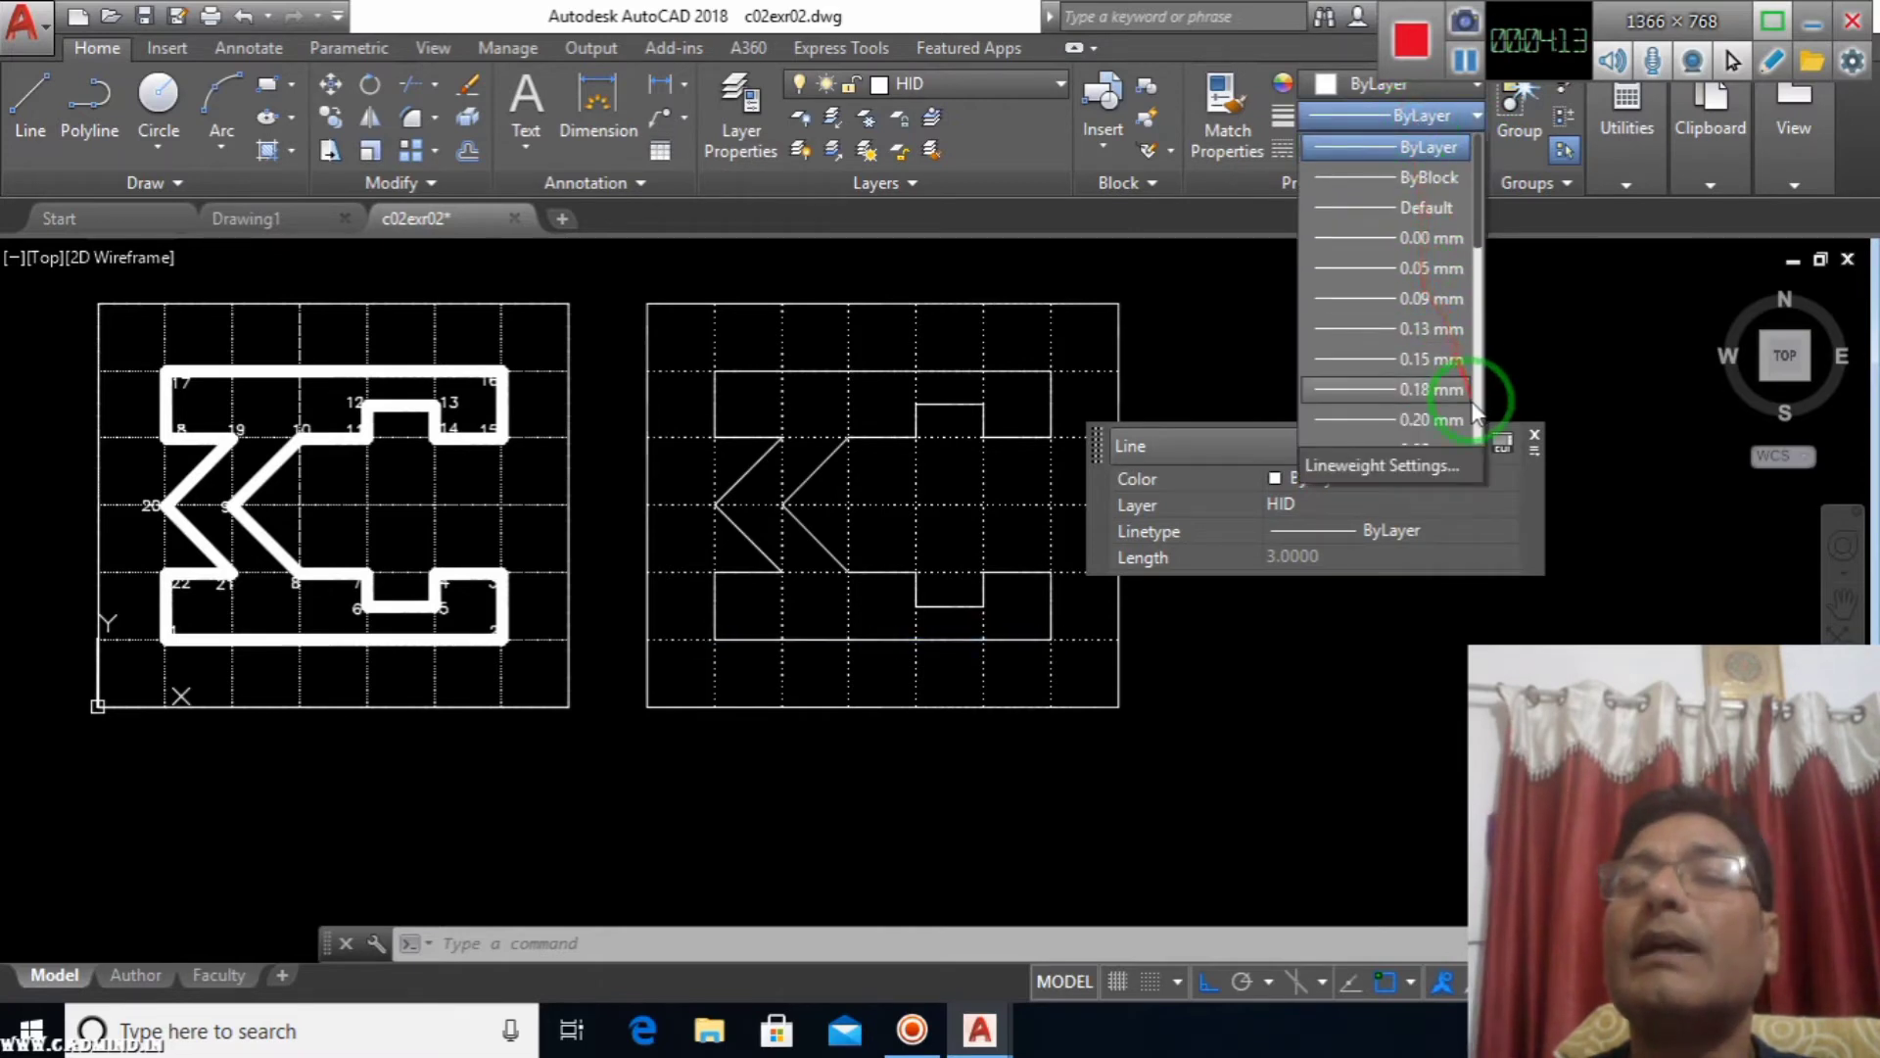
pyautogui.scroll(-2, 1473, 425)
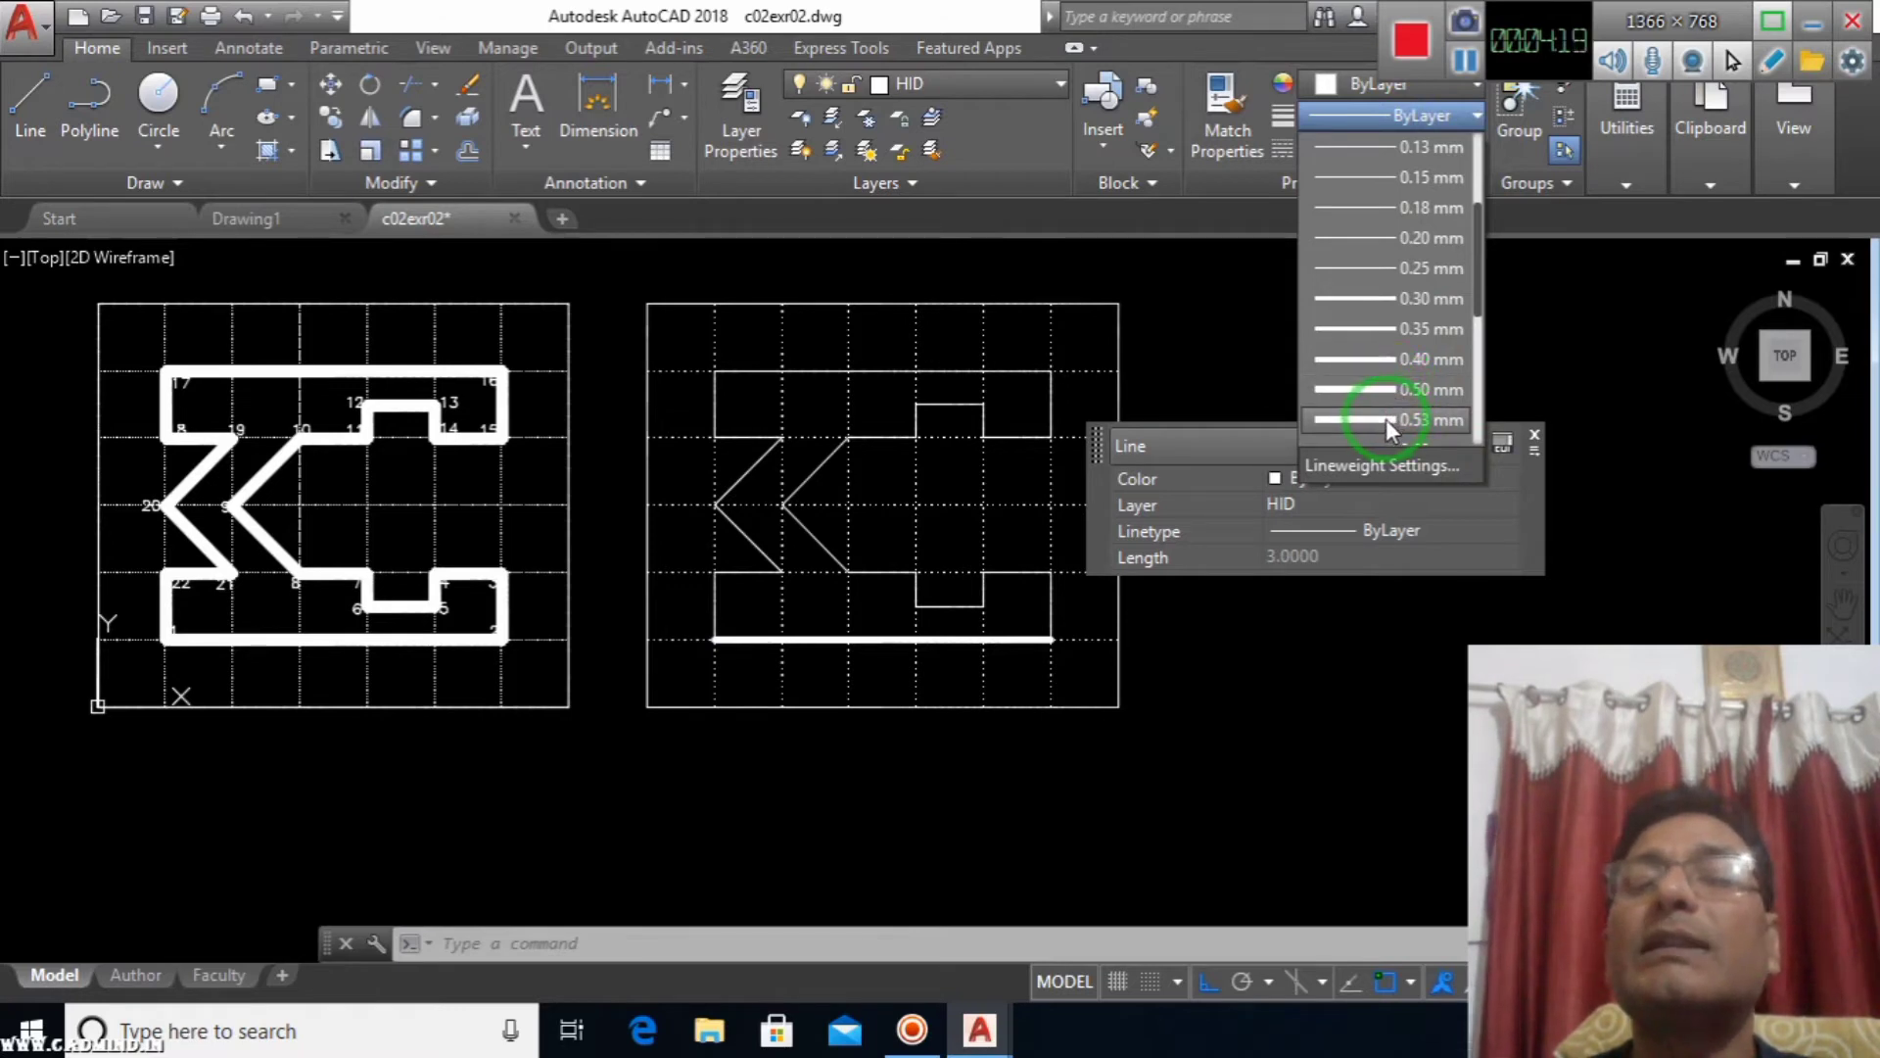
pyautogui.click(1386, 419)
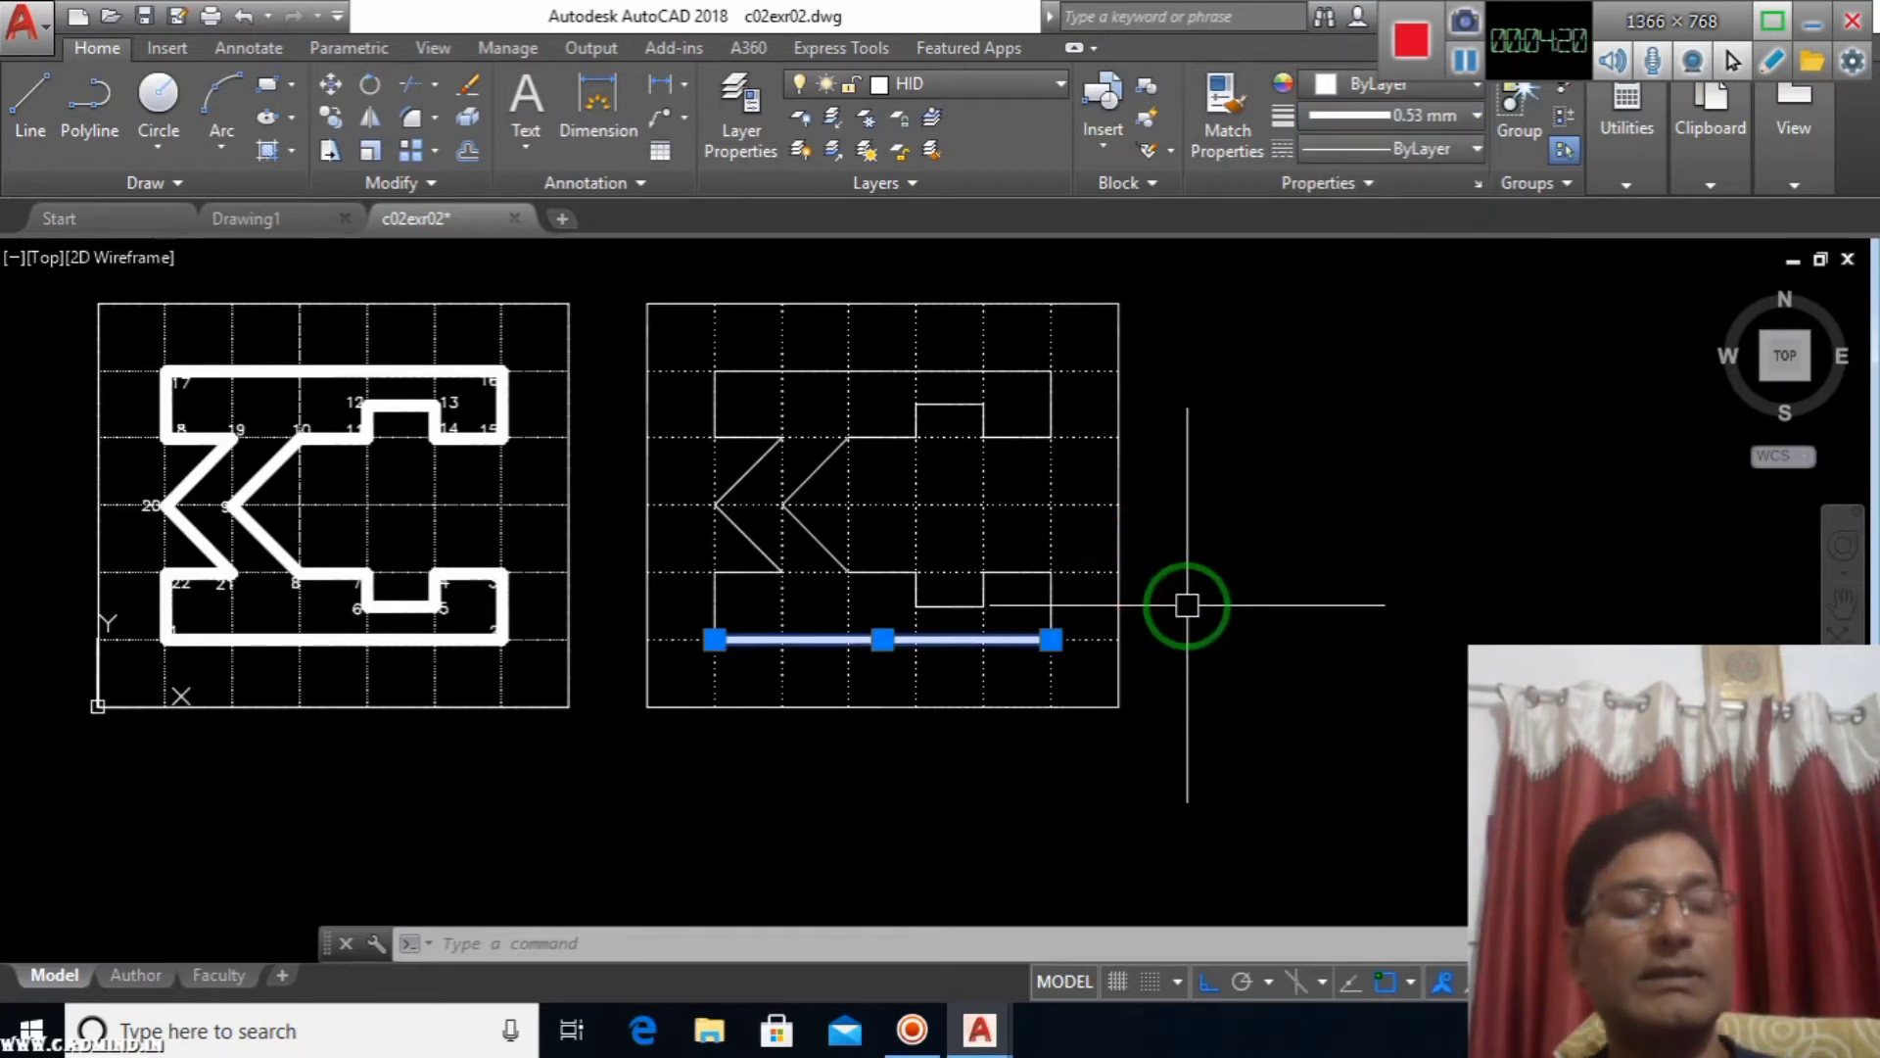
pyautogui.press('Escape')
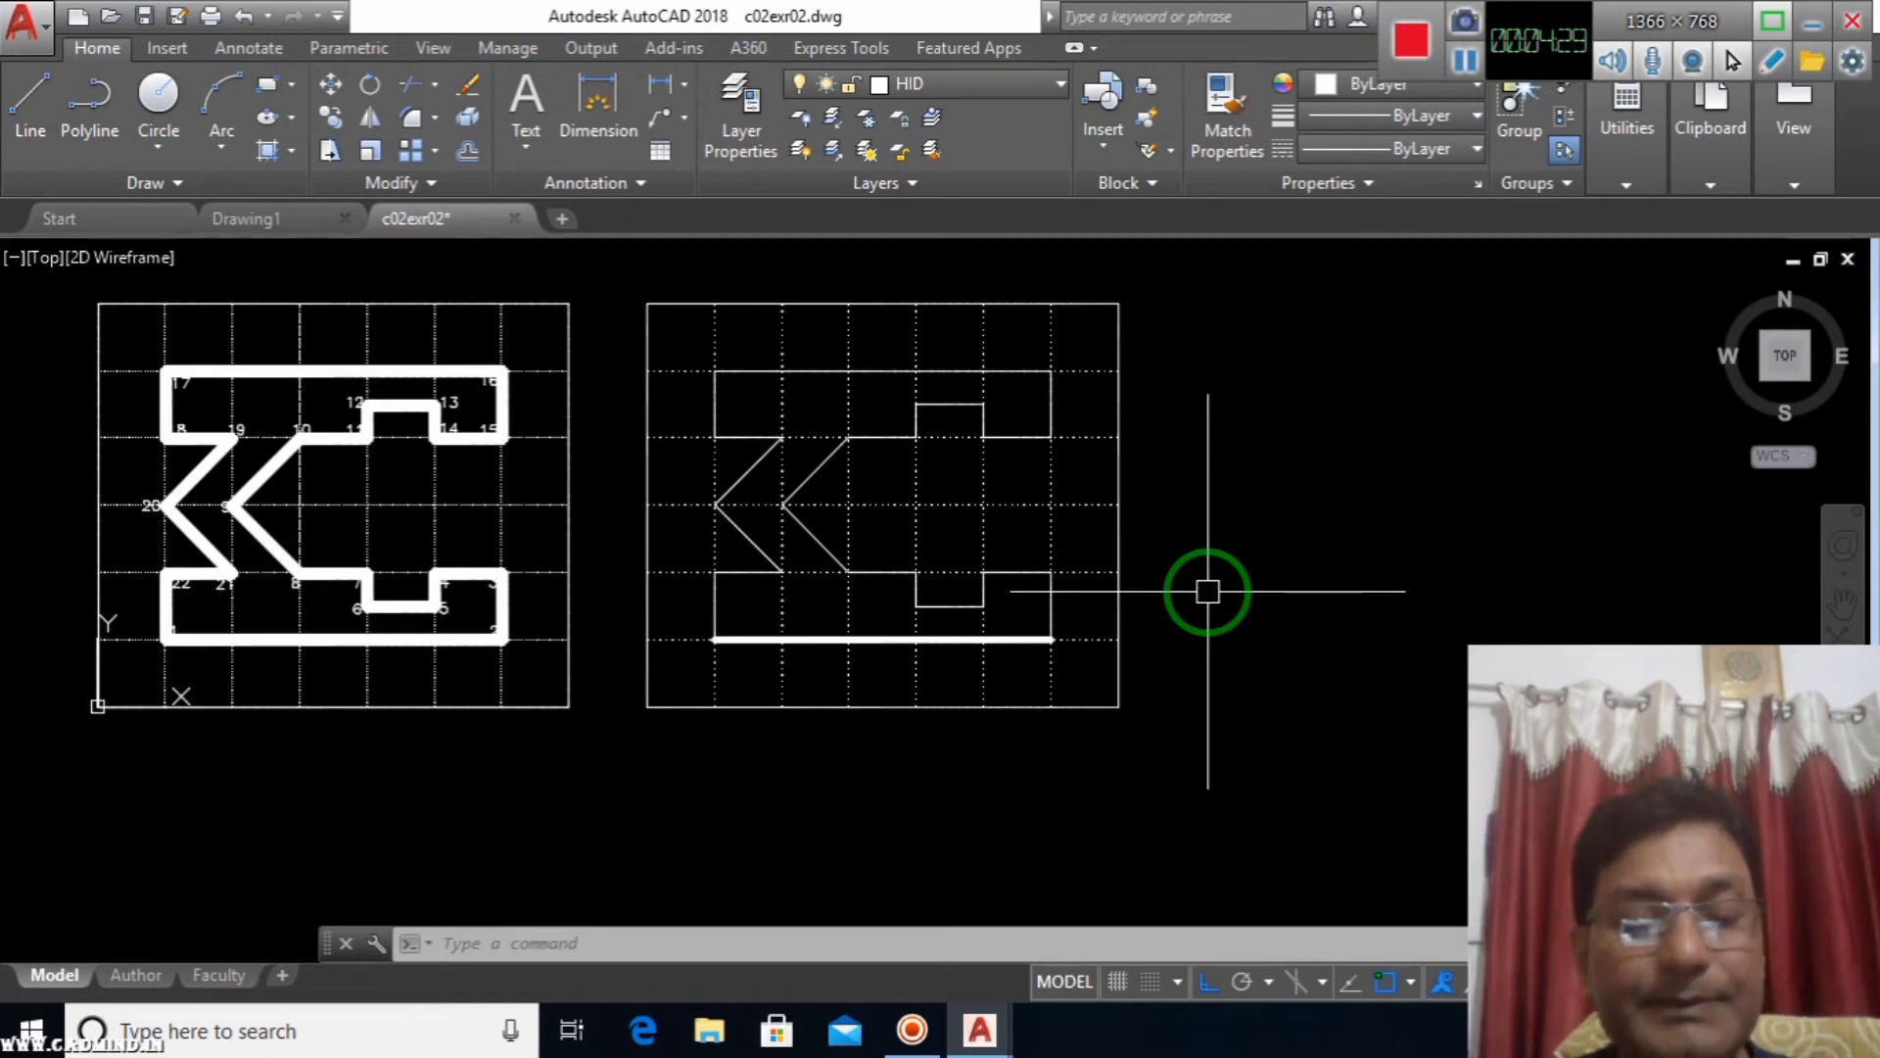
# Match the thick bottom edge onto the lower steps, bottom notch, inner V and upper notch segments.
pyautogui.write('a')
pyautogui.press('Return')
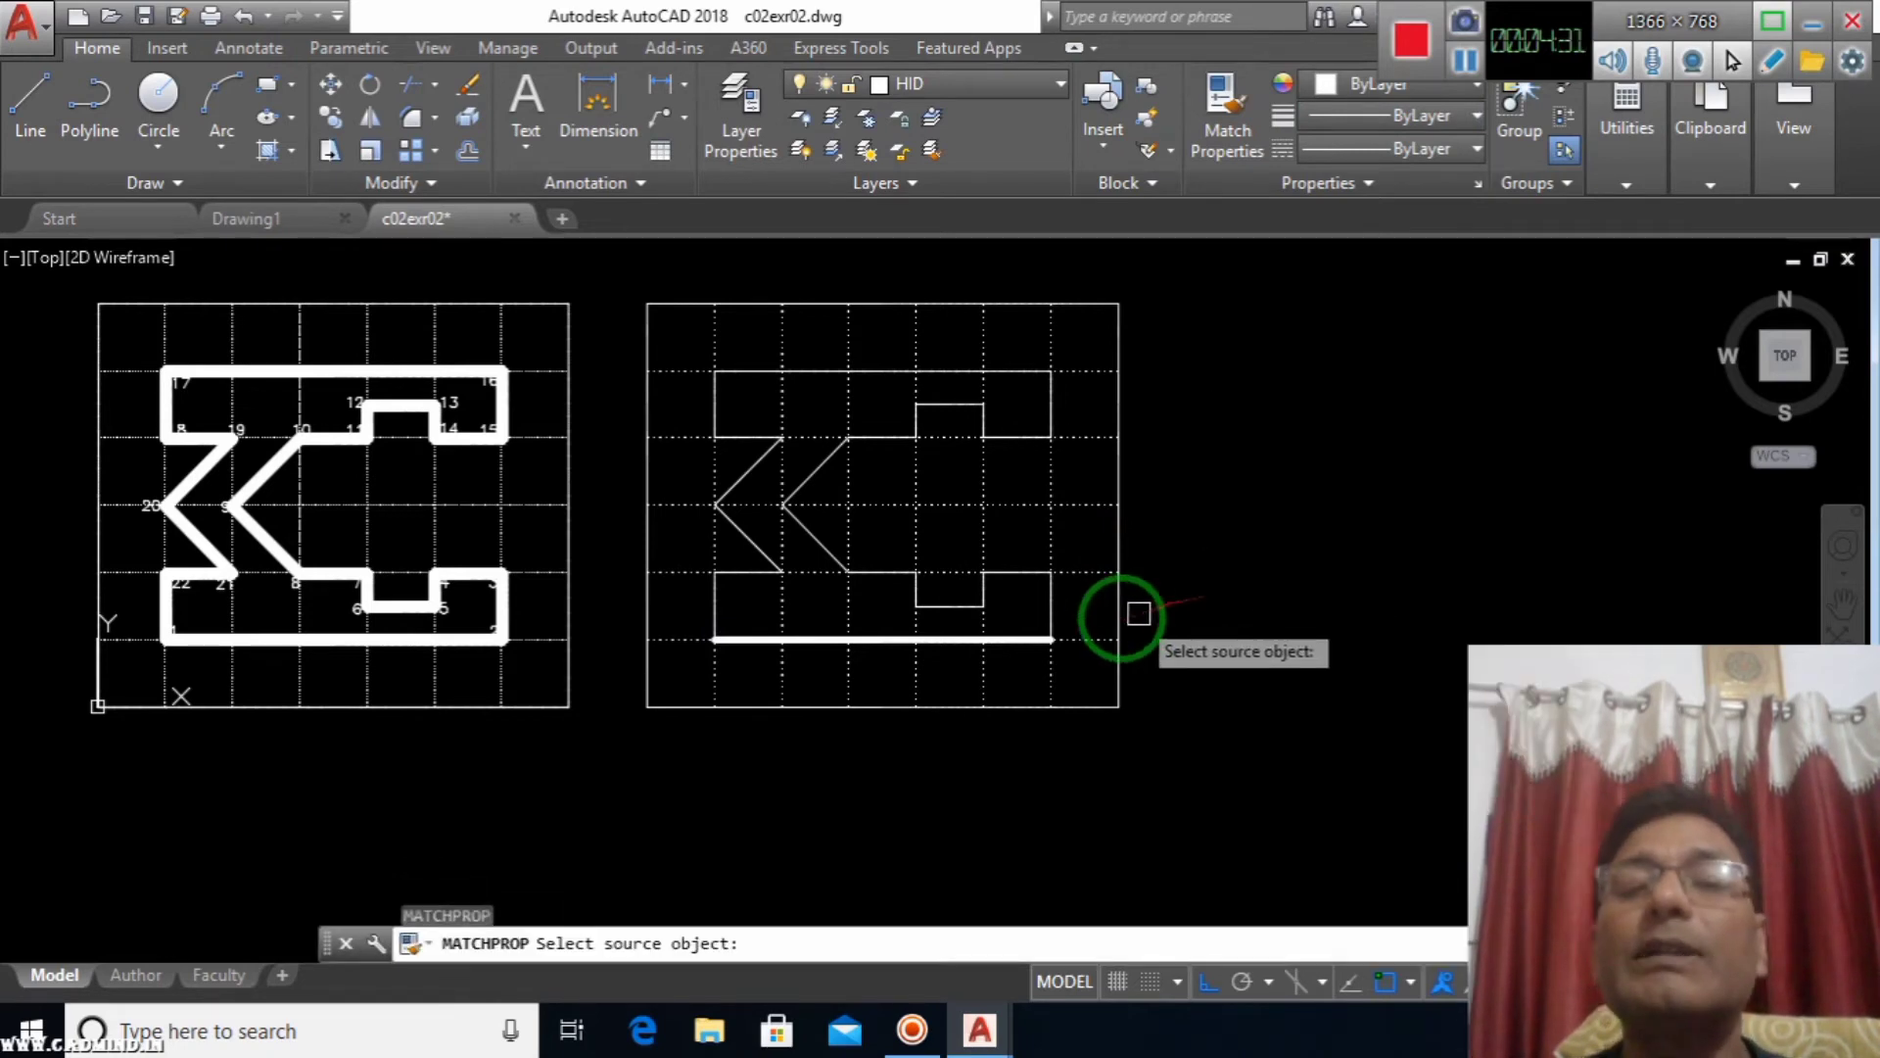
pyautogui.click(1004, 643)
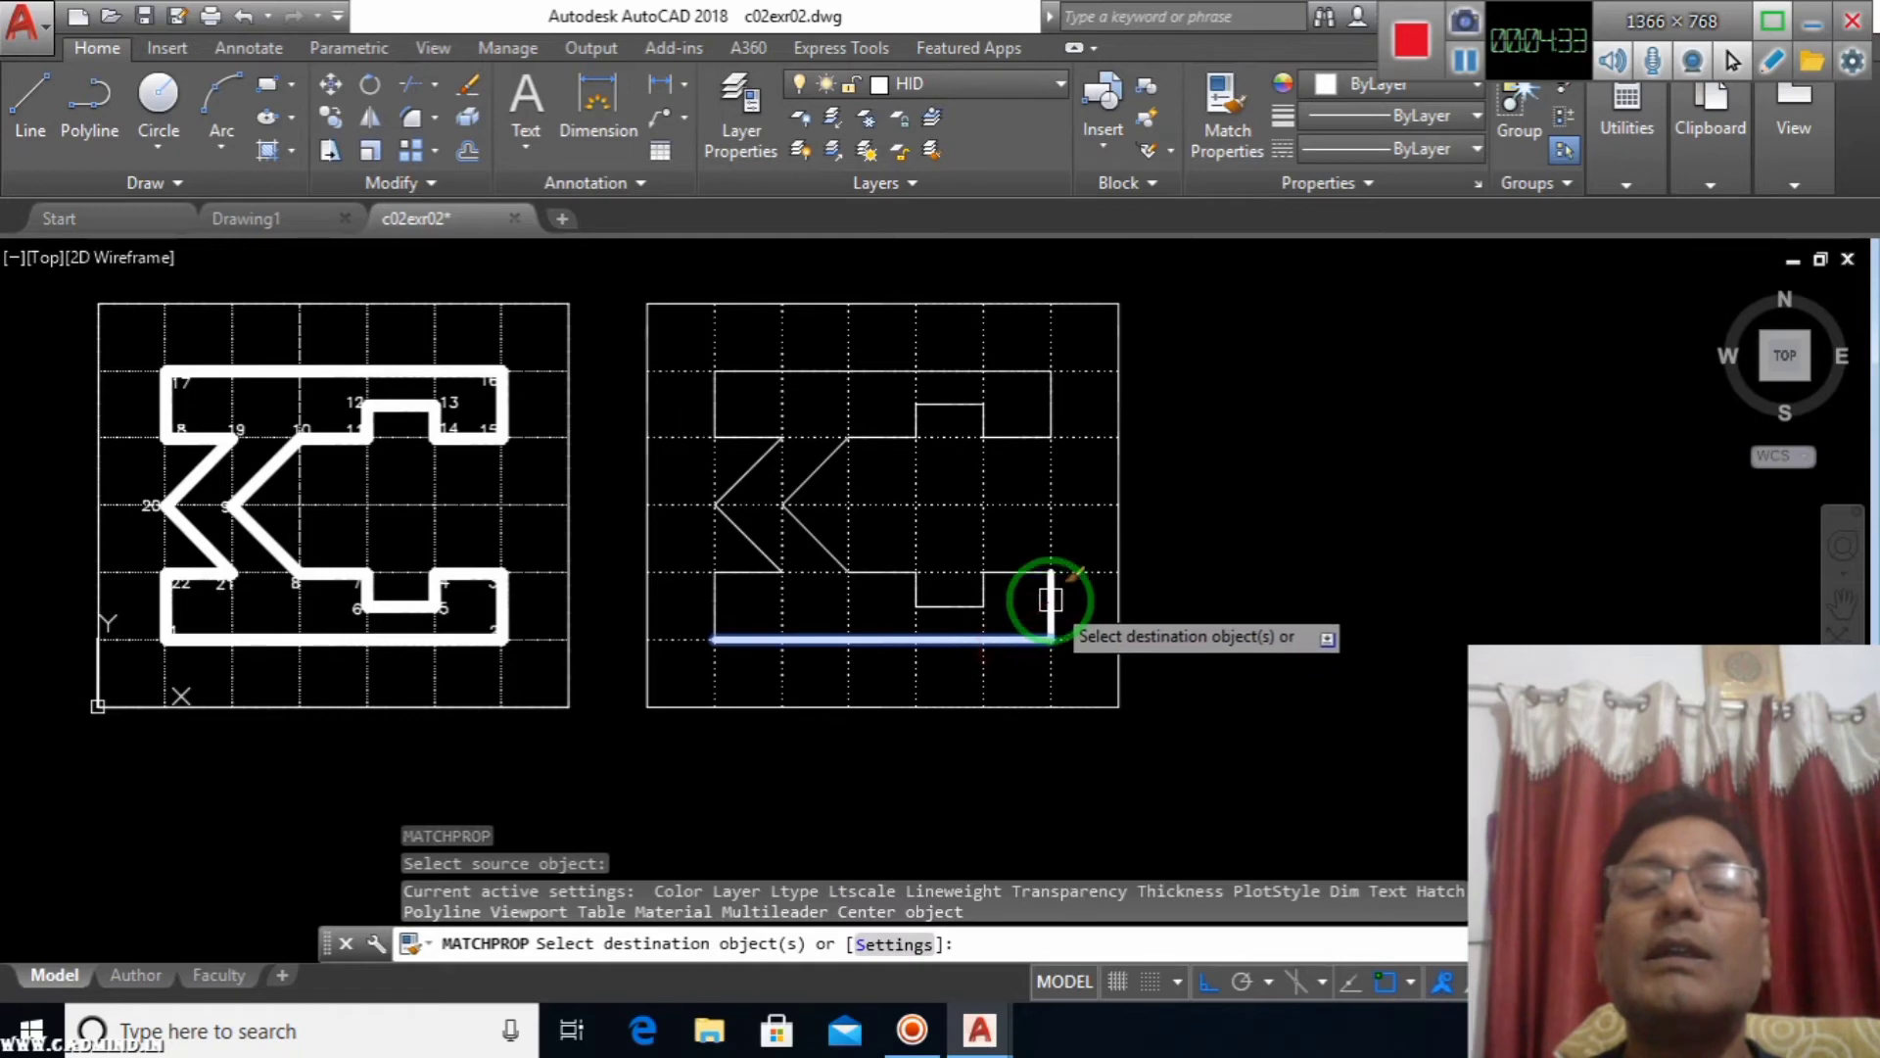
pyautogui.click(1035, 579)
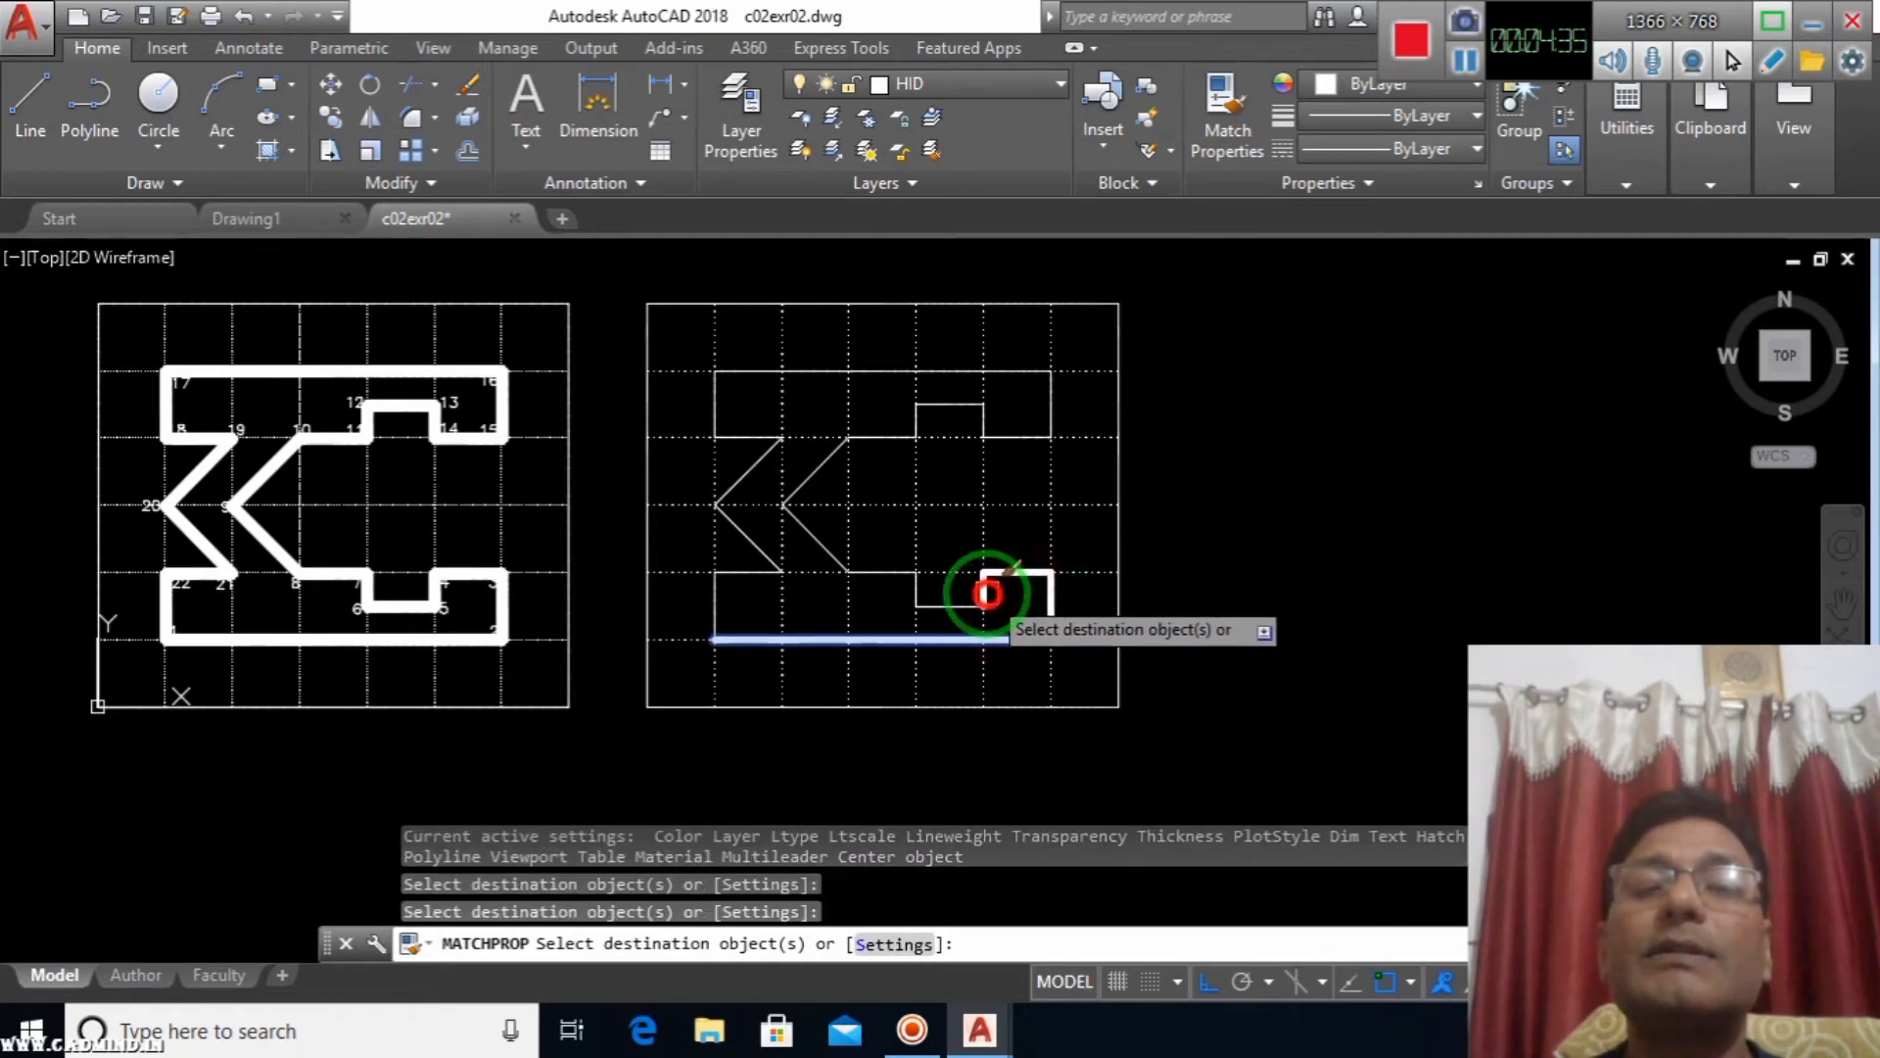
pyautogui.click(987, 589)
pyautogui.click(957, 604)
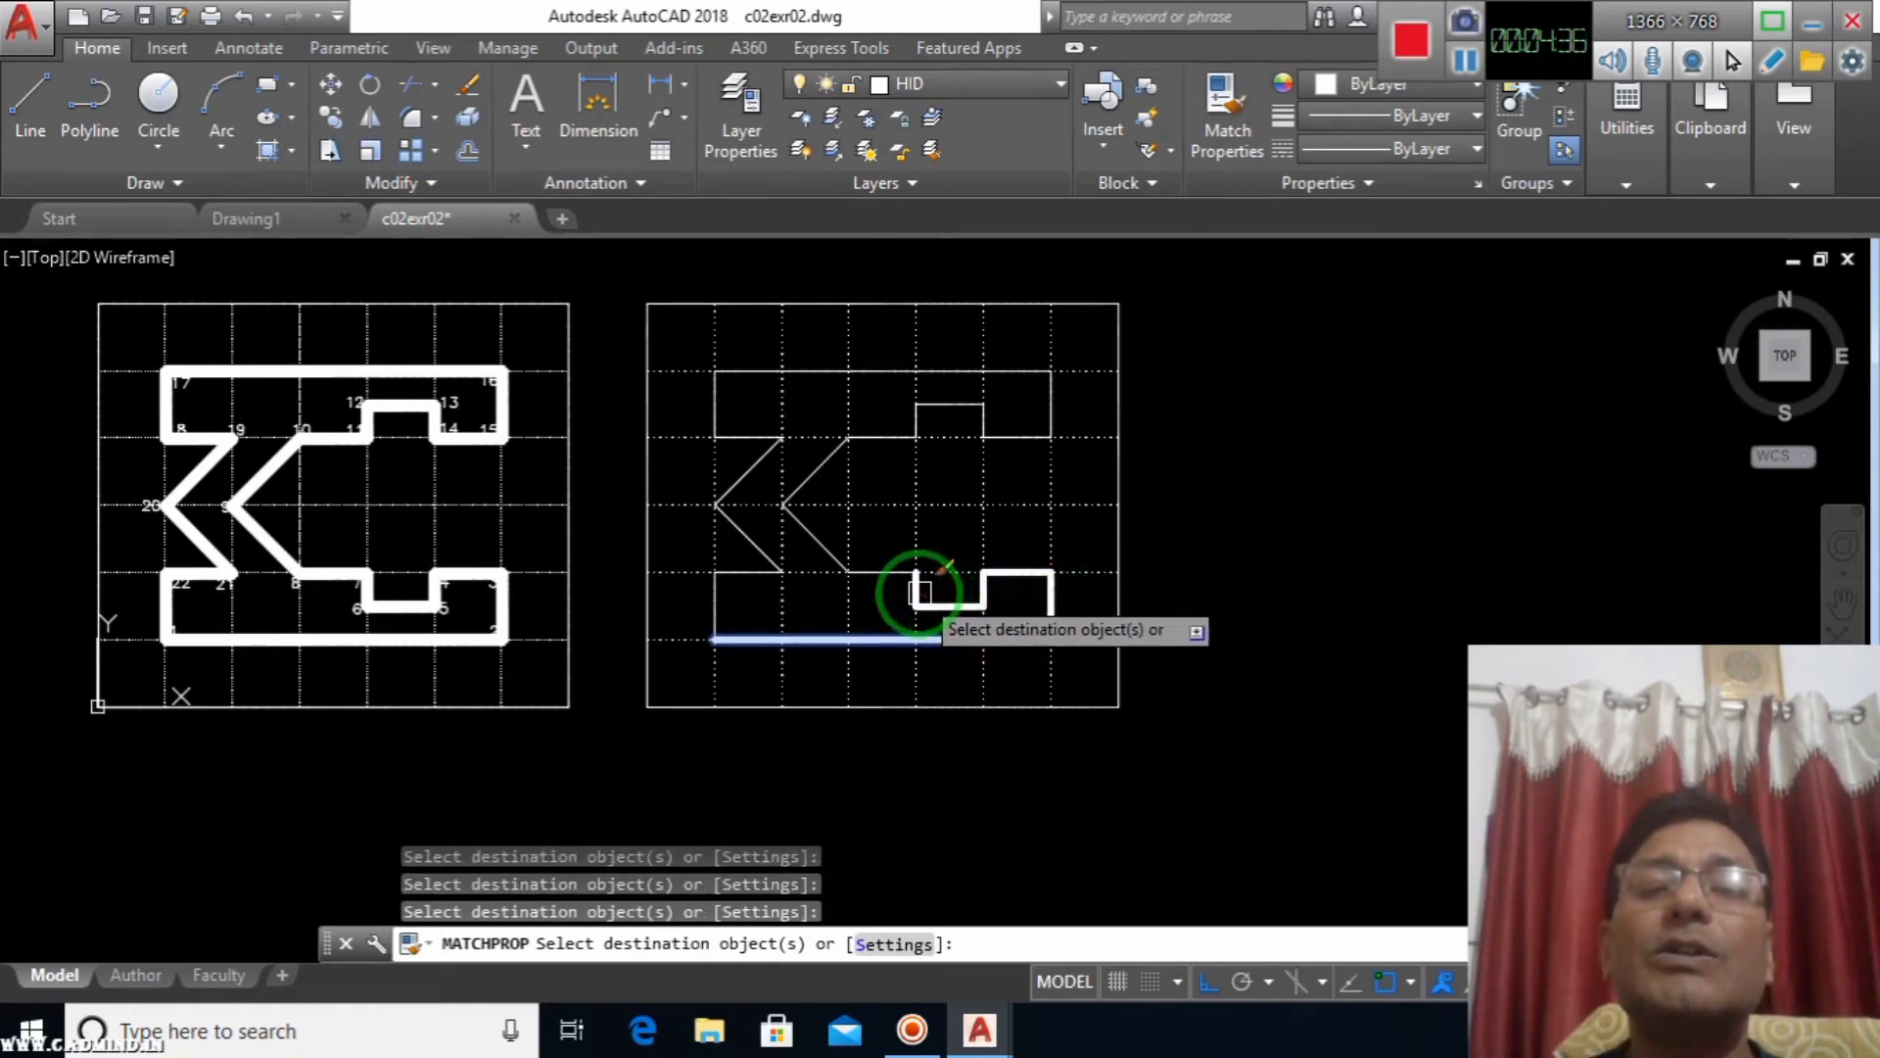
pyautogui.click(918, 592)
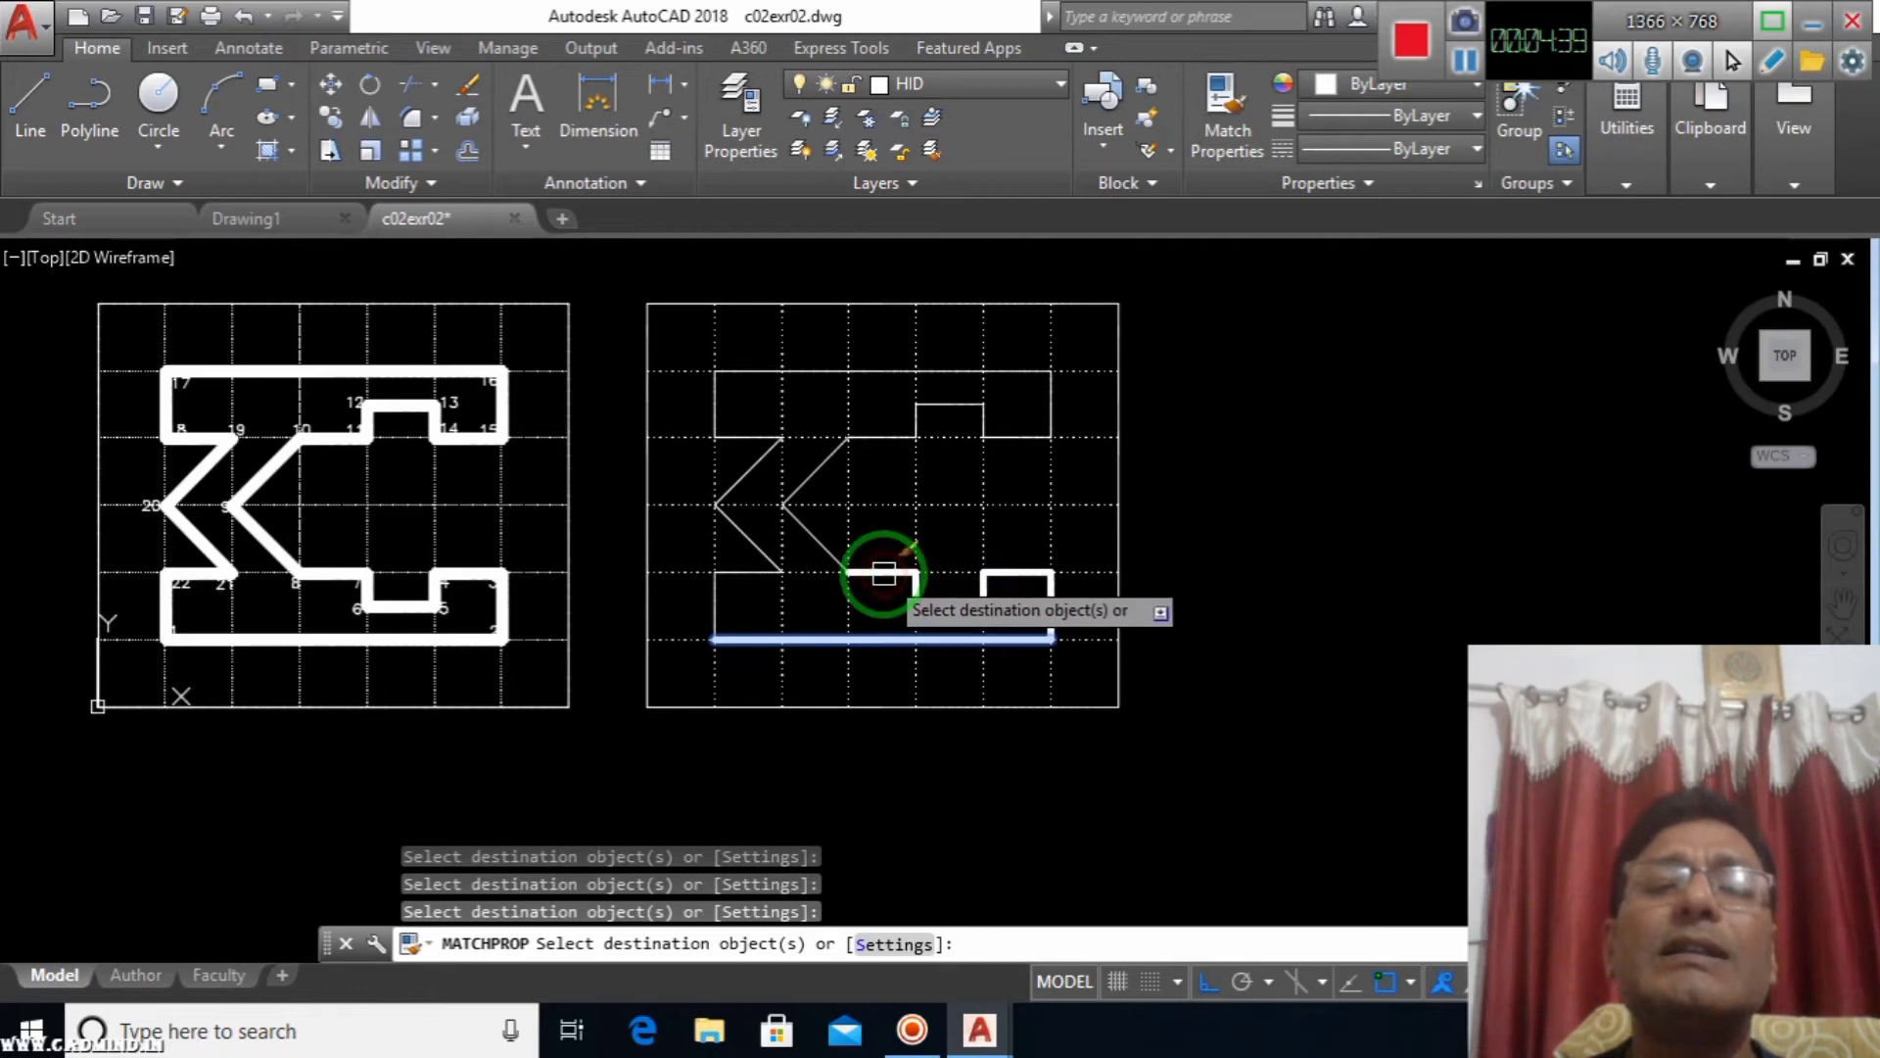
pyautogui.click(883, 574)
pyautogui.click(821, 538)
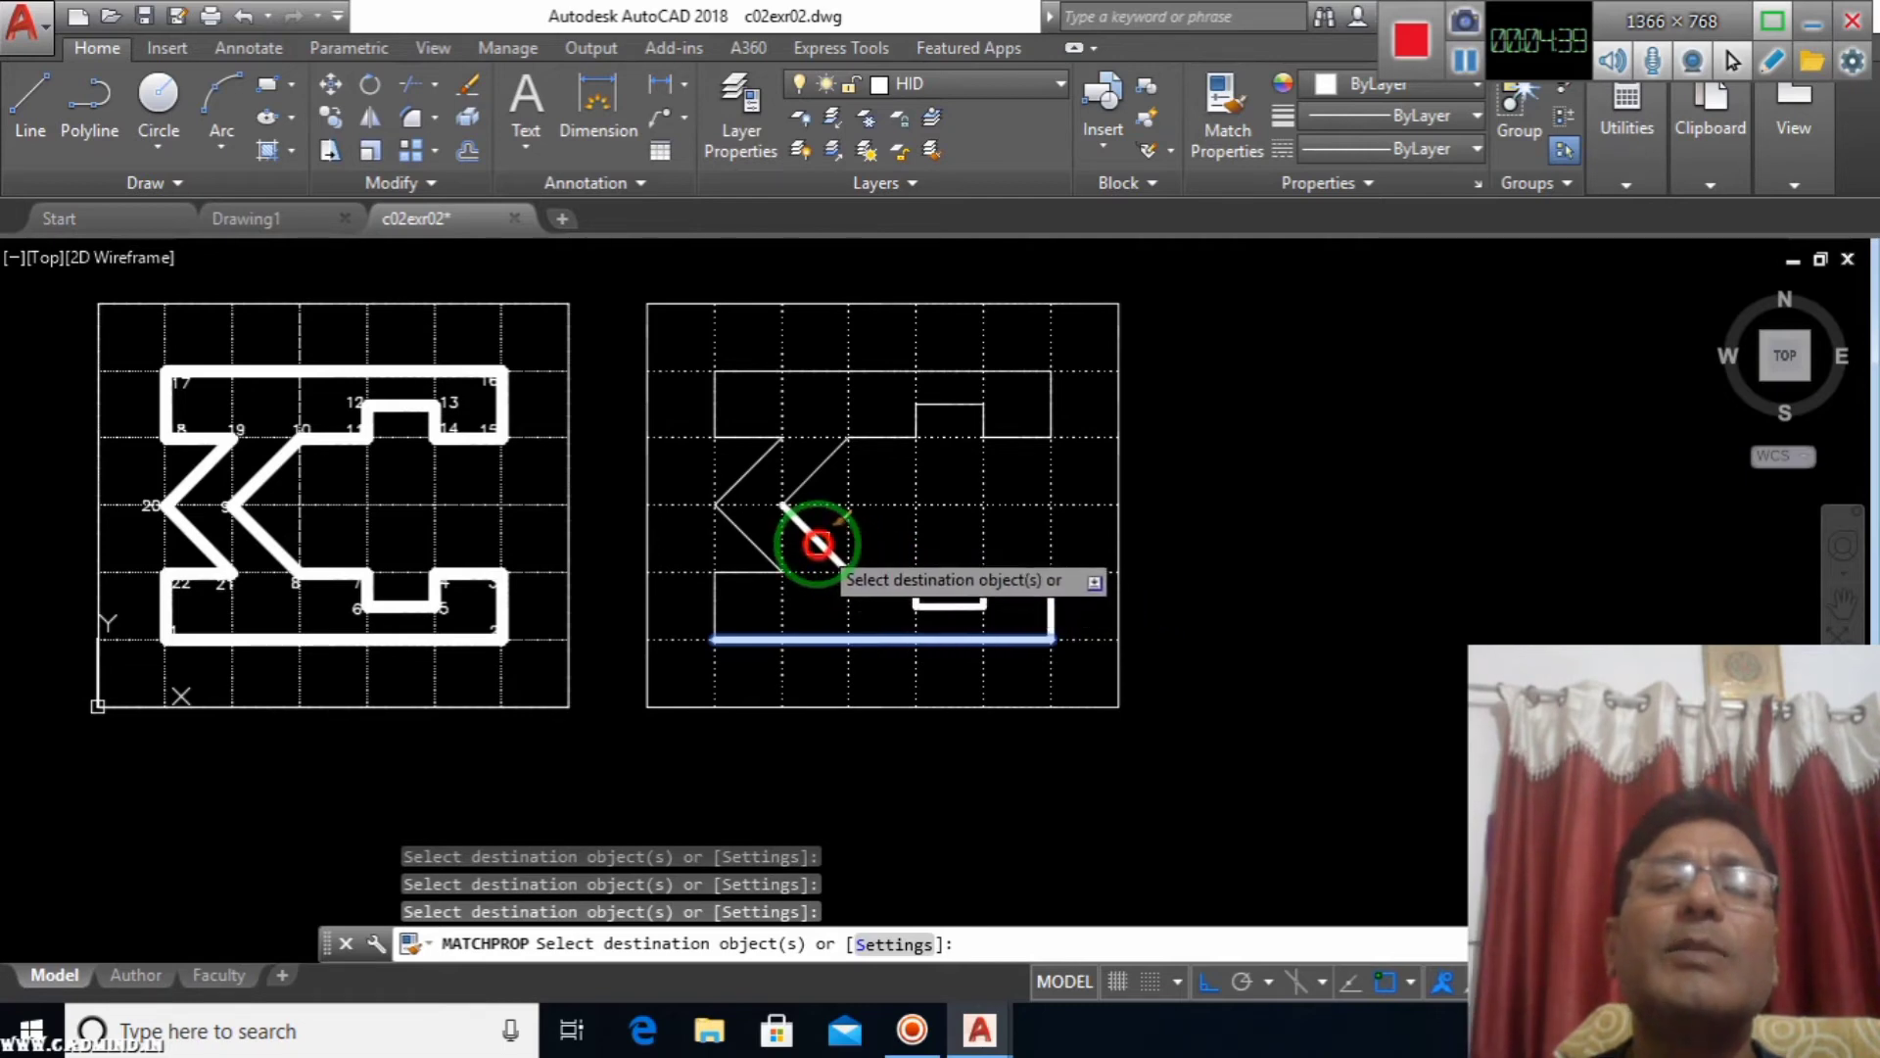
pyautogui.click(815, 482)
pyautogui.click(884, 438)
pyautogui.click(917, 421)
pyautogui.click(962, 411)
# Thicken the right side, top edge, left V diagonals and remaining bottom segments to 0.53 mm.
pyautogui.click(987, 421)
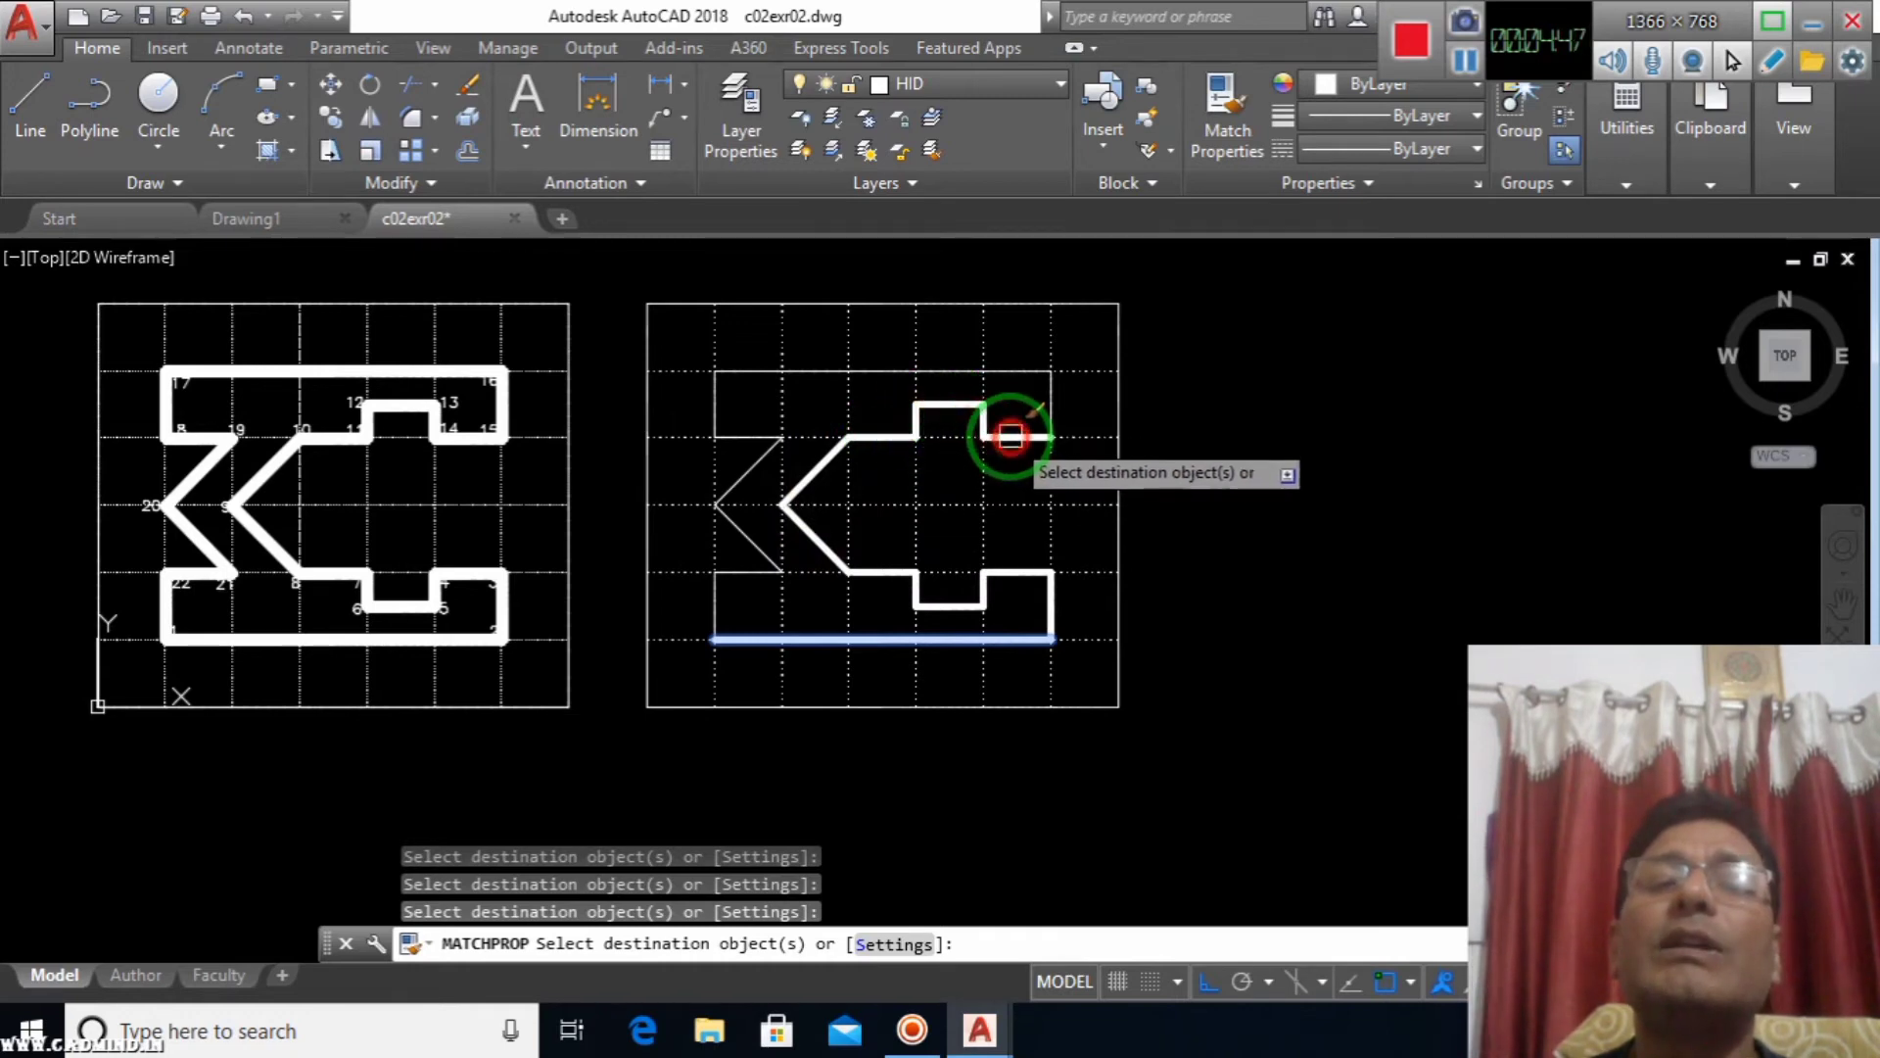
pyautogui.click(1011, 437)
pyautogui.click(1054, 419)
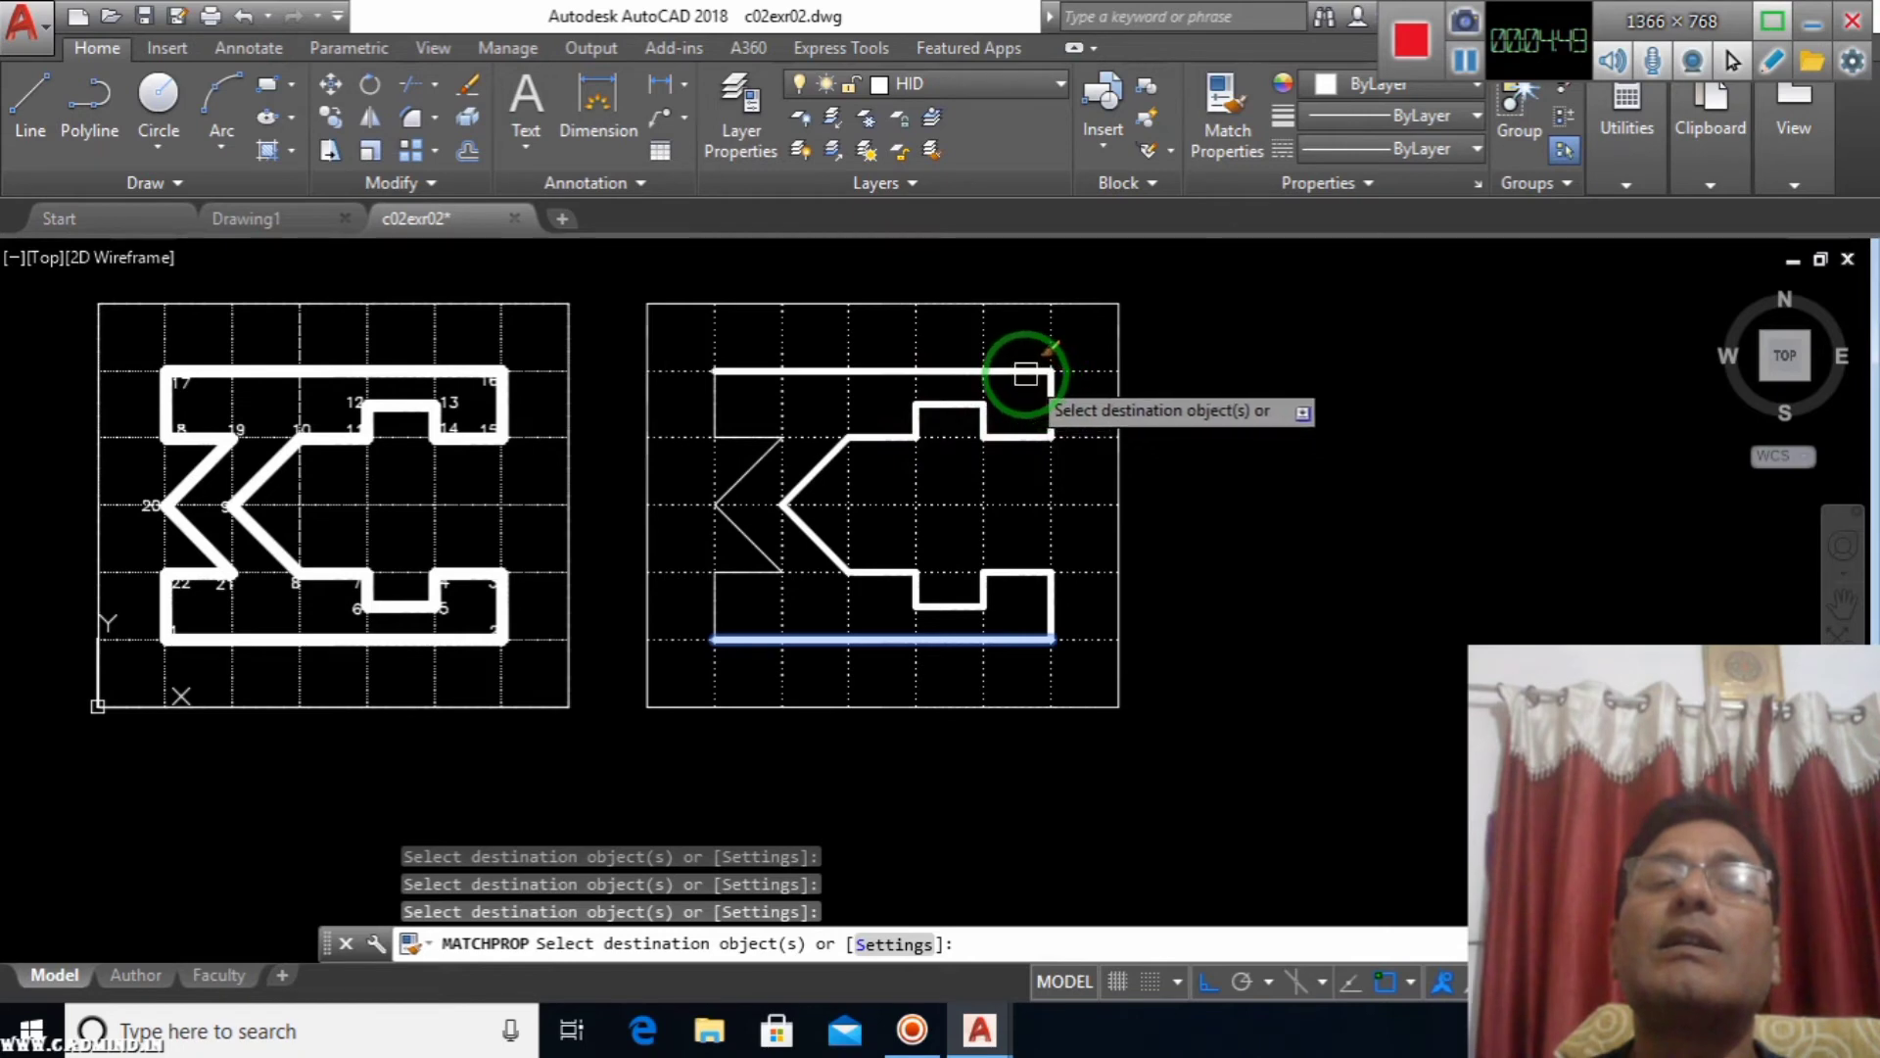
pyautogui.click(1025, 374)
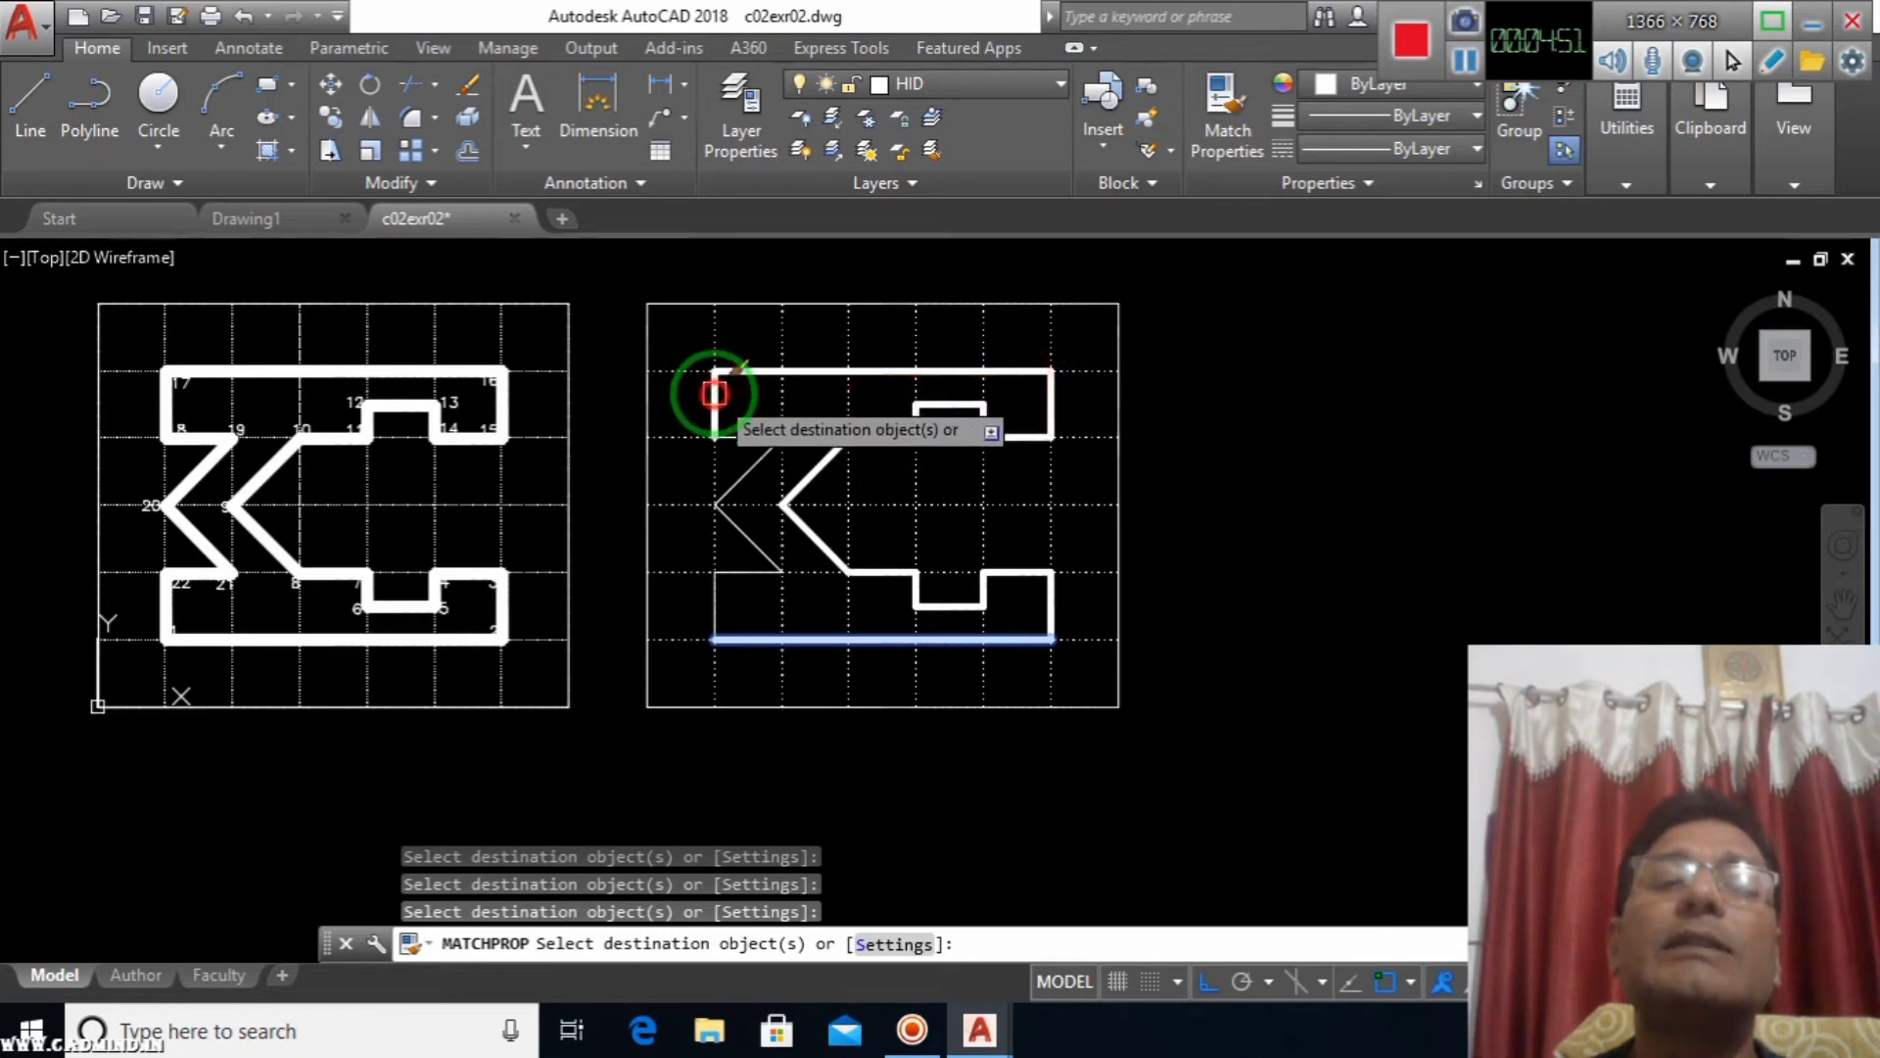
pyautogui.click(707, 392)
pyautogui.click(738, 439)
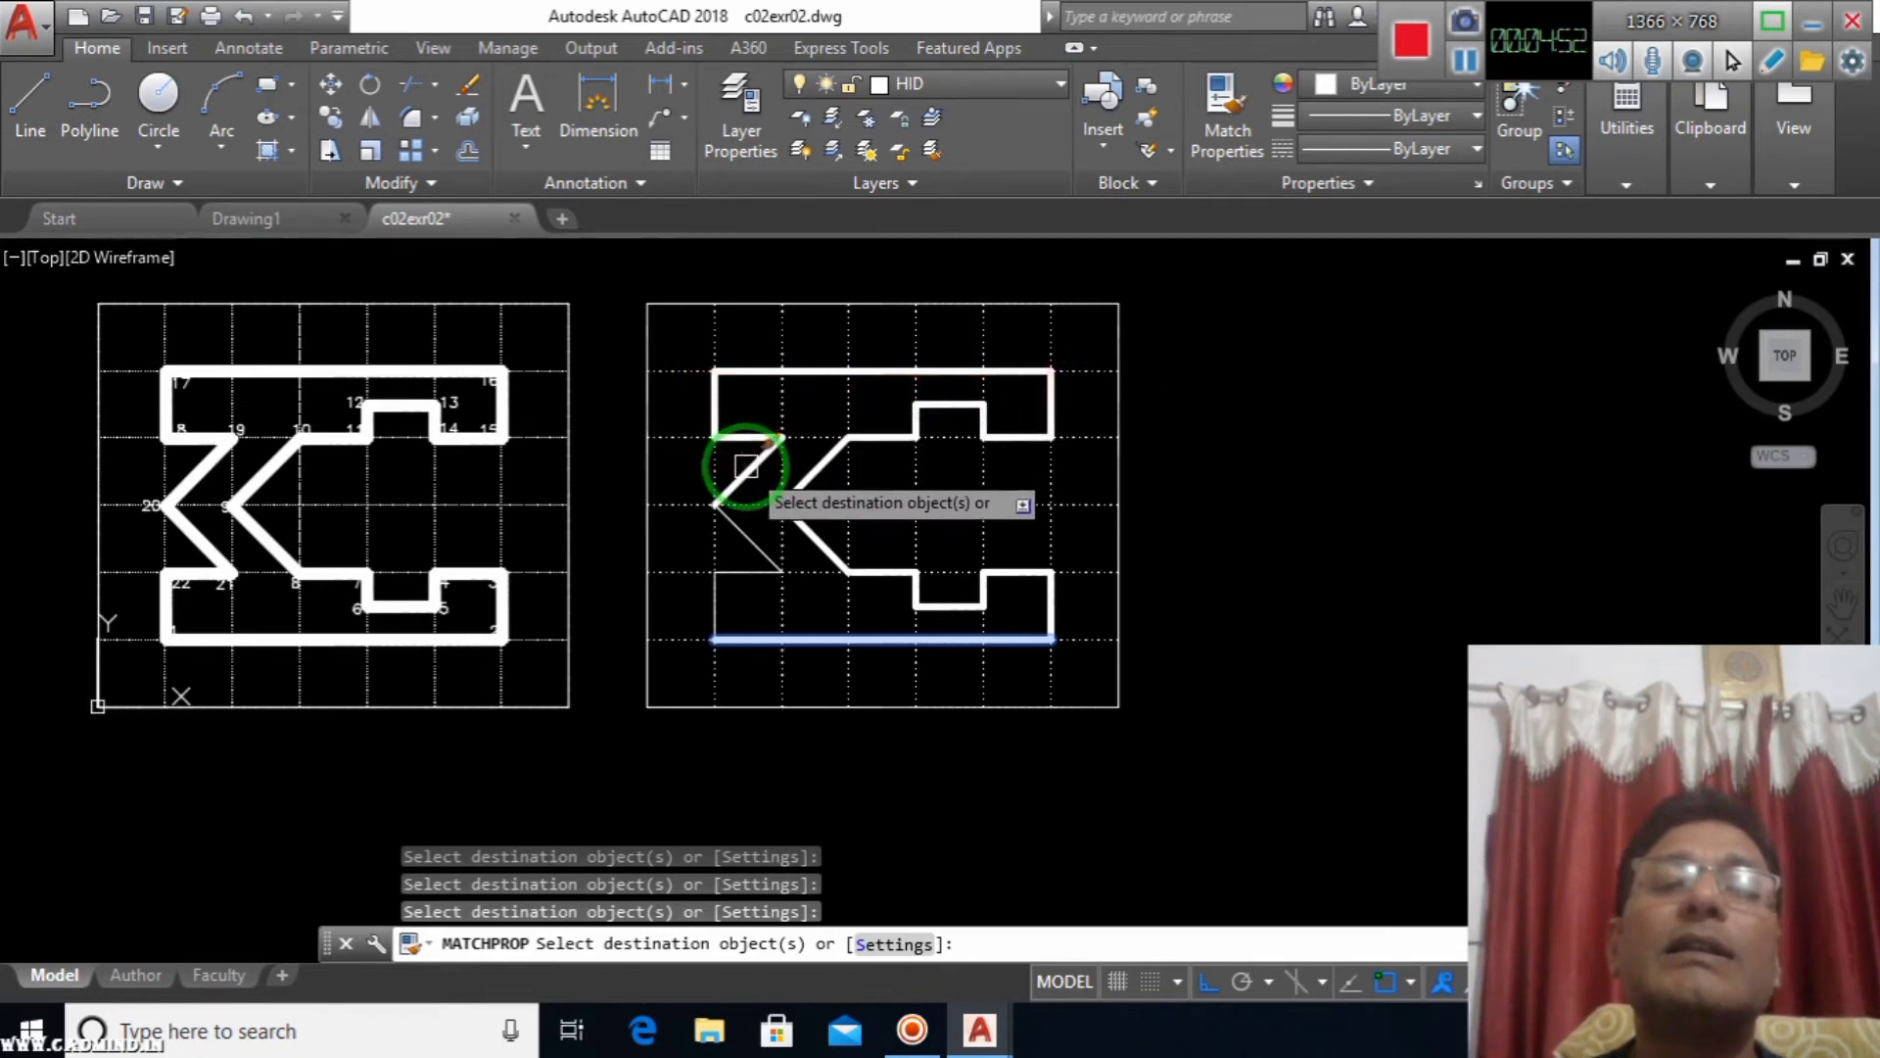
pyautogui.click(741, 492)
pyautogui.click(742, 532)
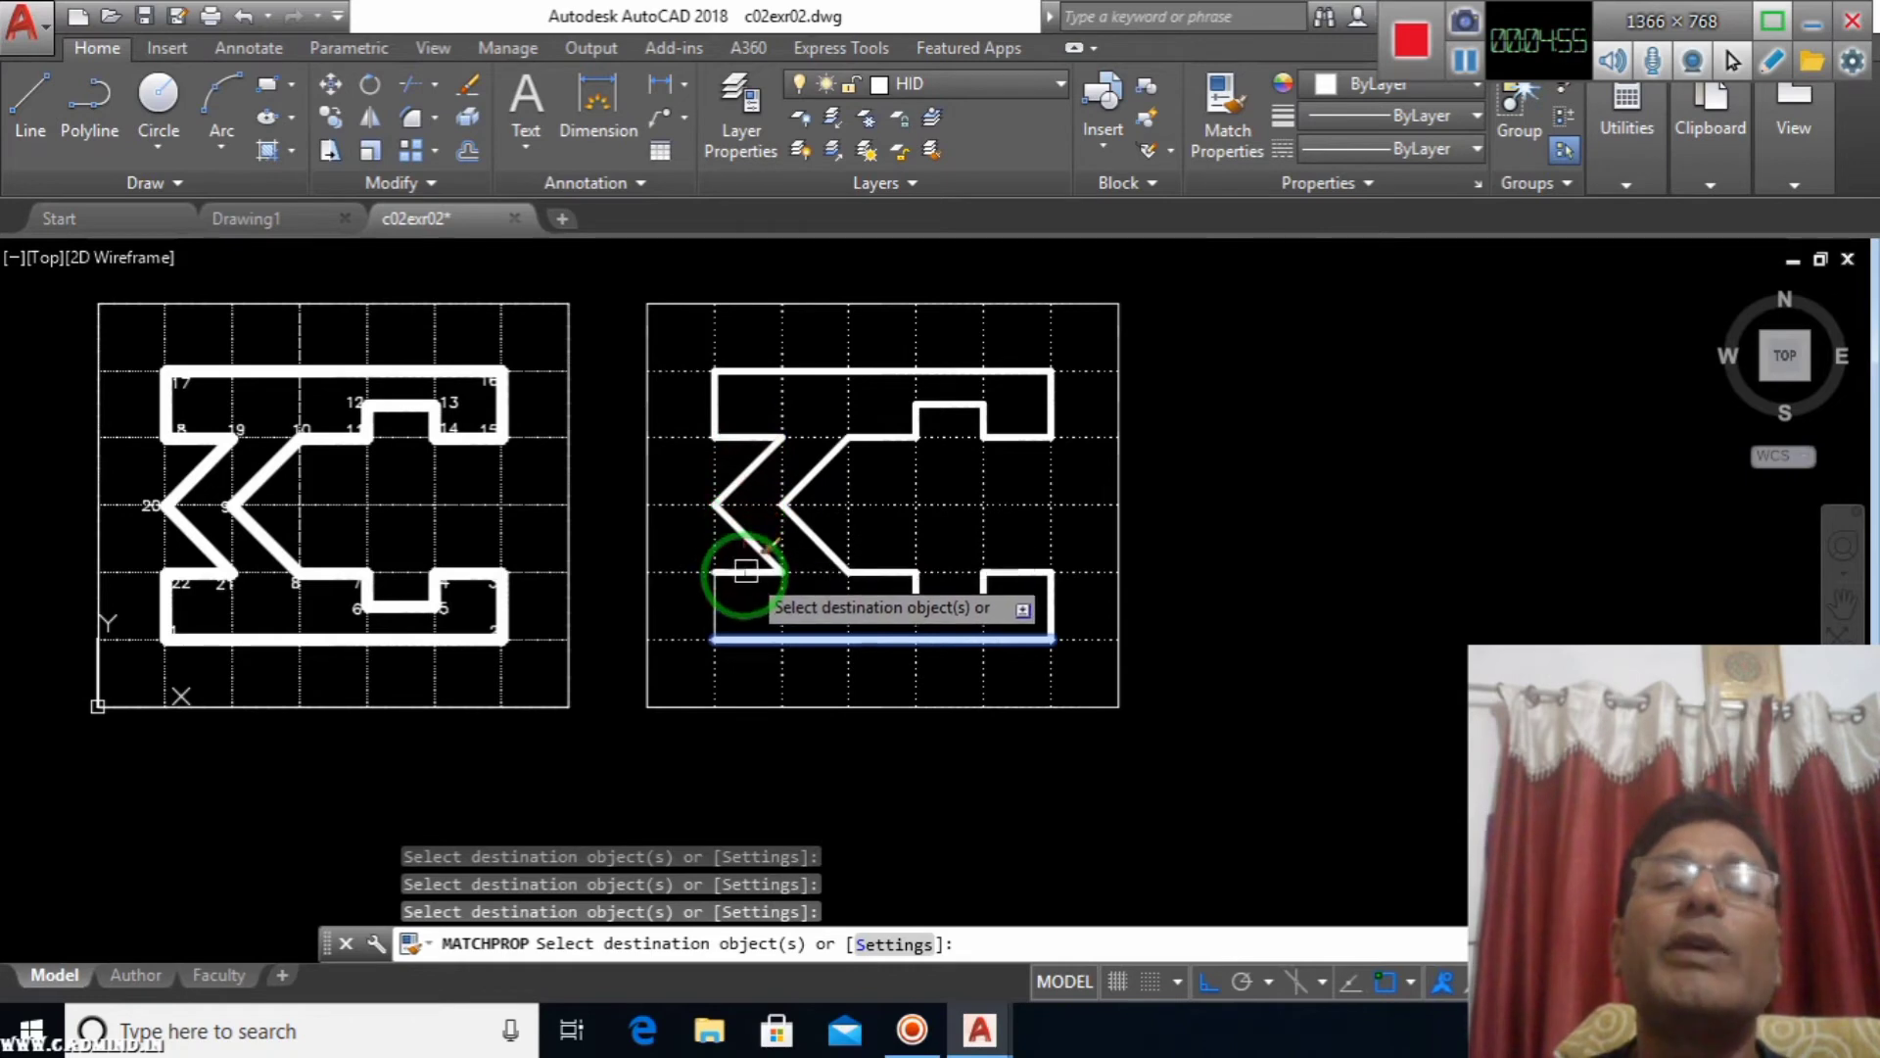
pyautogui.click(744, 576)
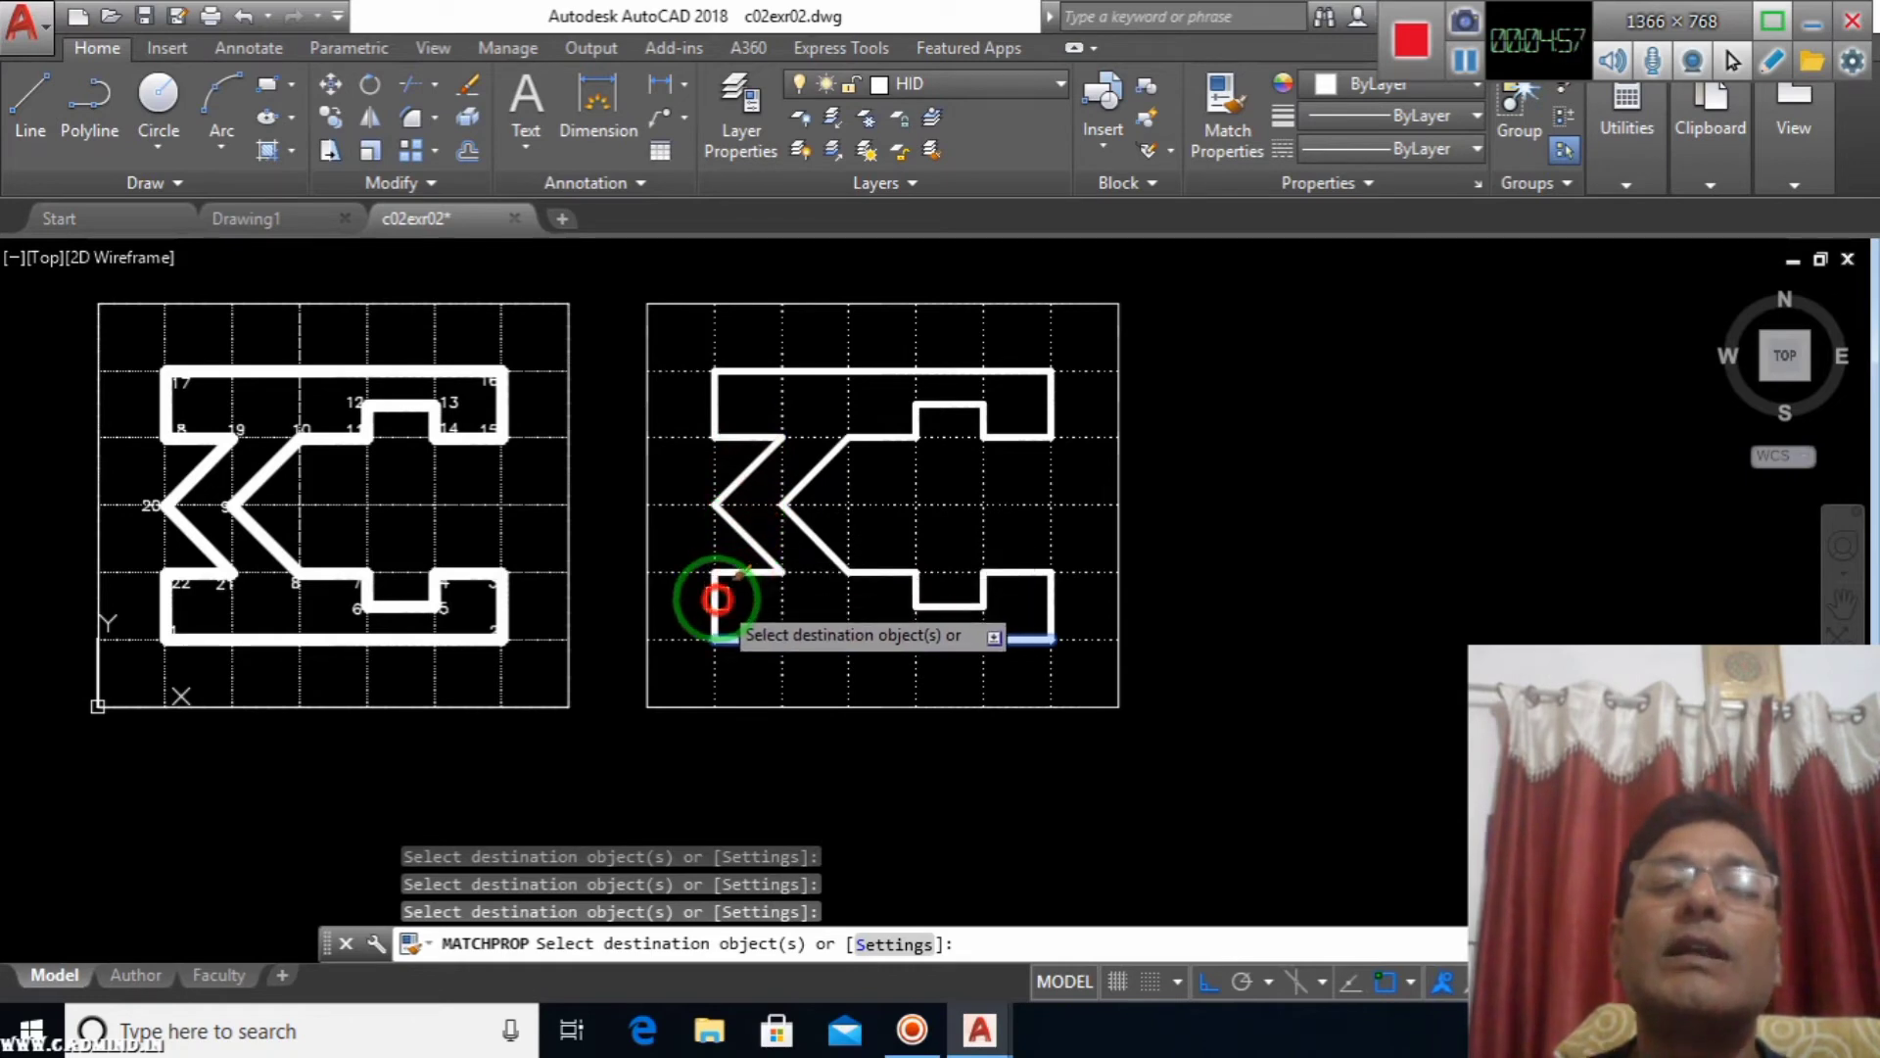
pyautogui.click(717, 599)
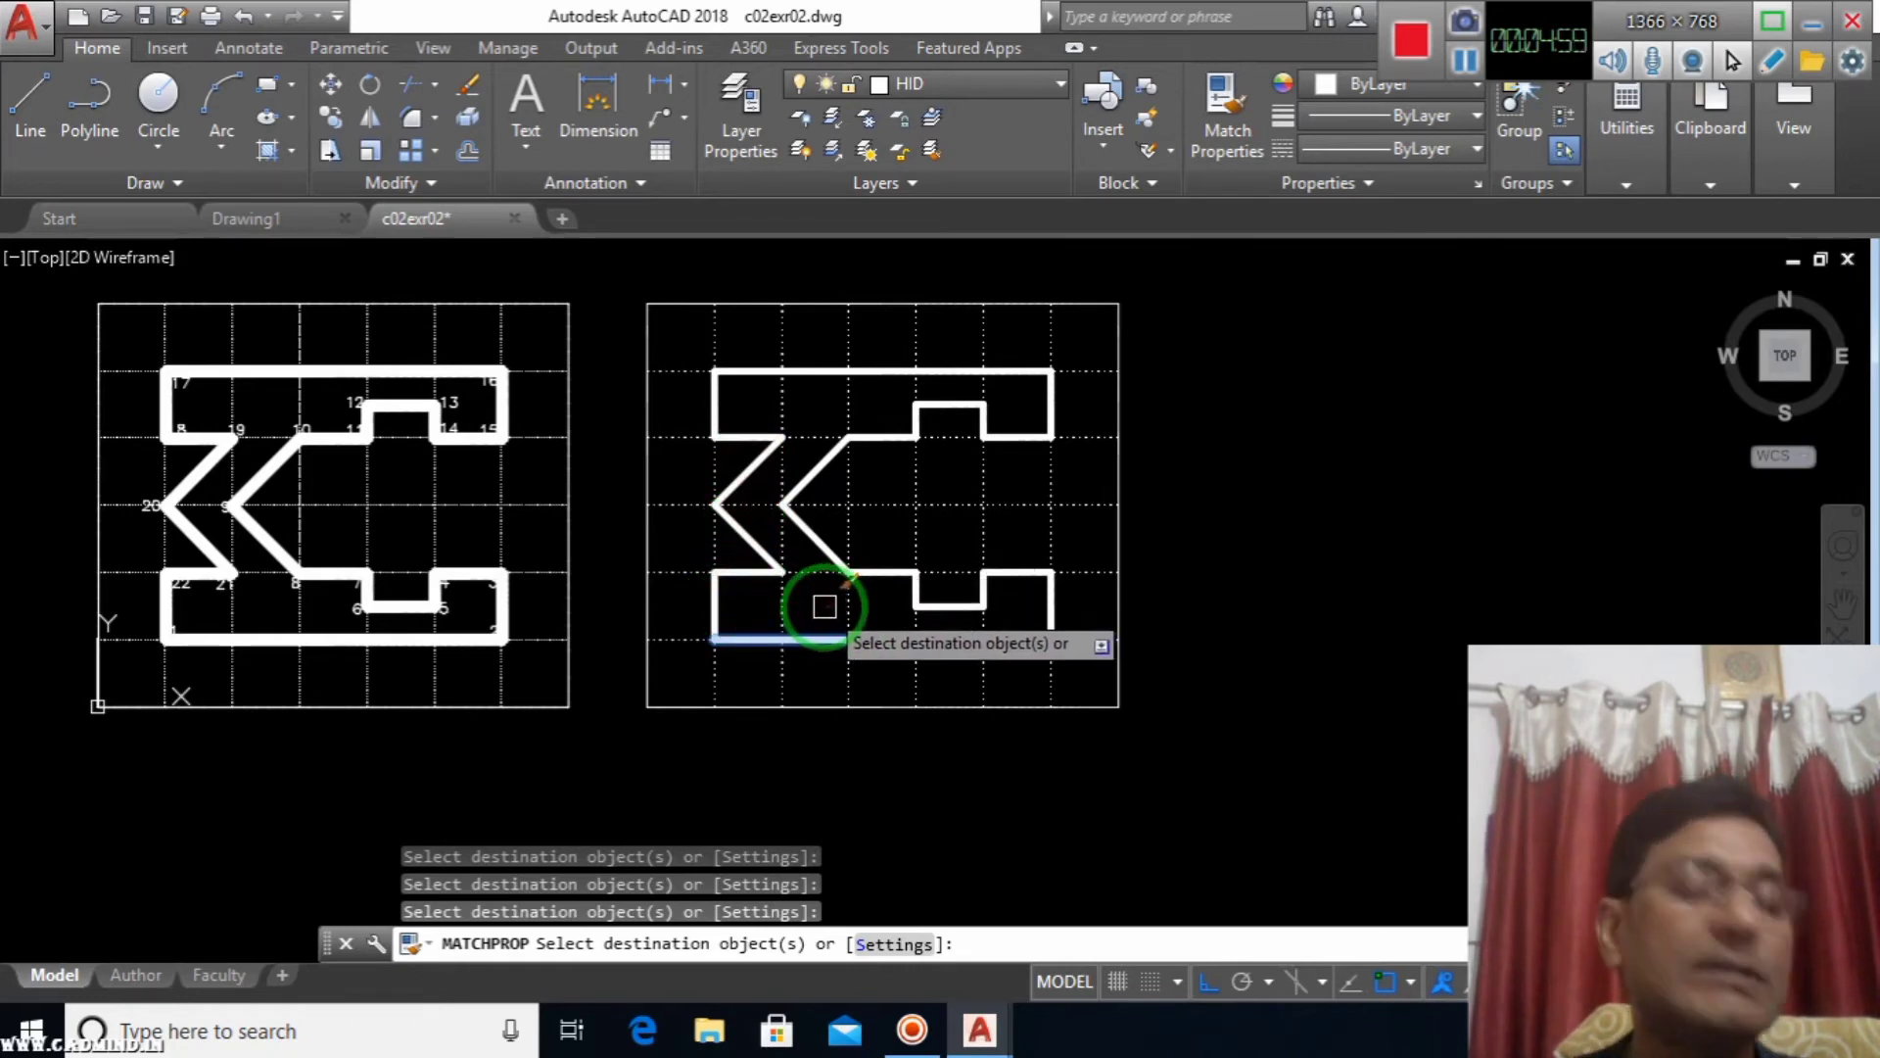
pyautogui.click(825, 610)
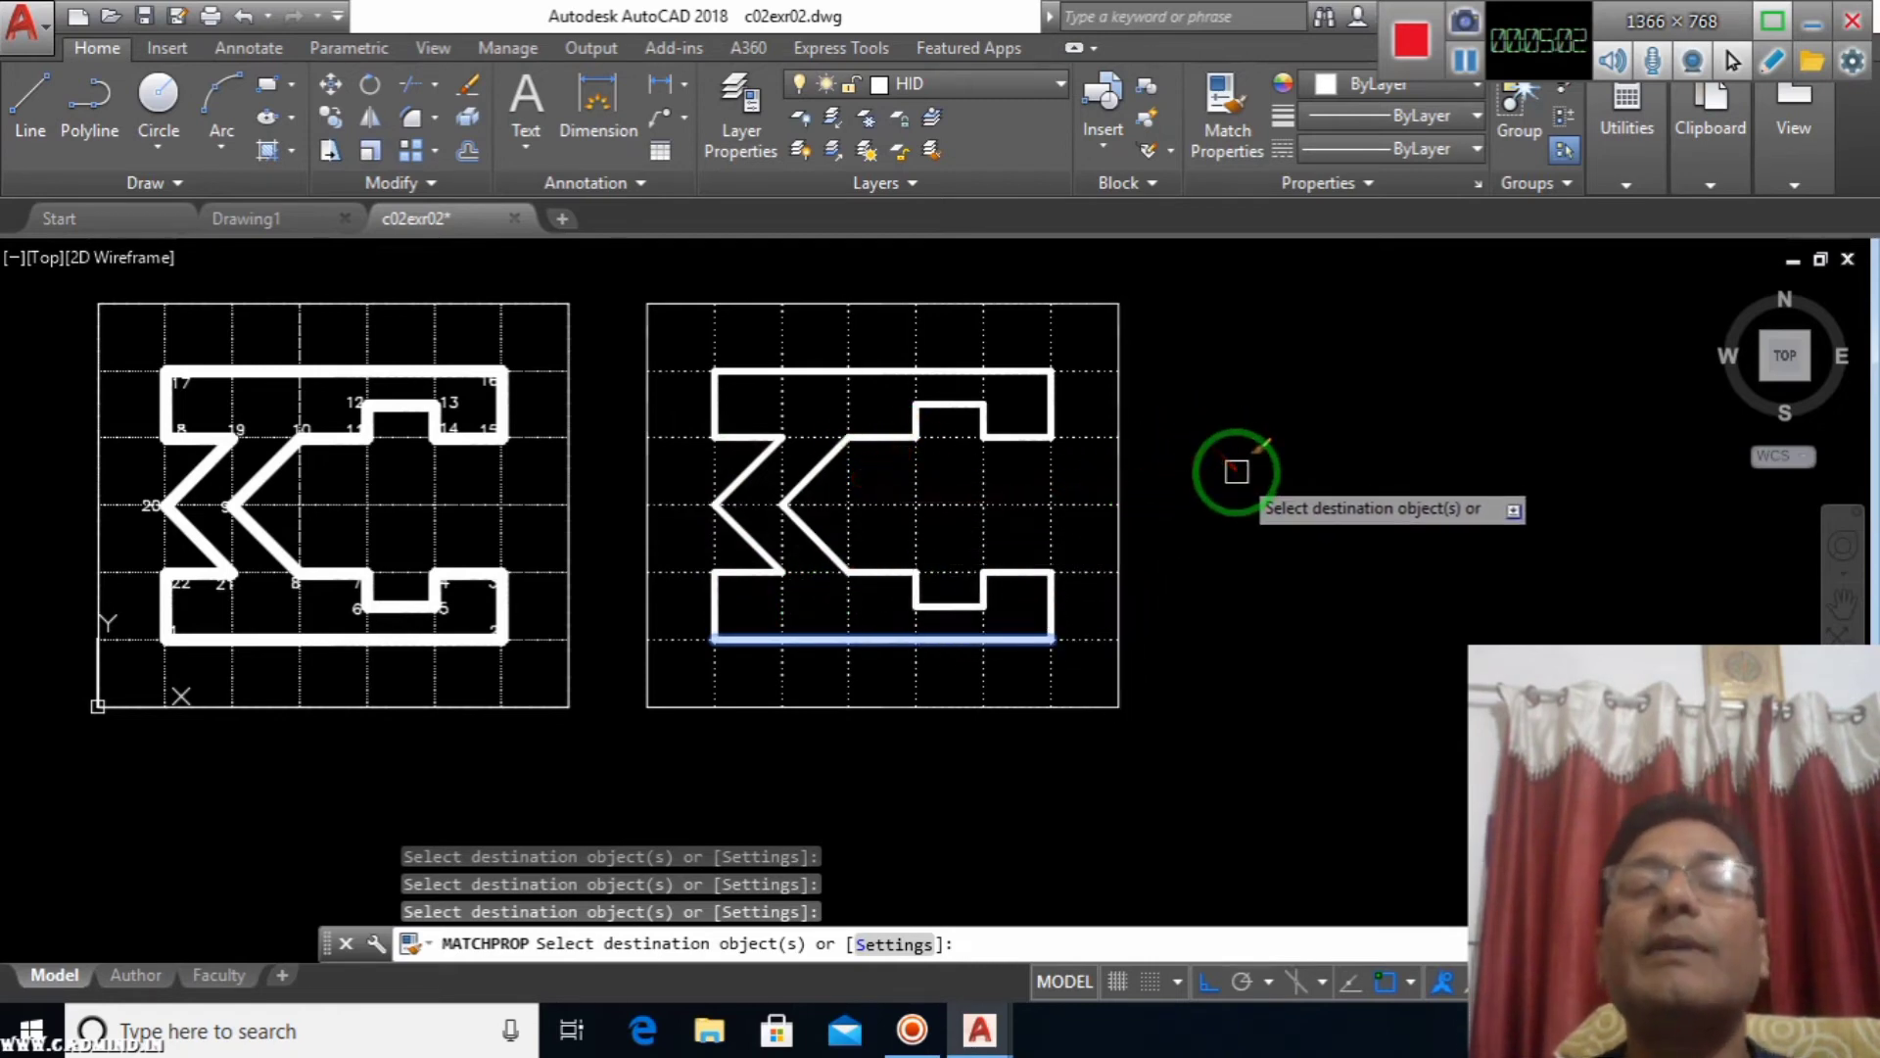
pyautogui.press('Escape')
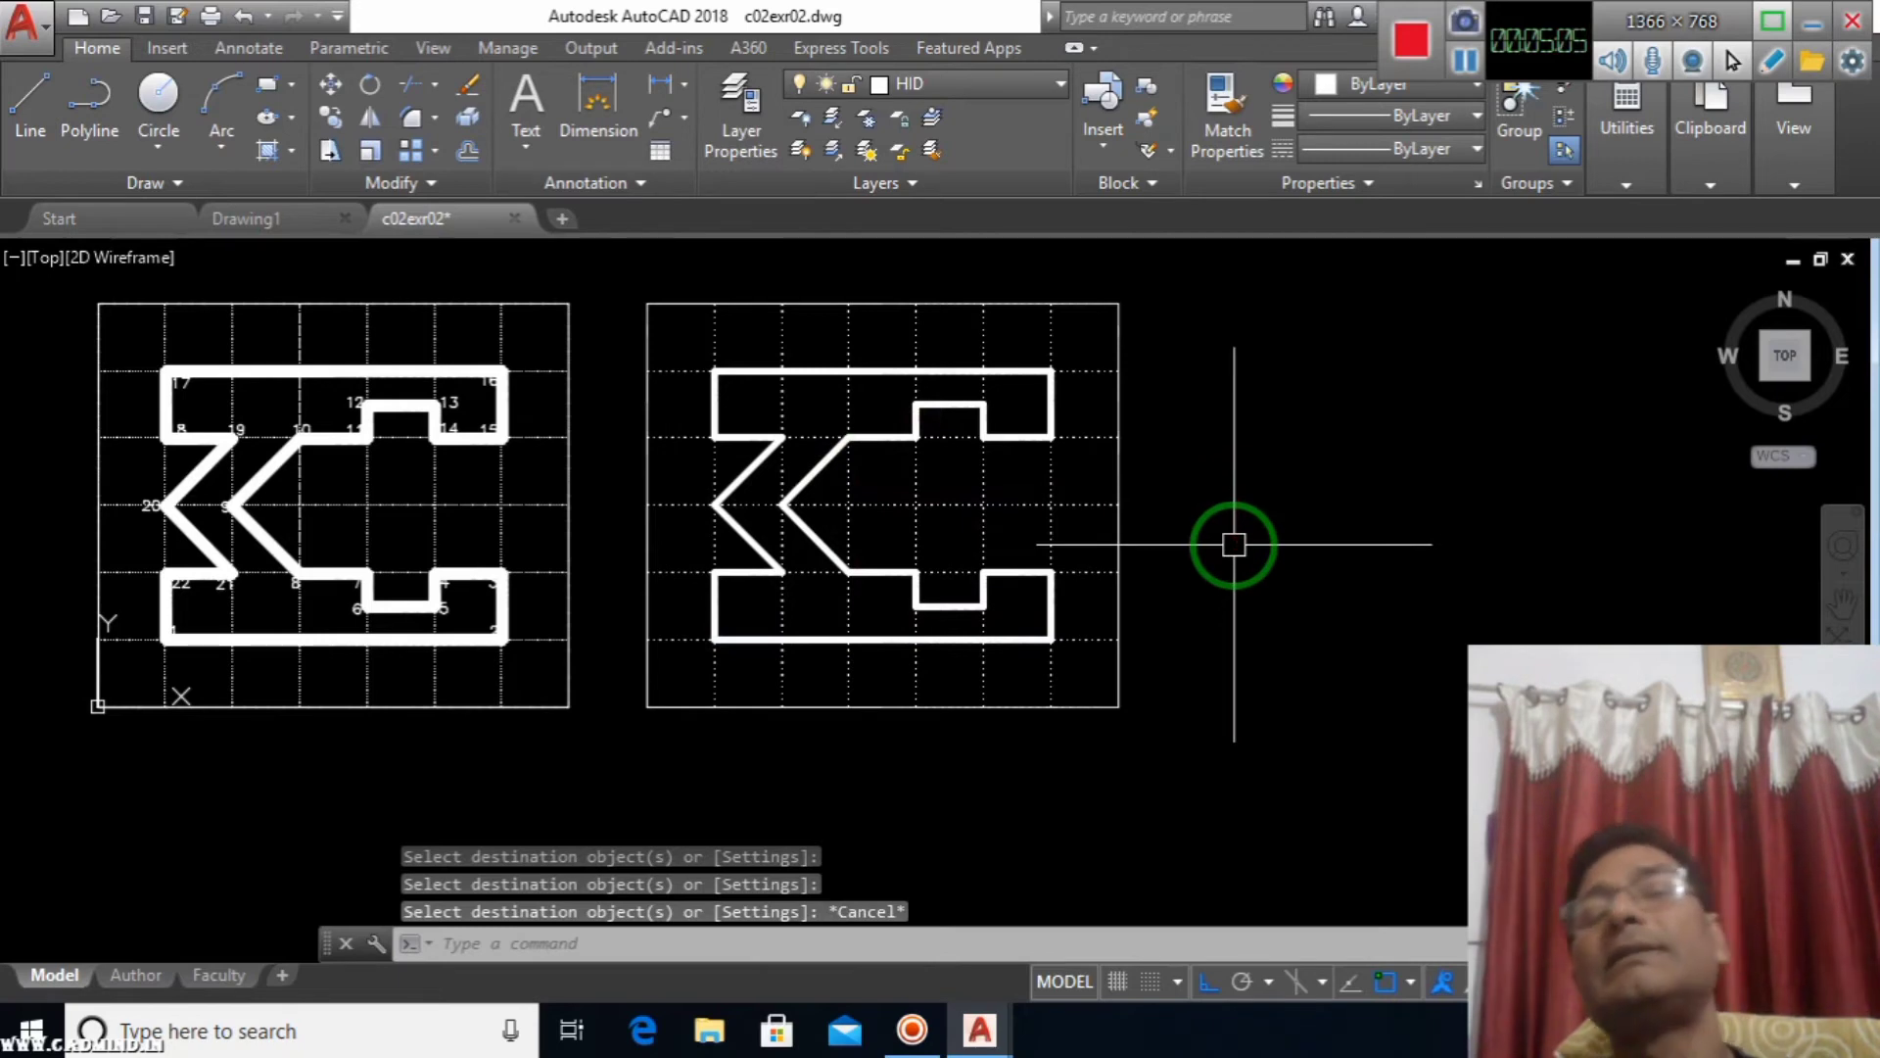
pyautogui.scroll(-2, 1234, 545)
pyautogui.scroll(2, 1146, 536)
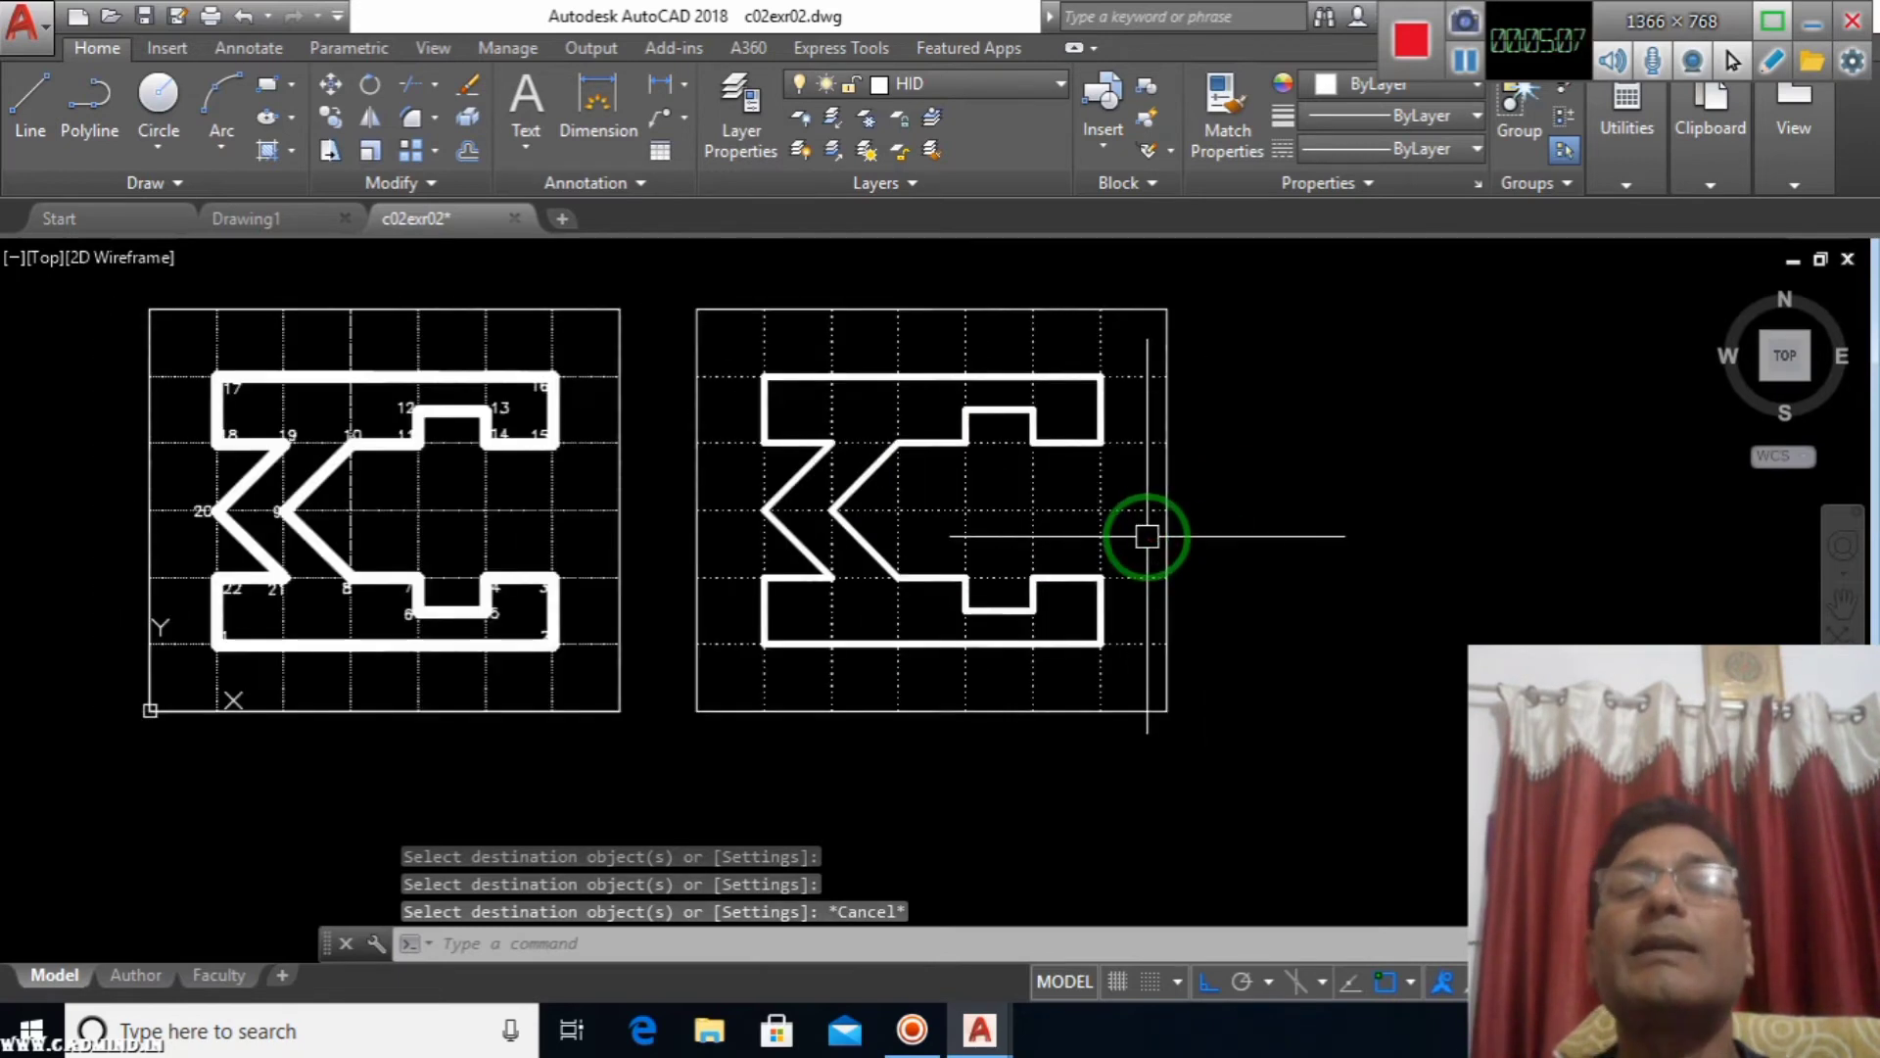
pyautogui.scroll(-2, 1293, 529)
pyautogui.scroll(2, 1219, 537)
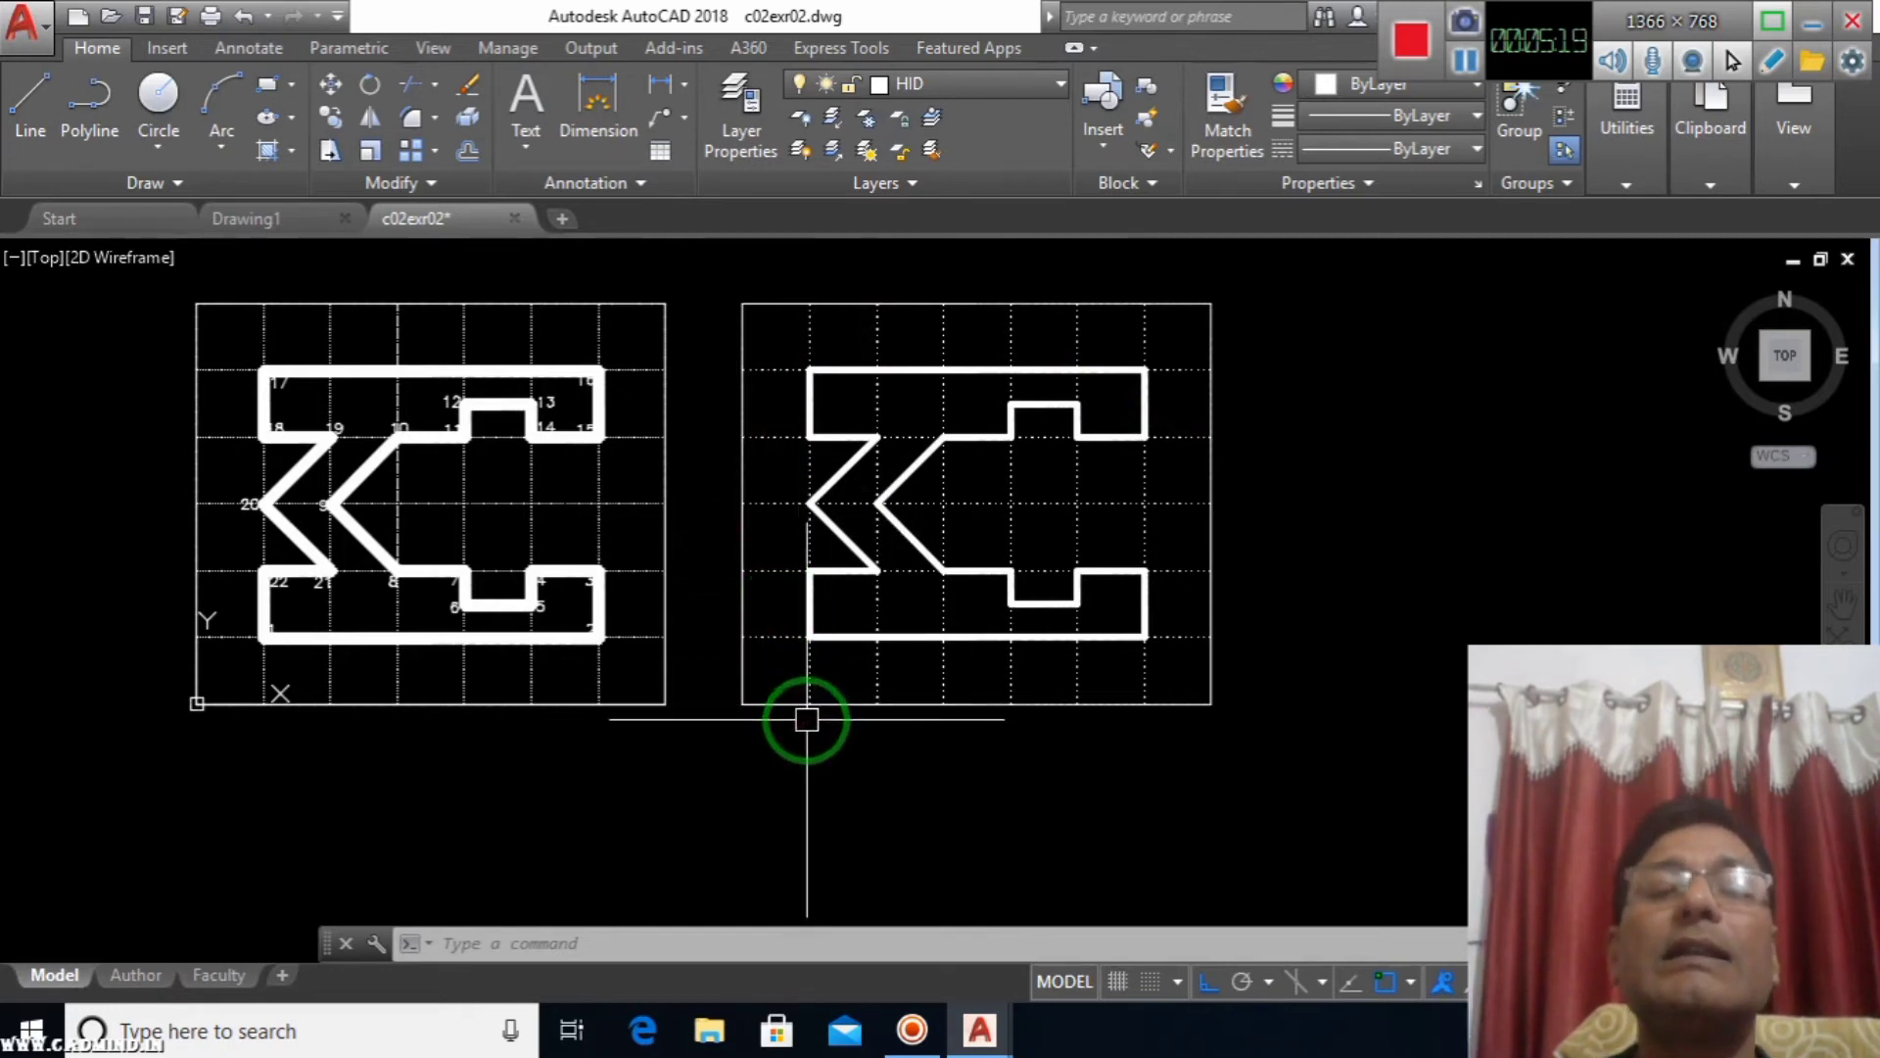
pyautogui.scroll(2, 807, 720)
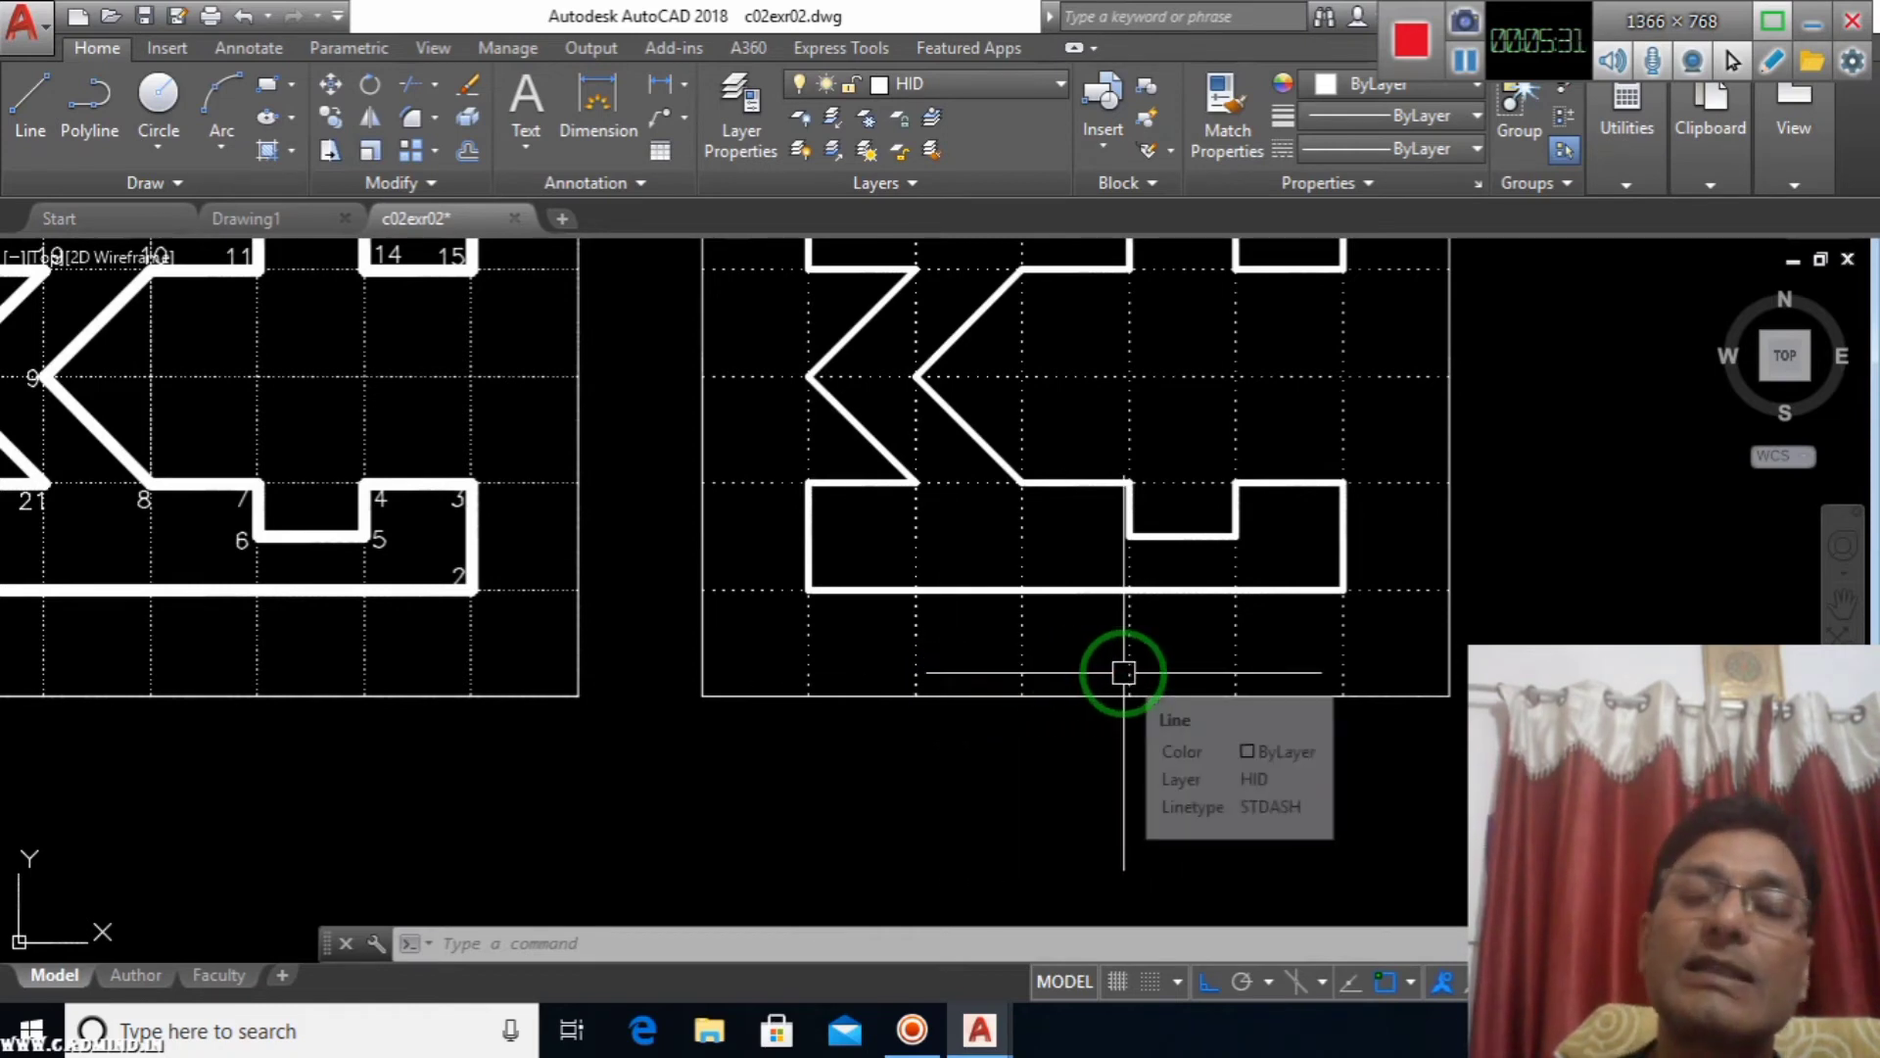
pyautogui.scroll(-2, 950, 593)
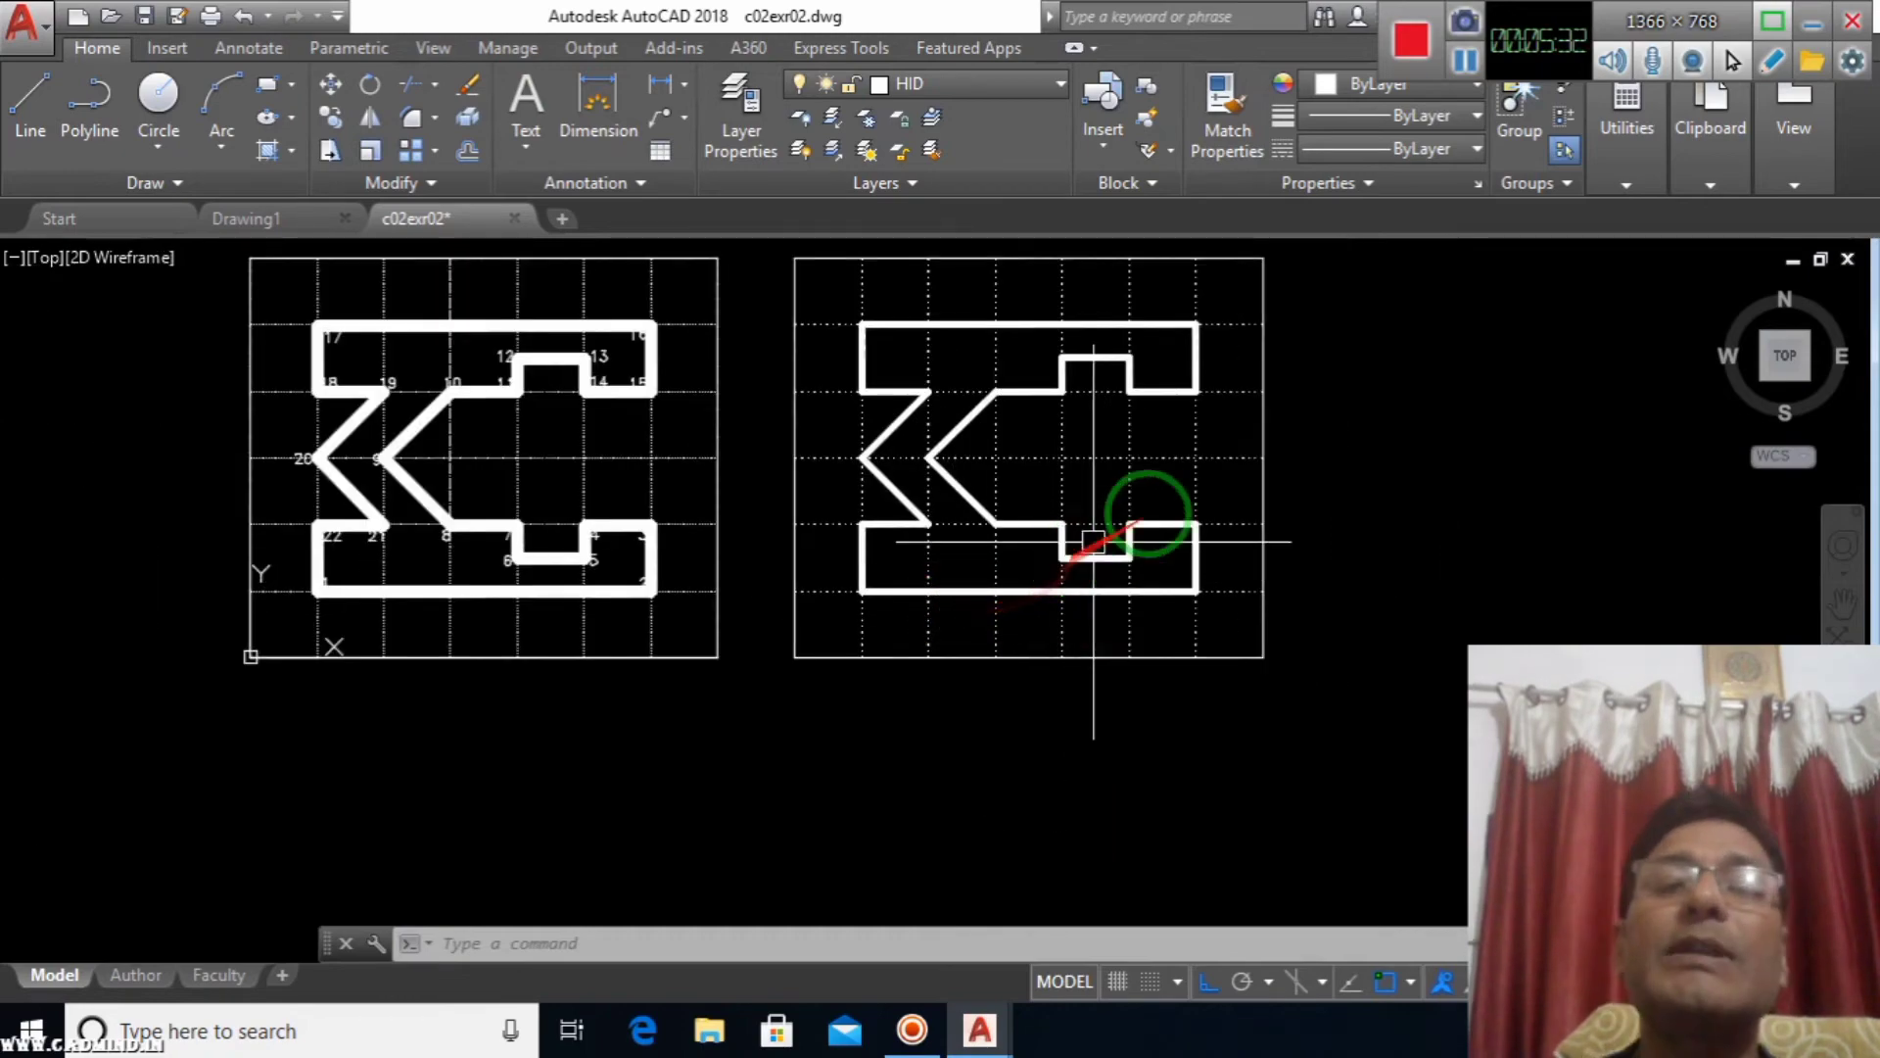
pyautogui.middleClick(1339, 453)
pyautogui.middleClick(1339, 453)
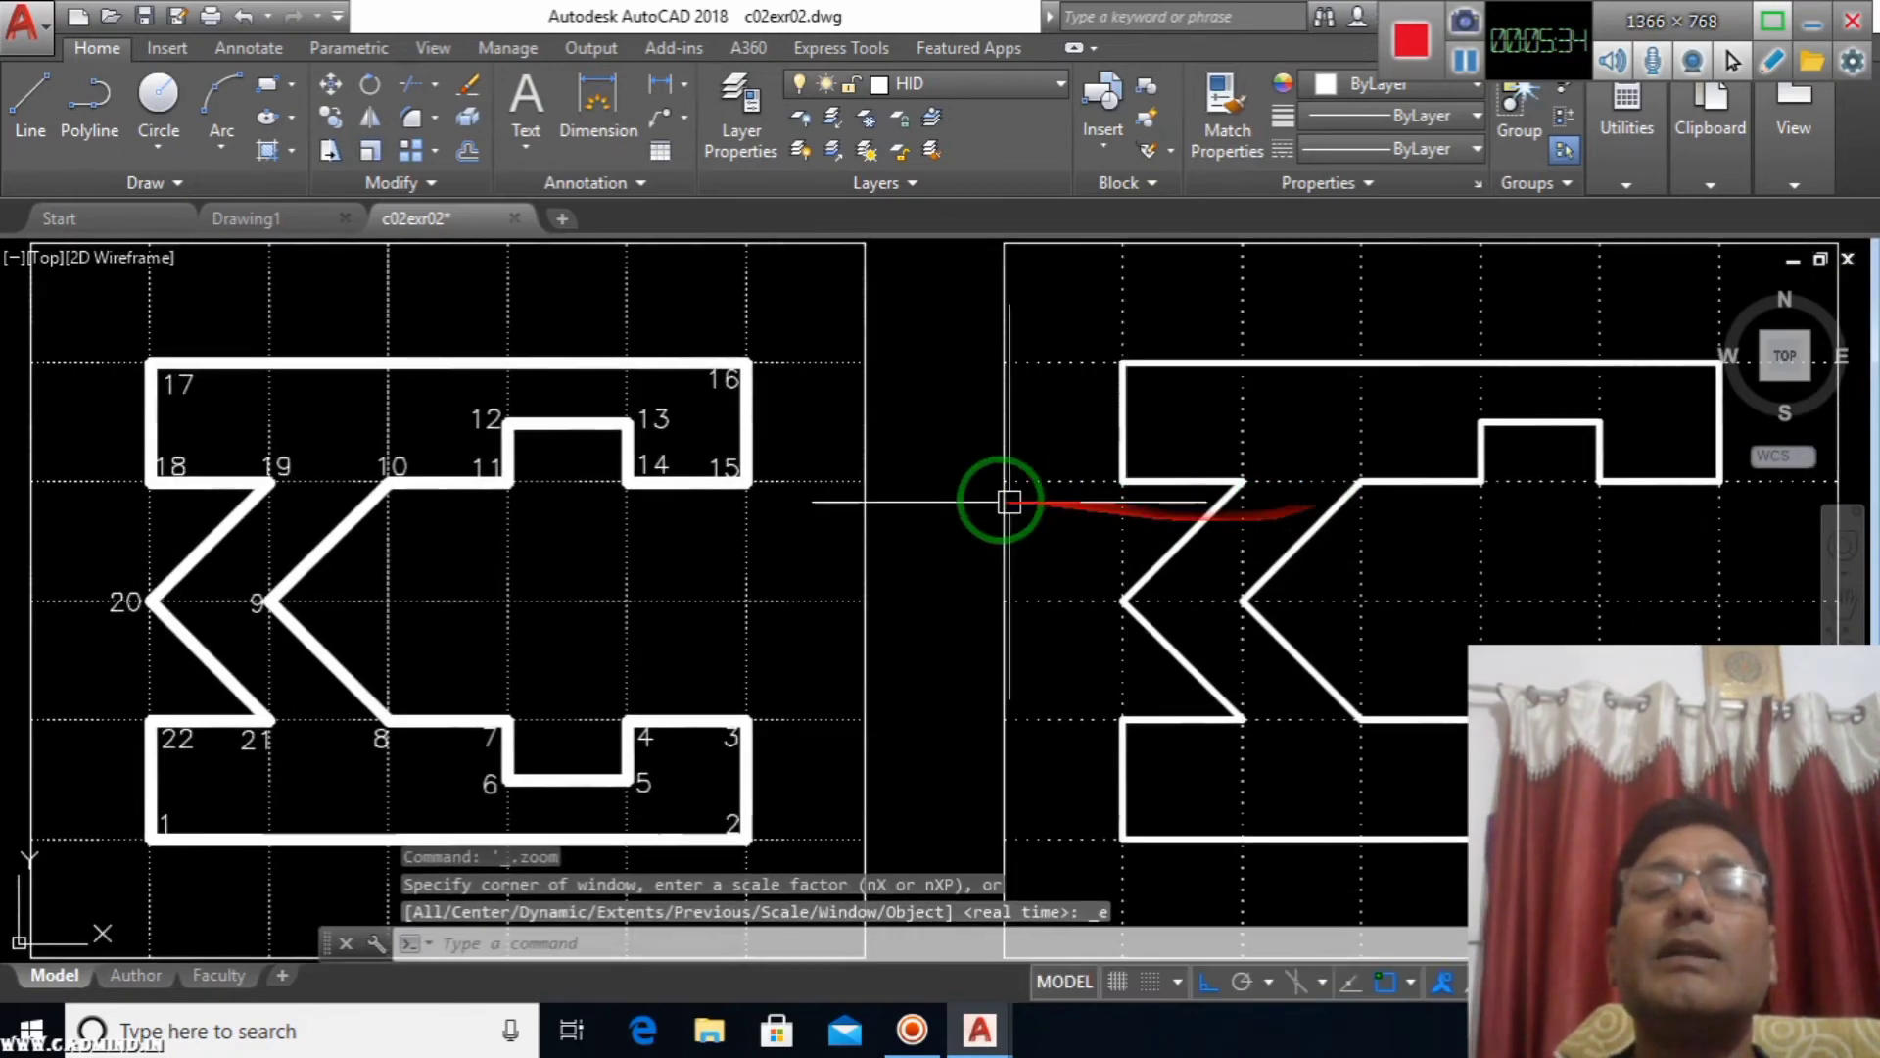
pyautogui.scroll(-4, 915, 496)
pyautogui.scroll(1, 1117, 544)
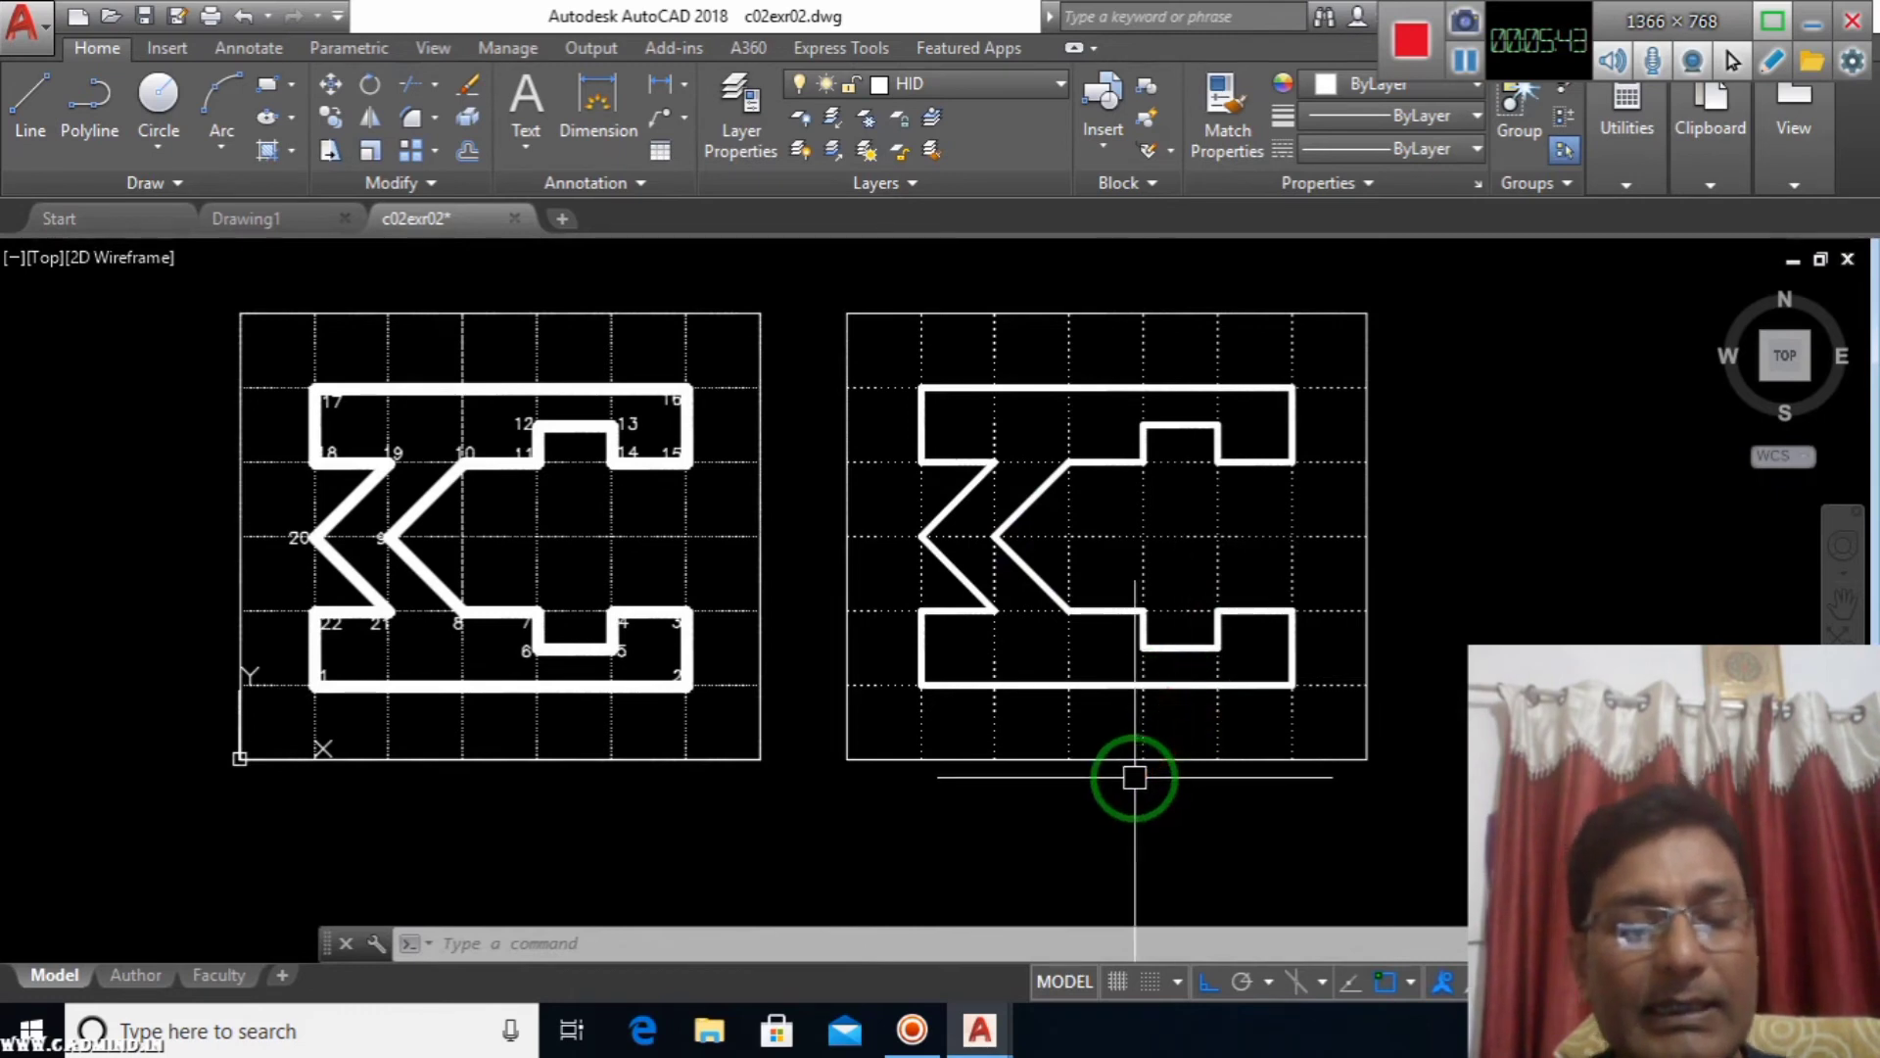
# Place a 4.20 linear dimension below the frame's bottom edge, keeping its text unchanged.
pyautogui.write('dli')
pyautogui.press('Return')
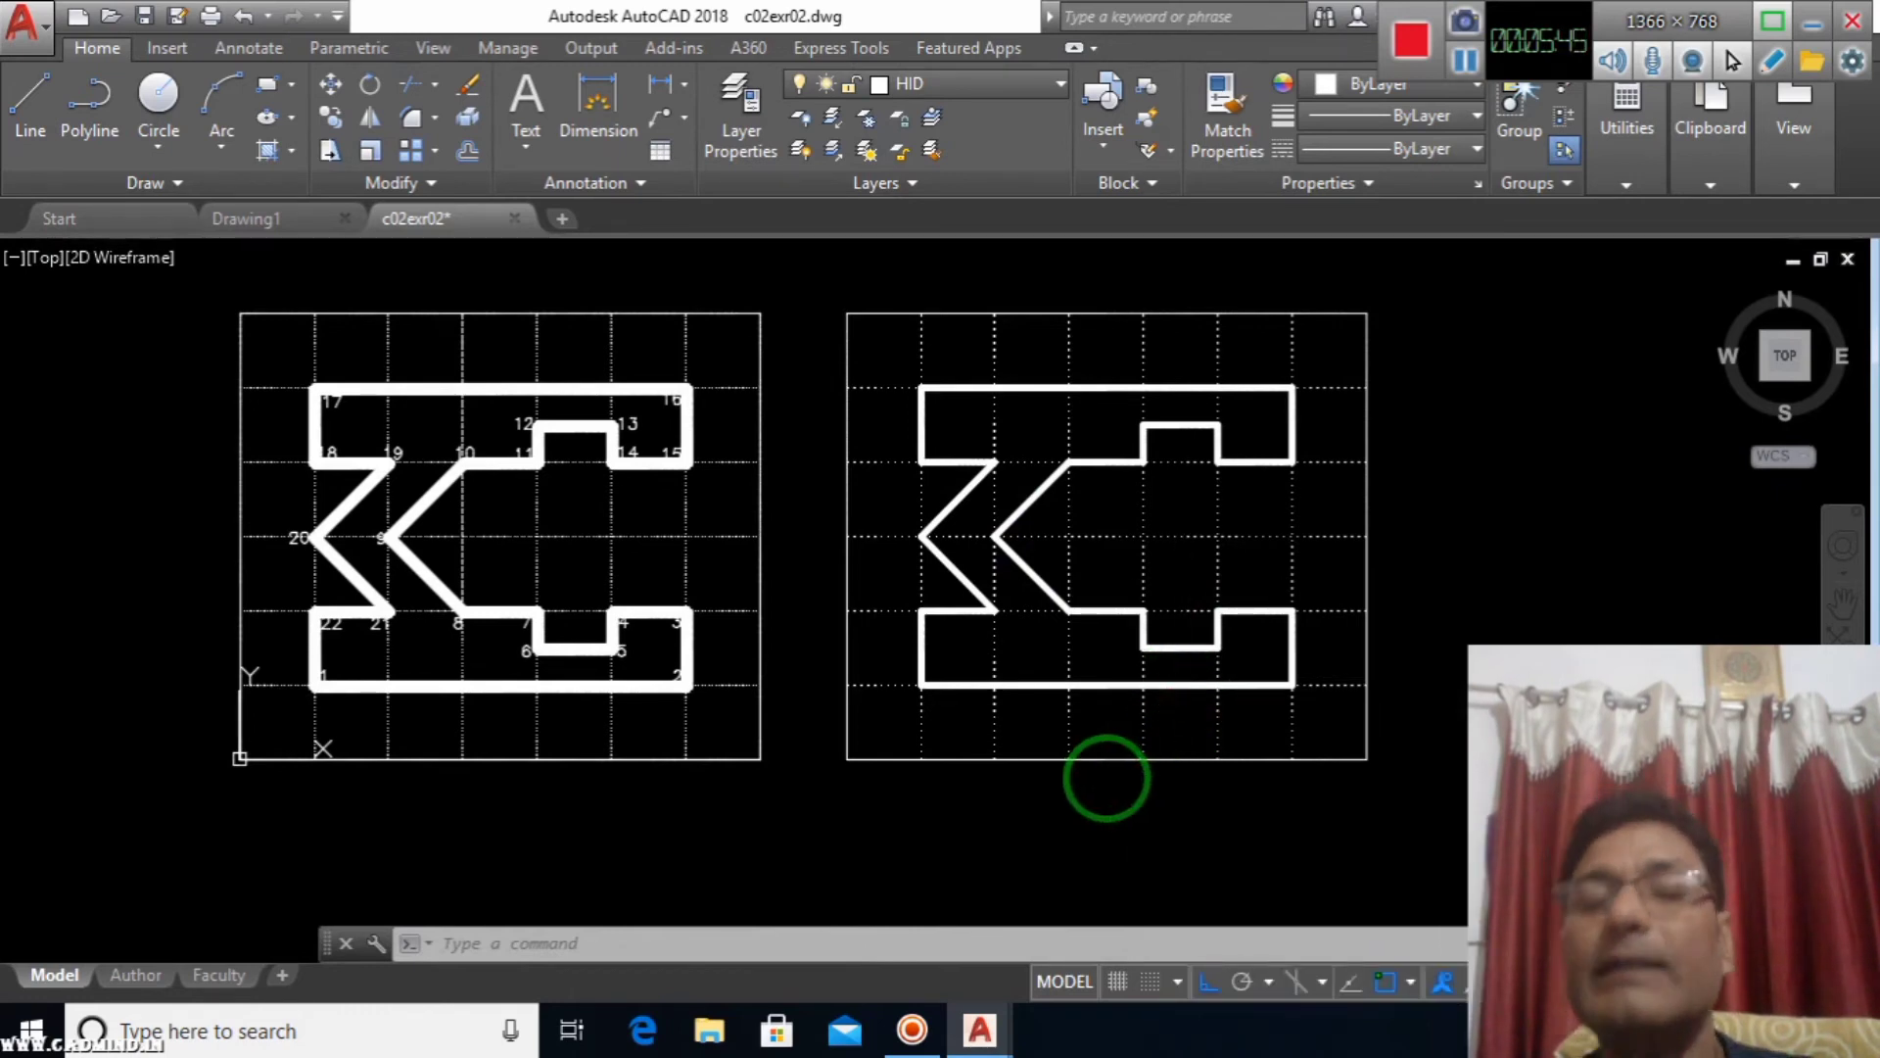
pyautogui.click(848, 759)
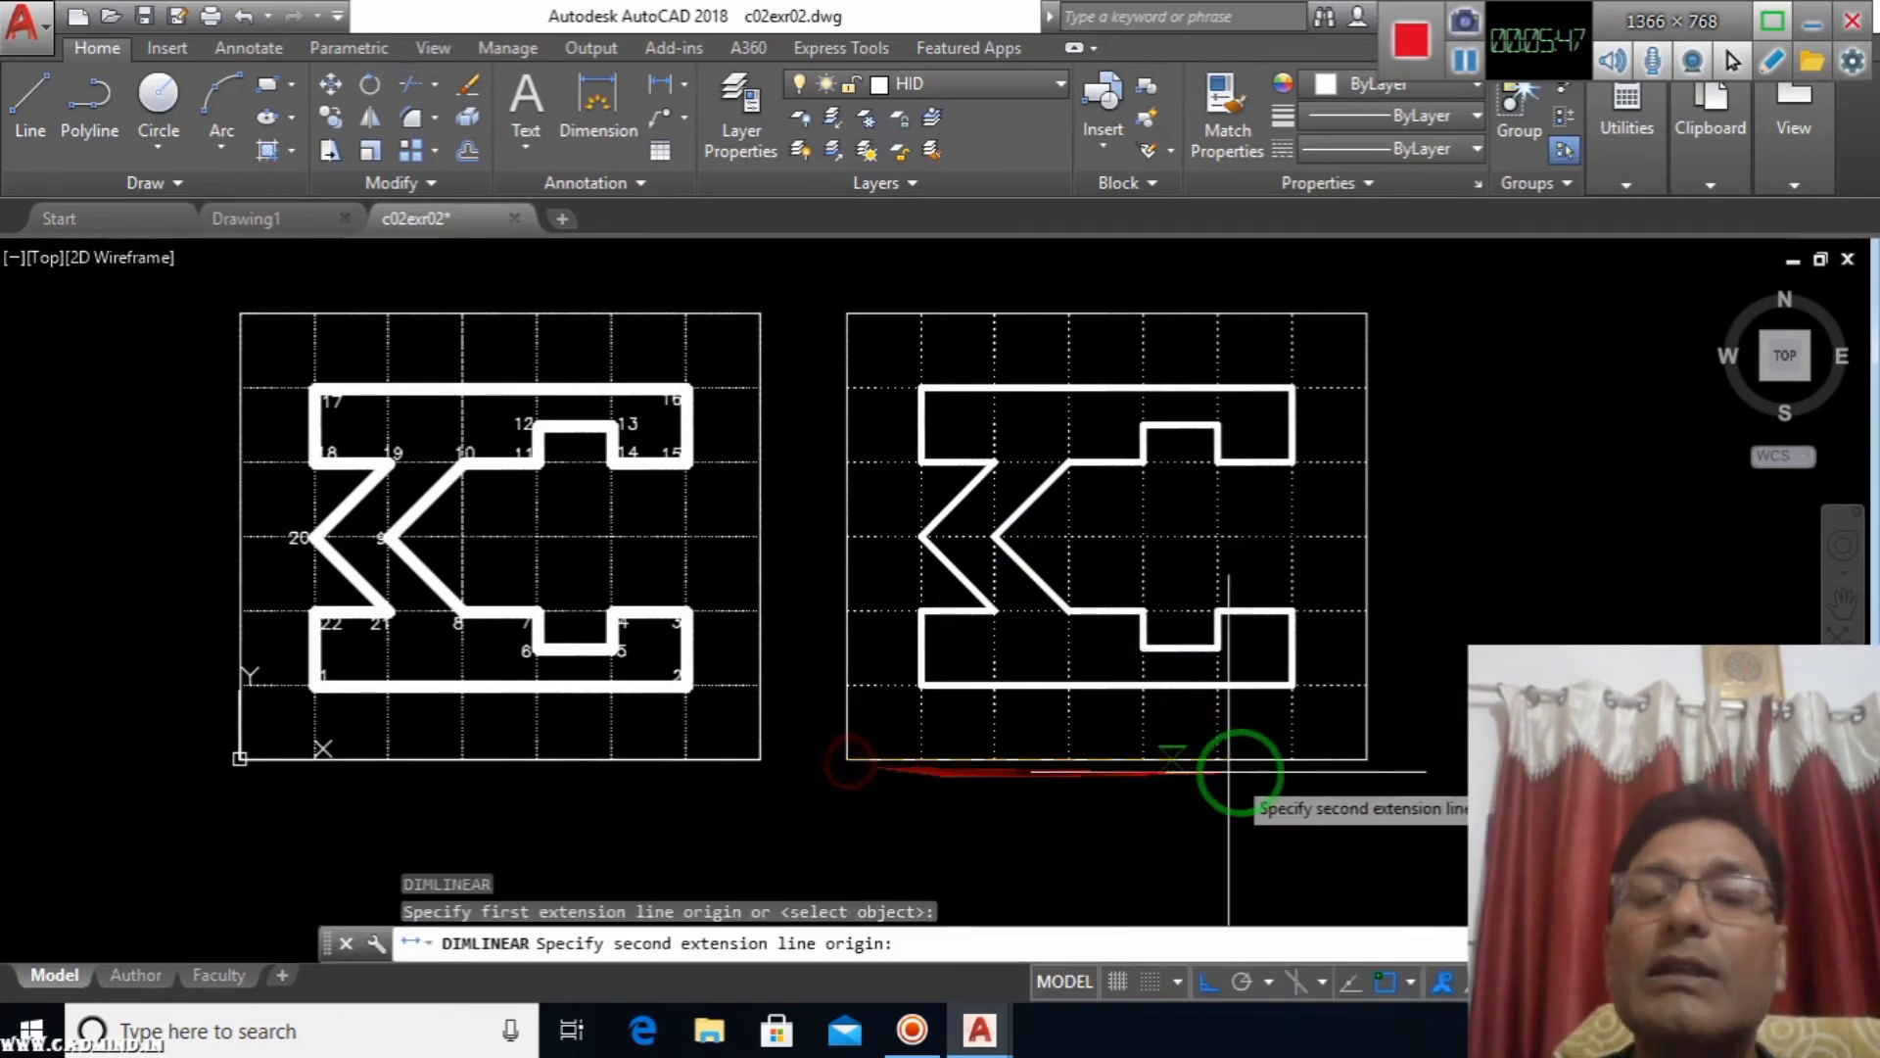
pyautogui.click(1363, 760)
pyautogui.click(1322, 799)
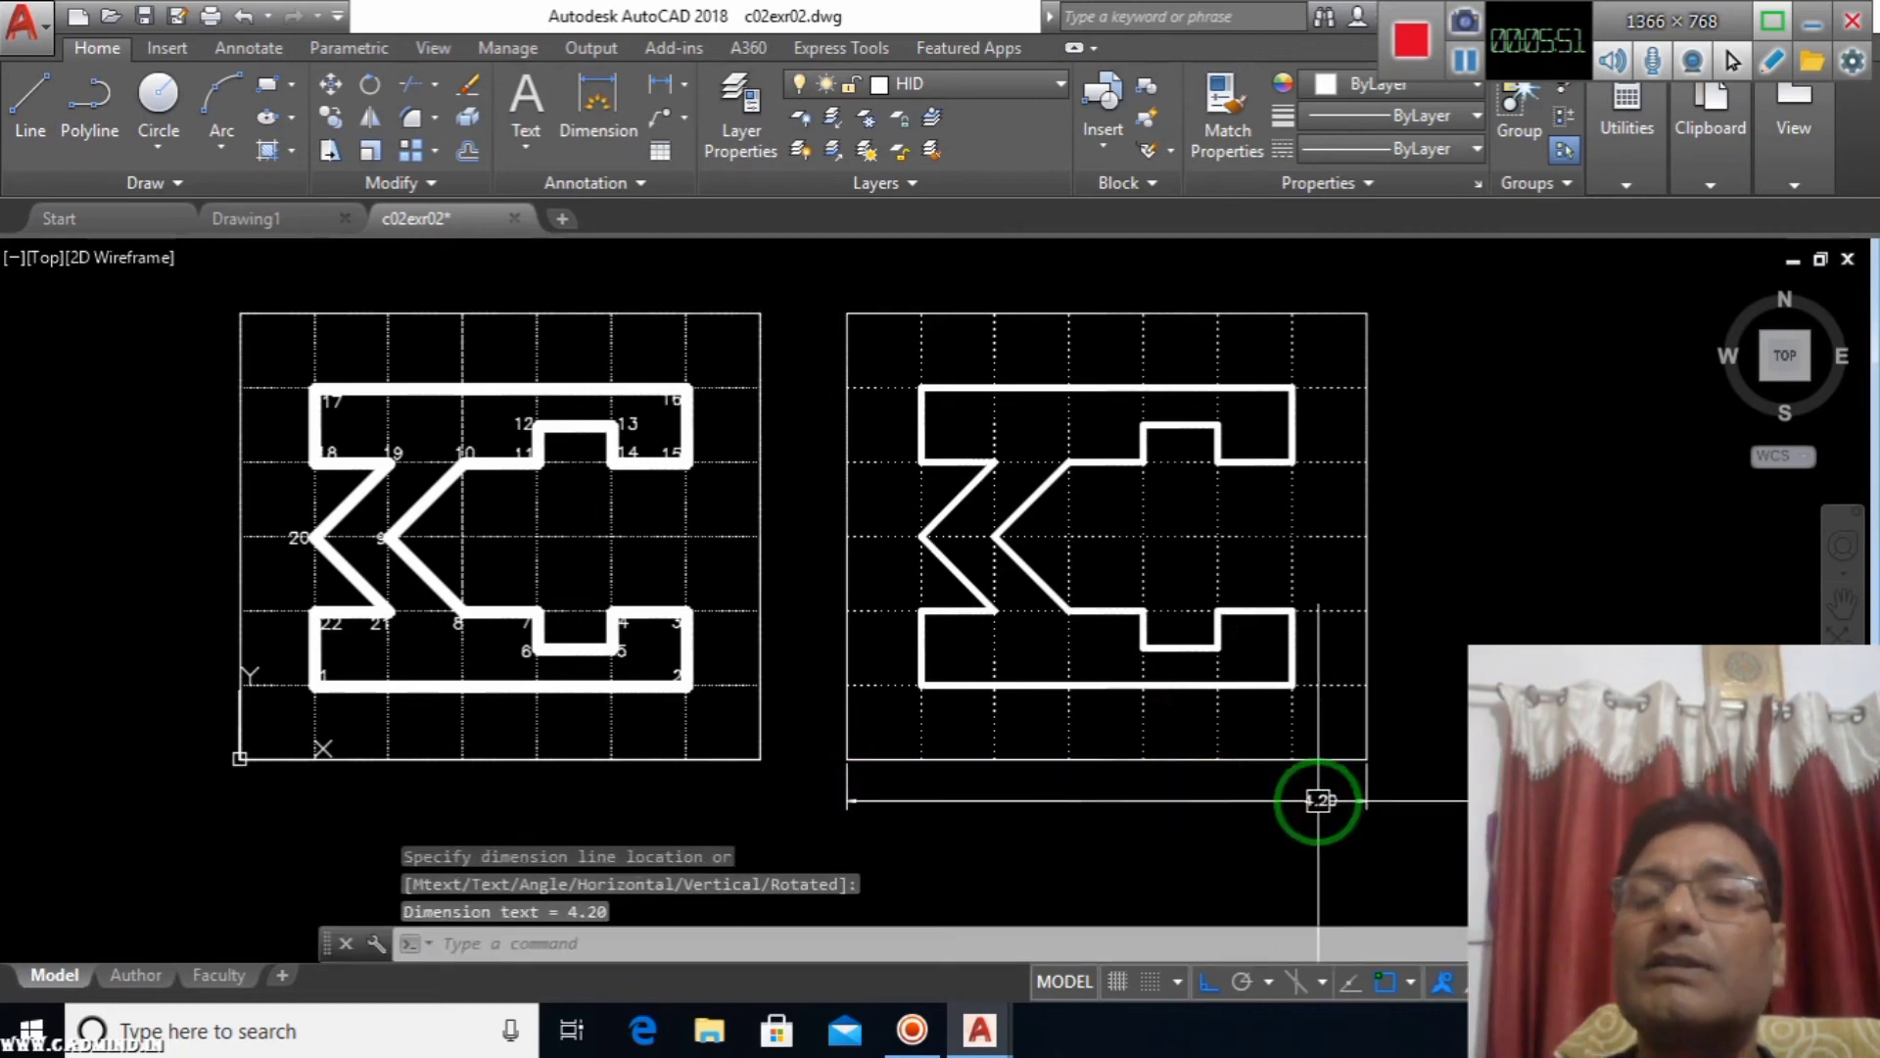
pyautogui.click(1319, 800)
pyautogui.doubleClick(1319, 801)
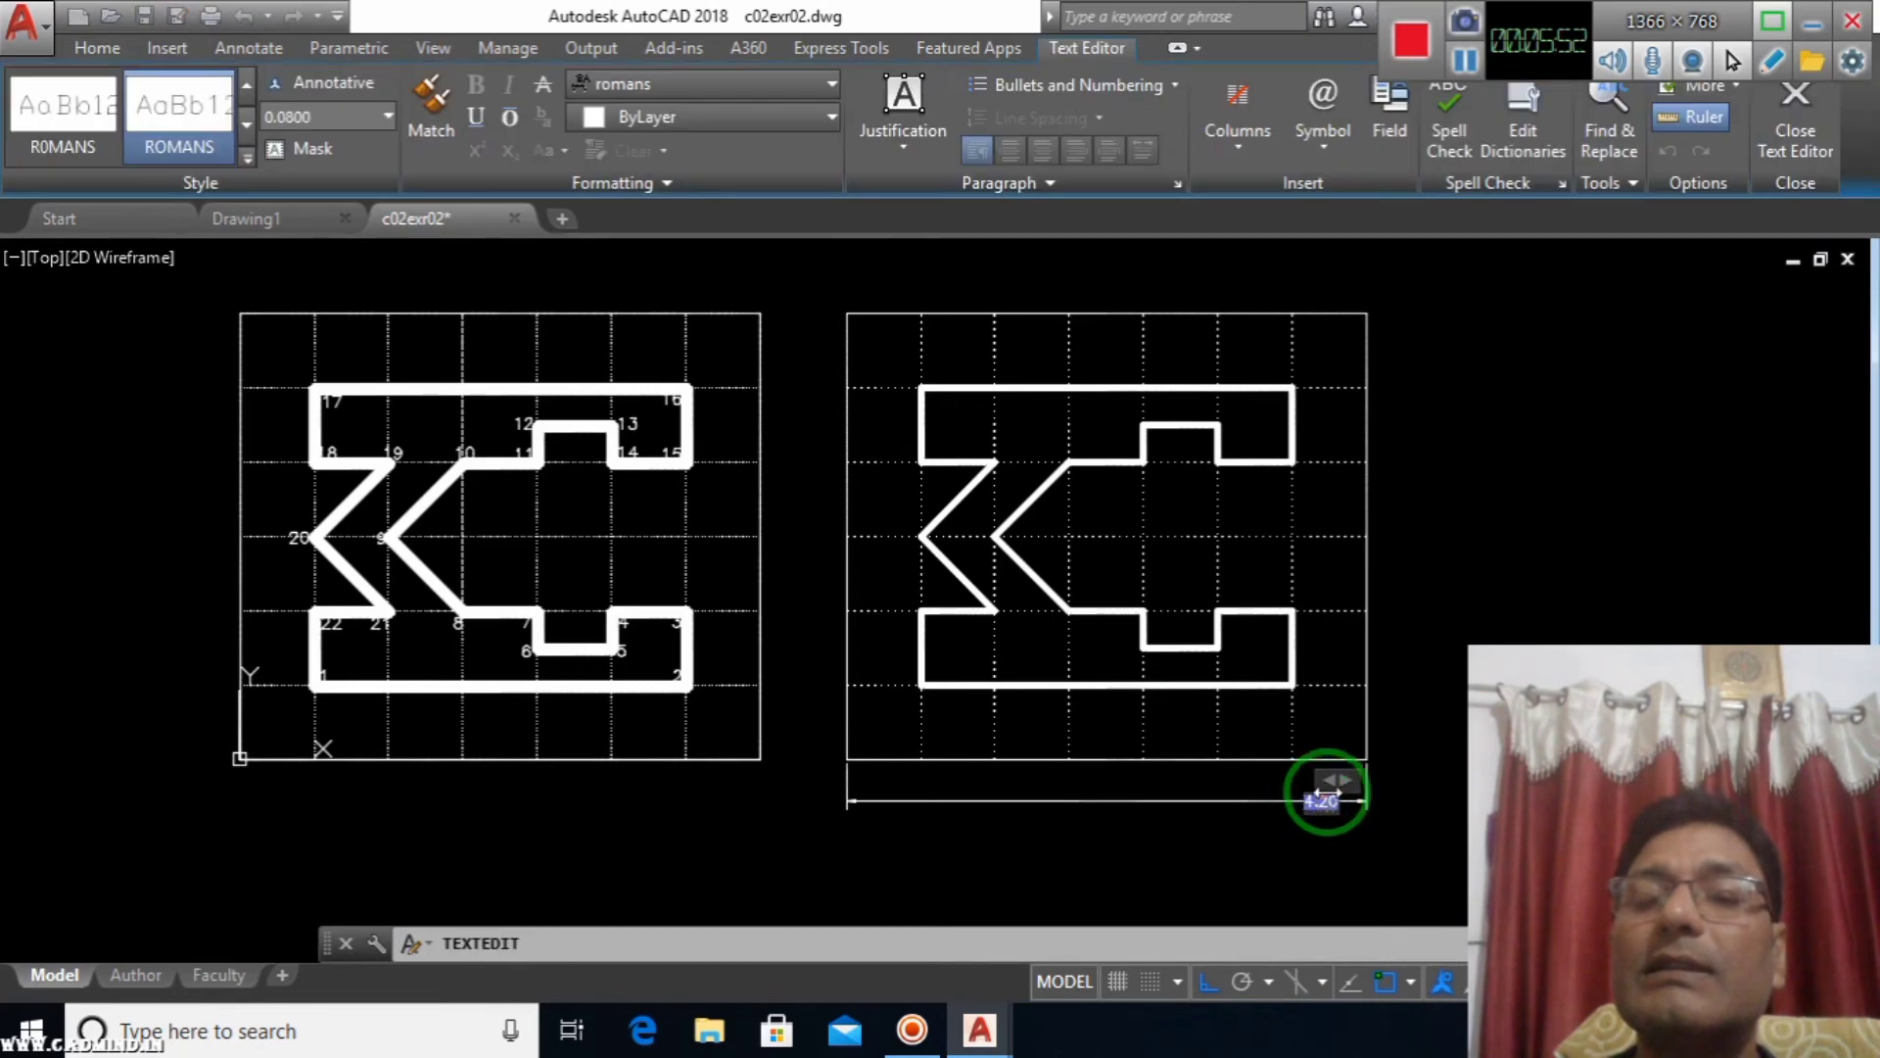
pyautogui.click(1204, 796)
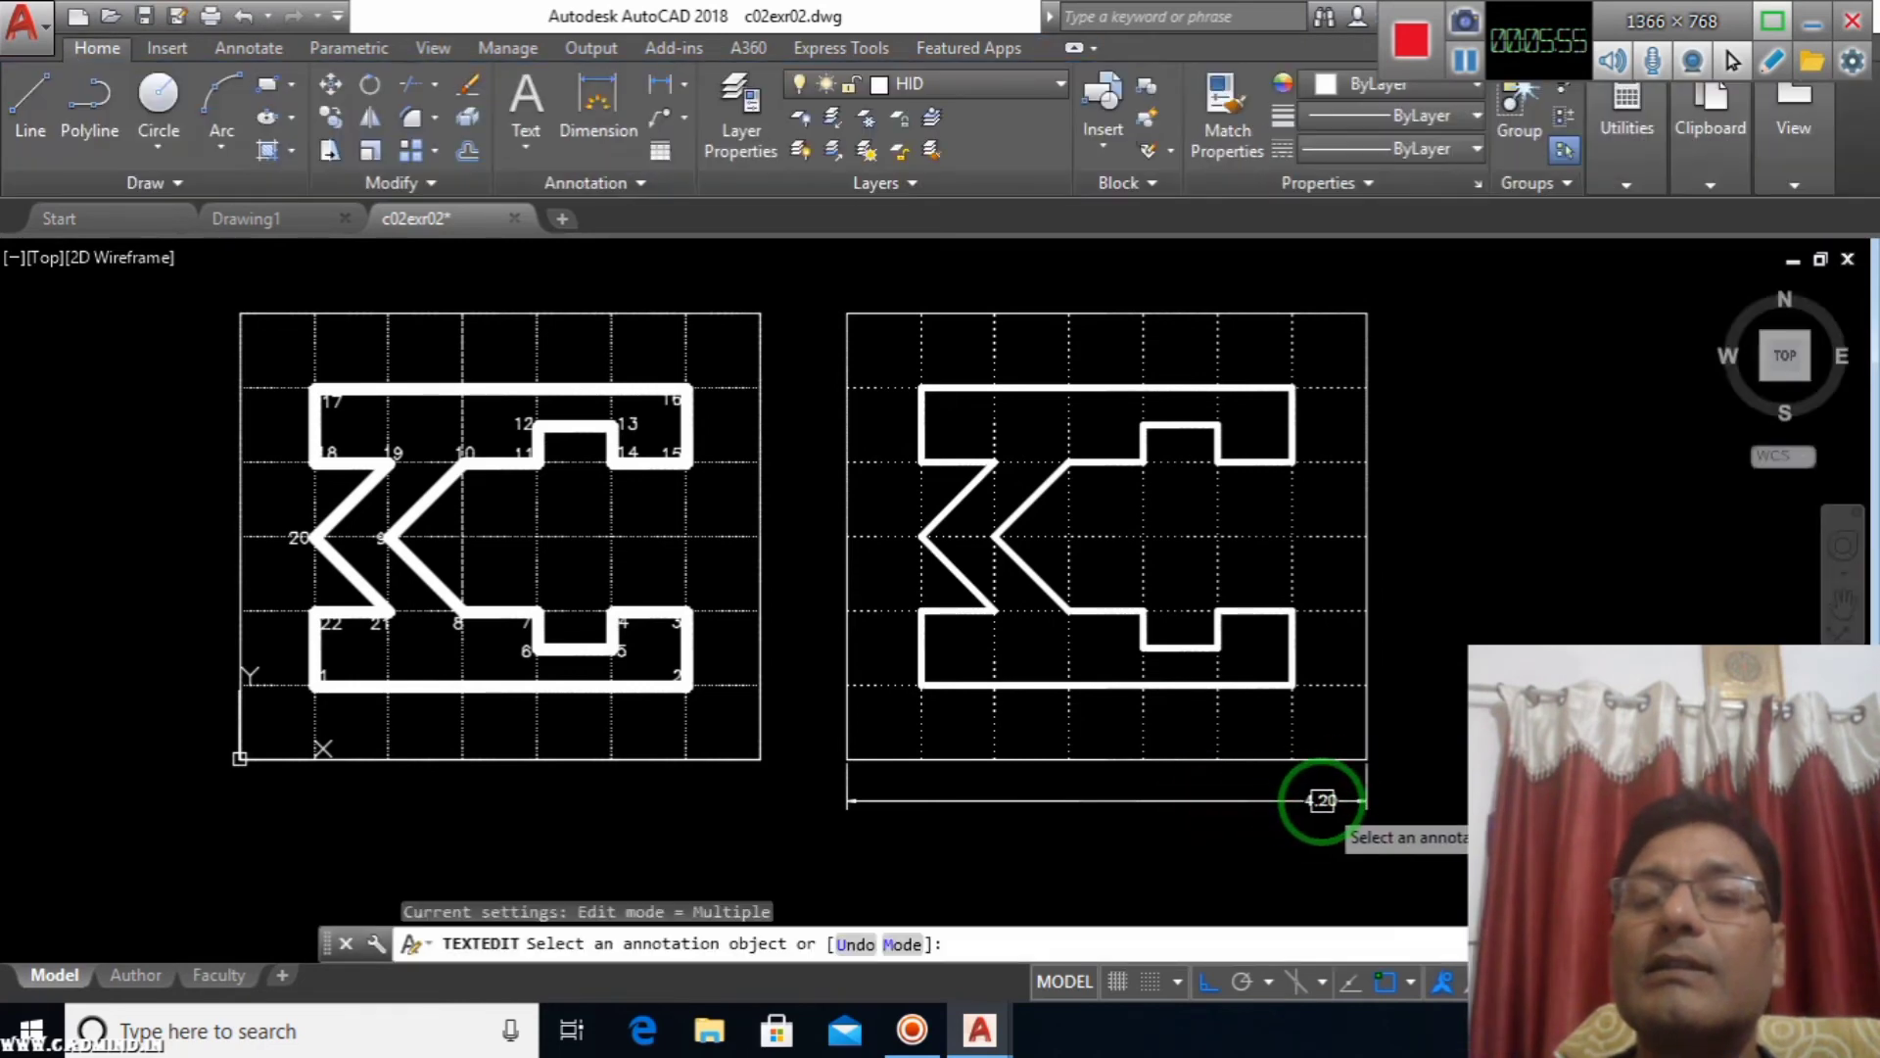
pyautogui.click(1306, 802)
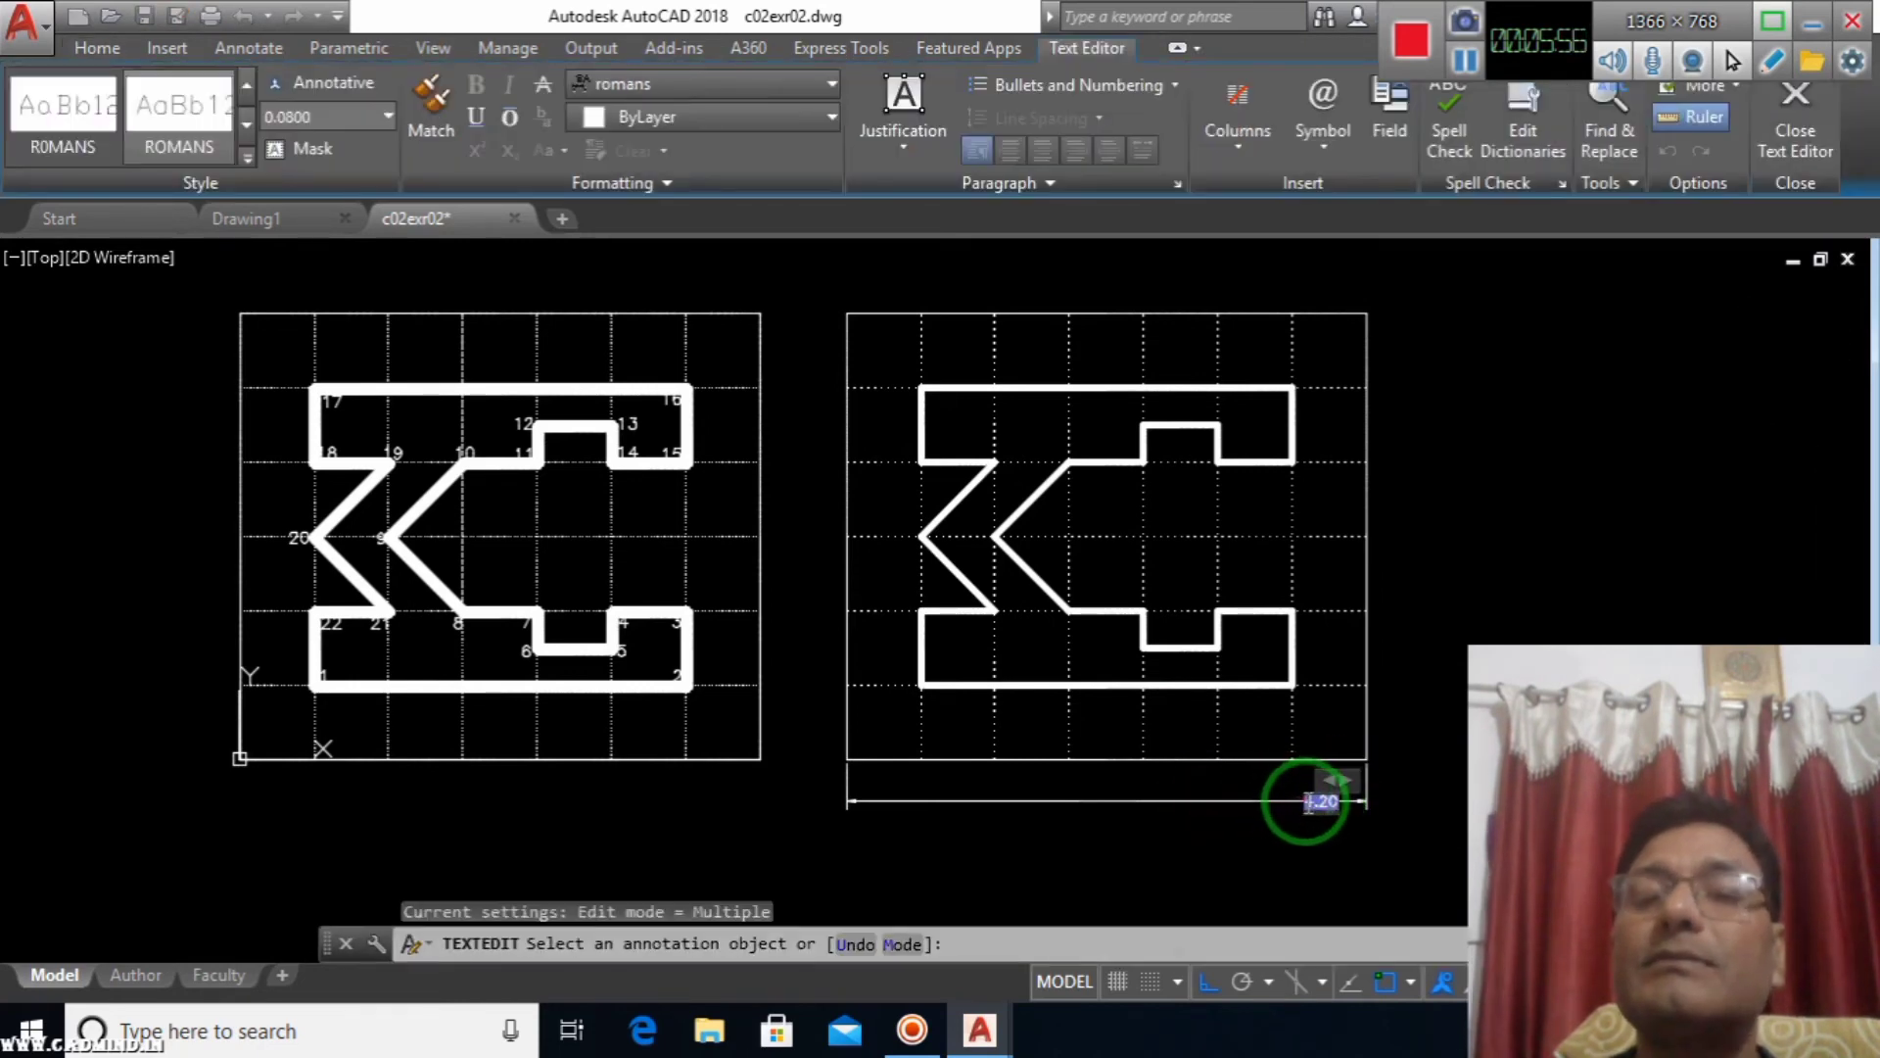
pyautogui.click(1414, 668)
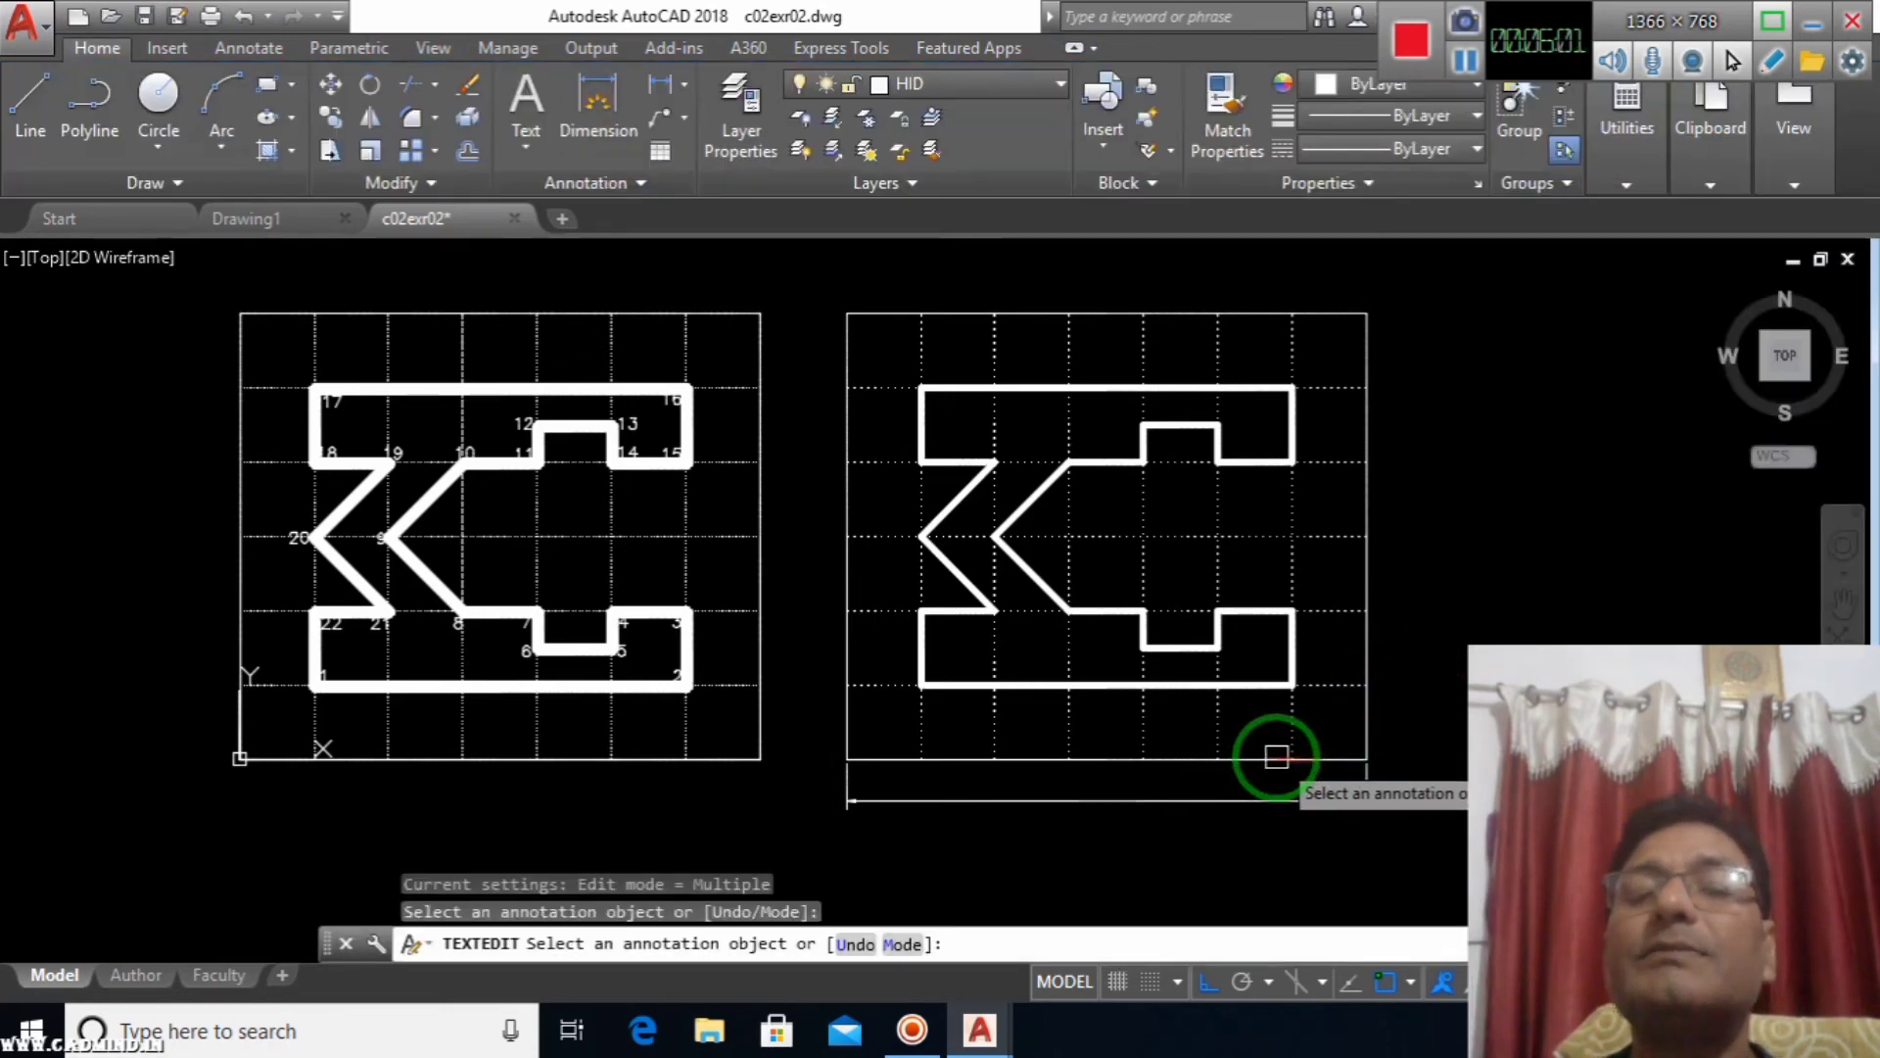
pyautogui.press('Return')
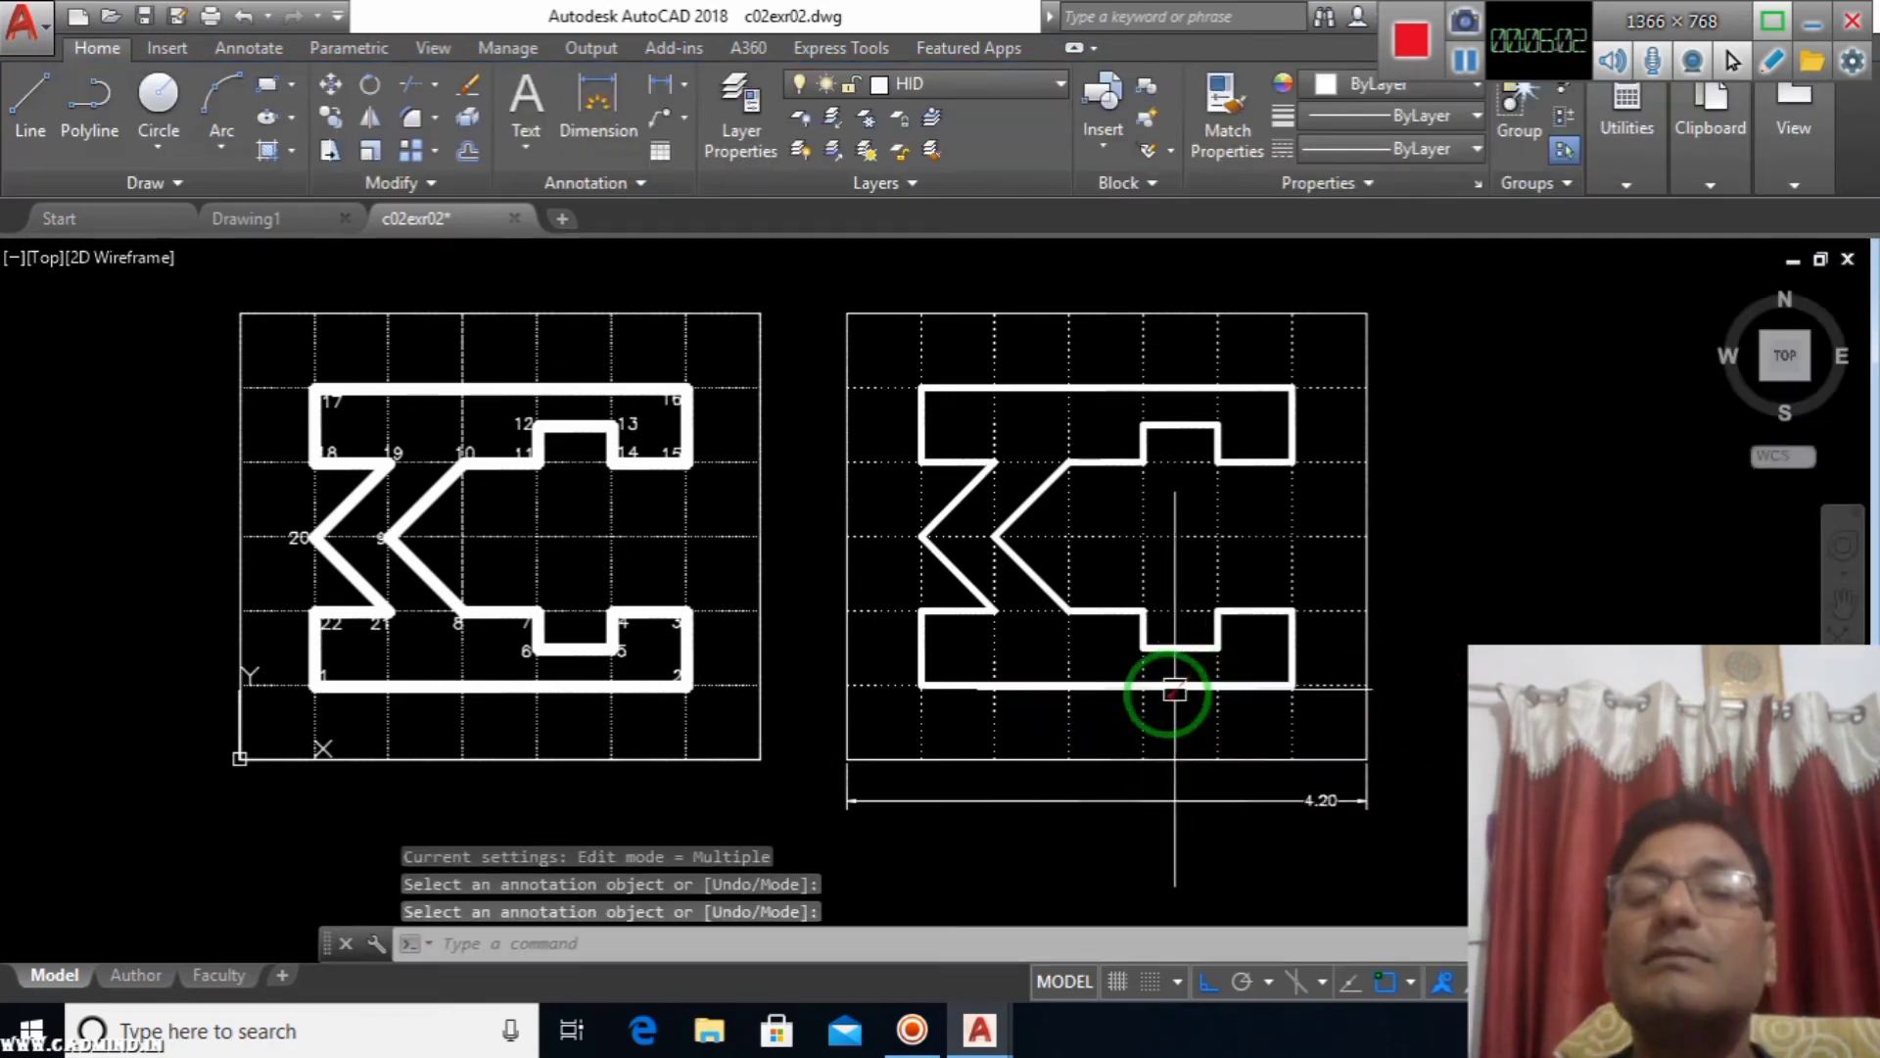
pyautogui.press('Return')
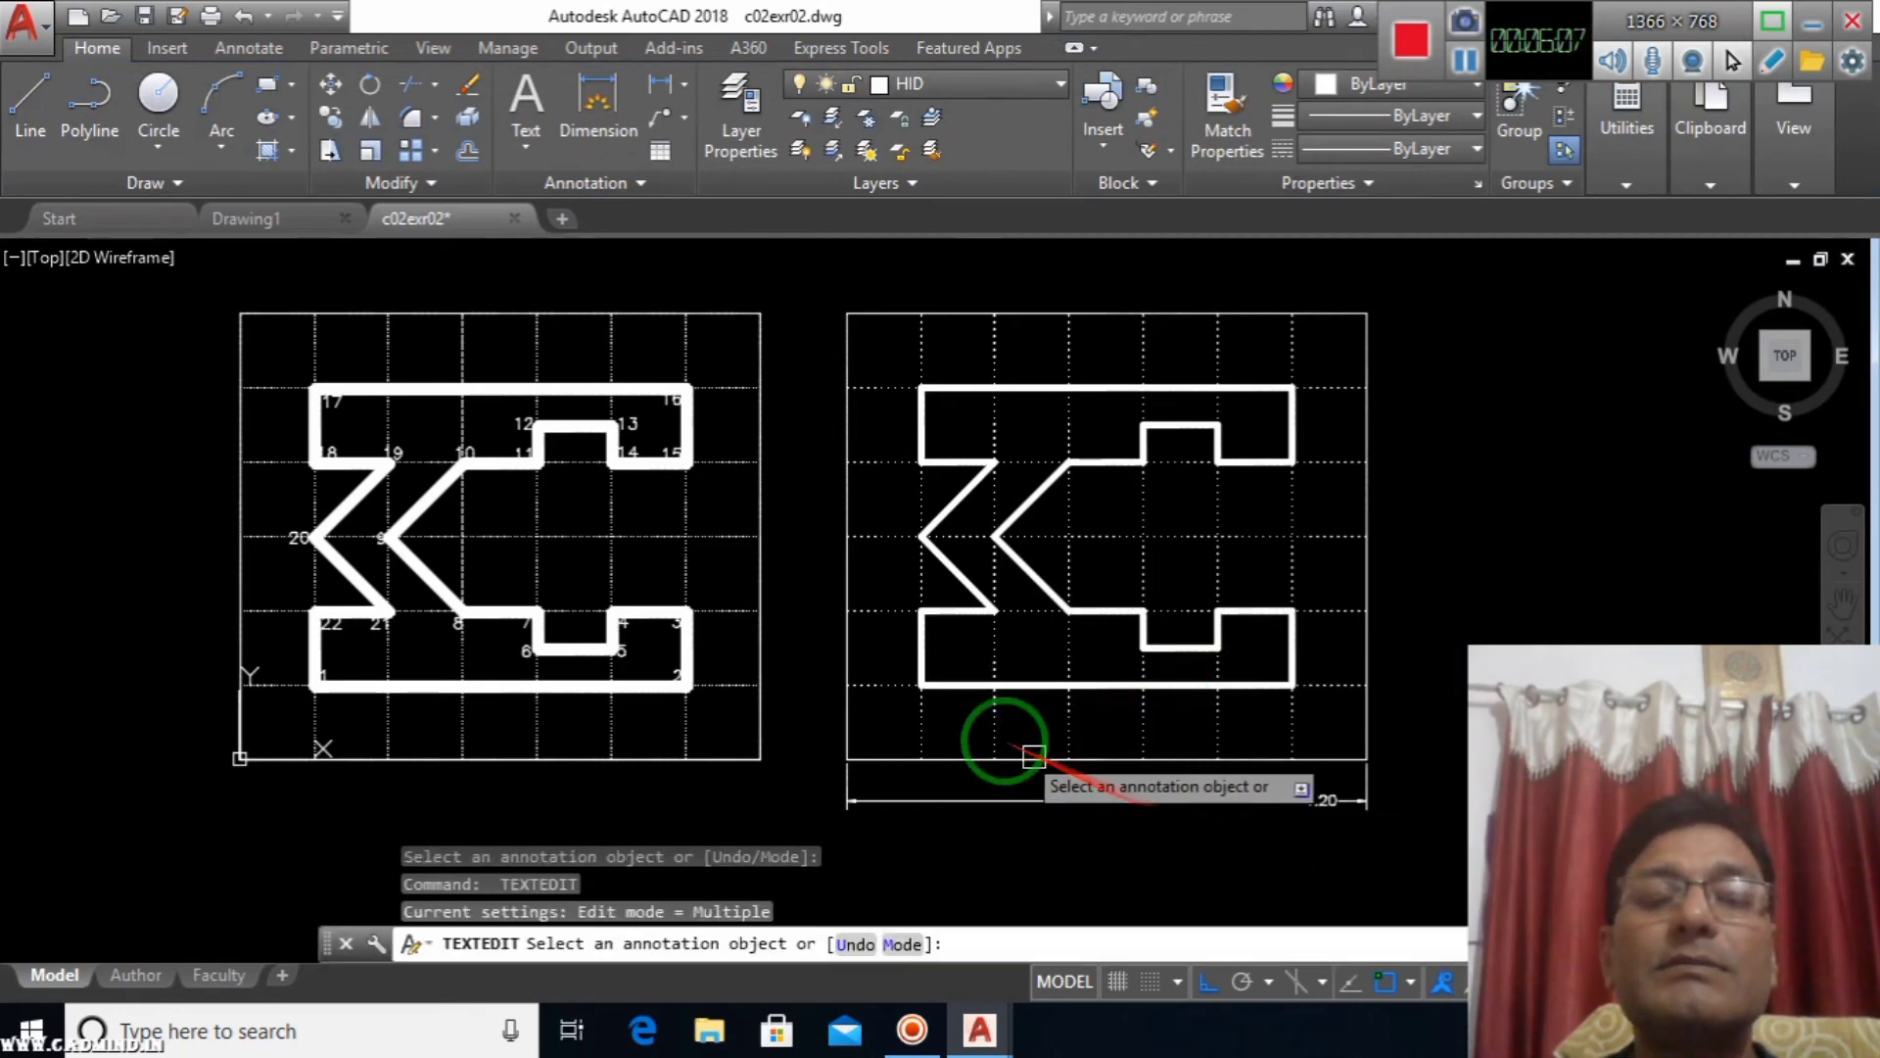
pyautogui.press('Escape')
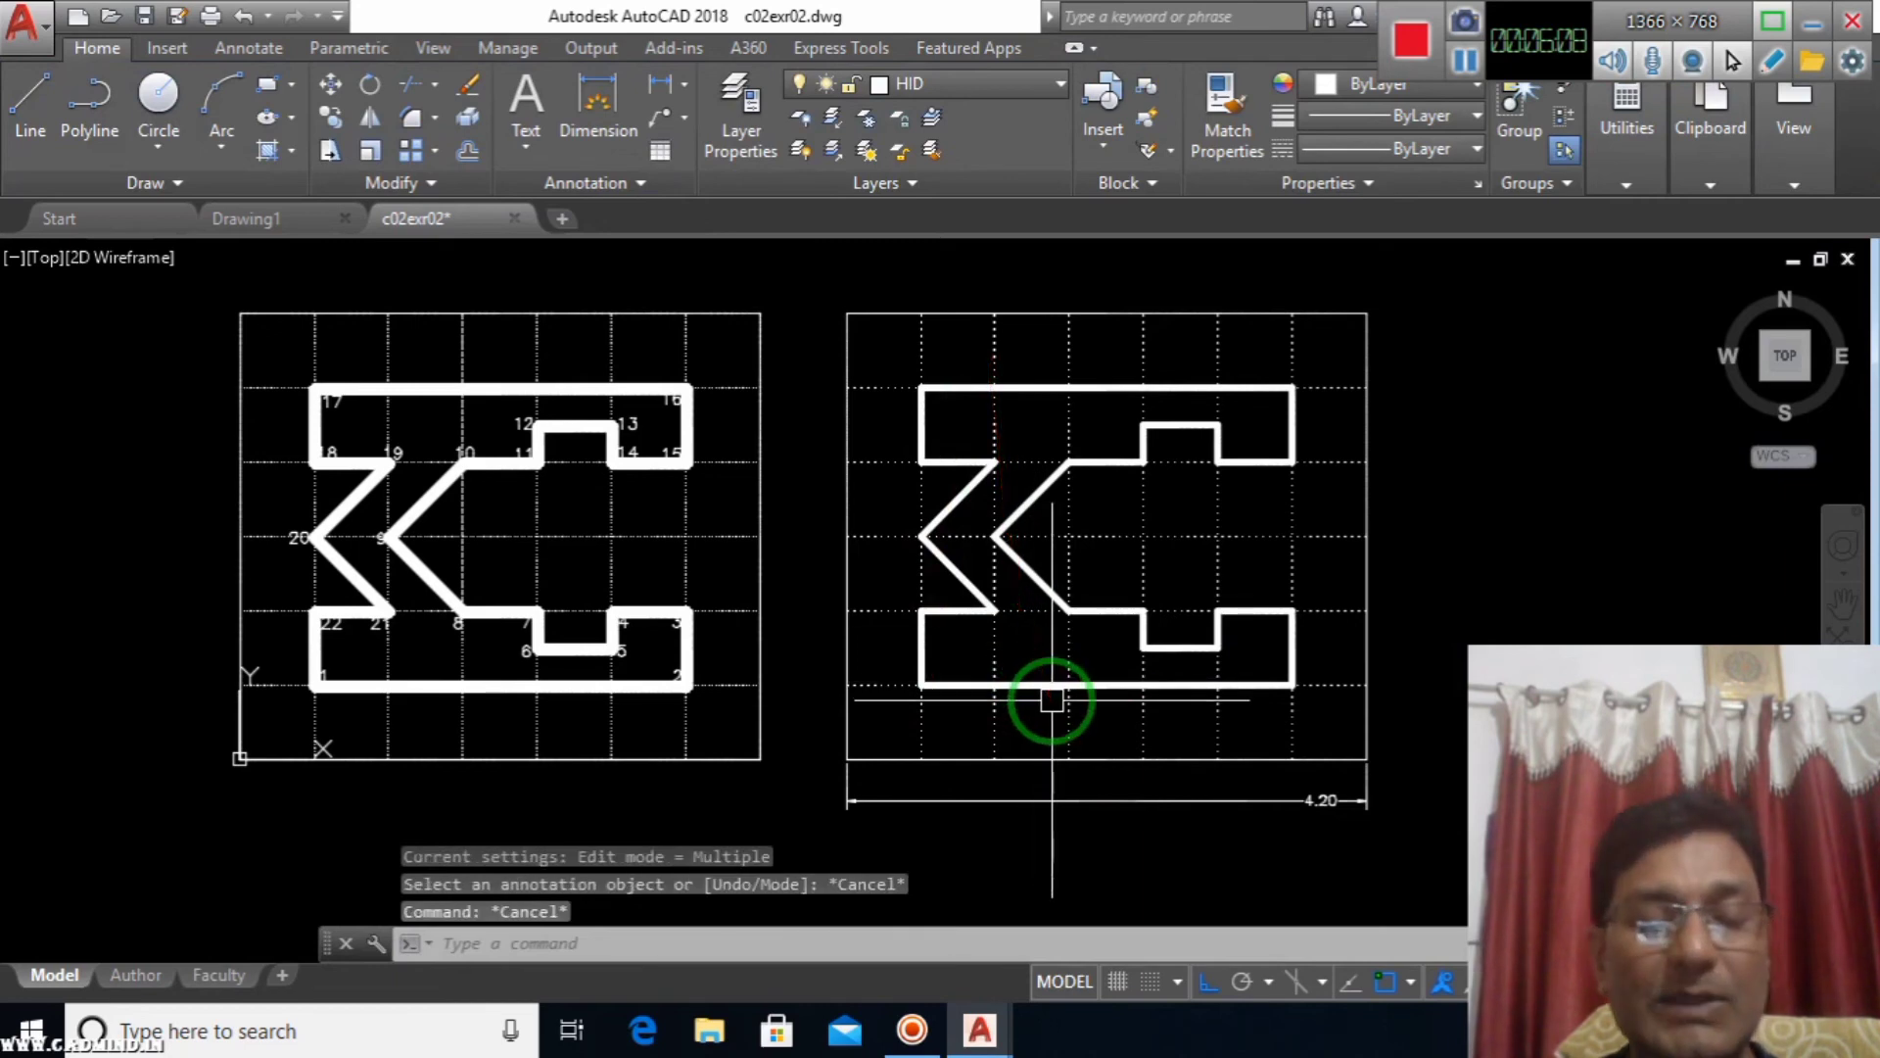
# Place a 3.60 linear dimension to the right of the frame's right side.
pyautogui.write('dli')
pyautogui.press('Return')
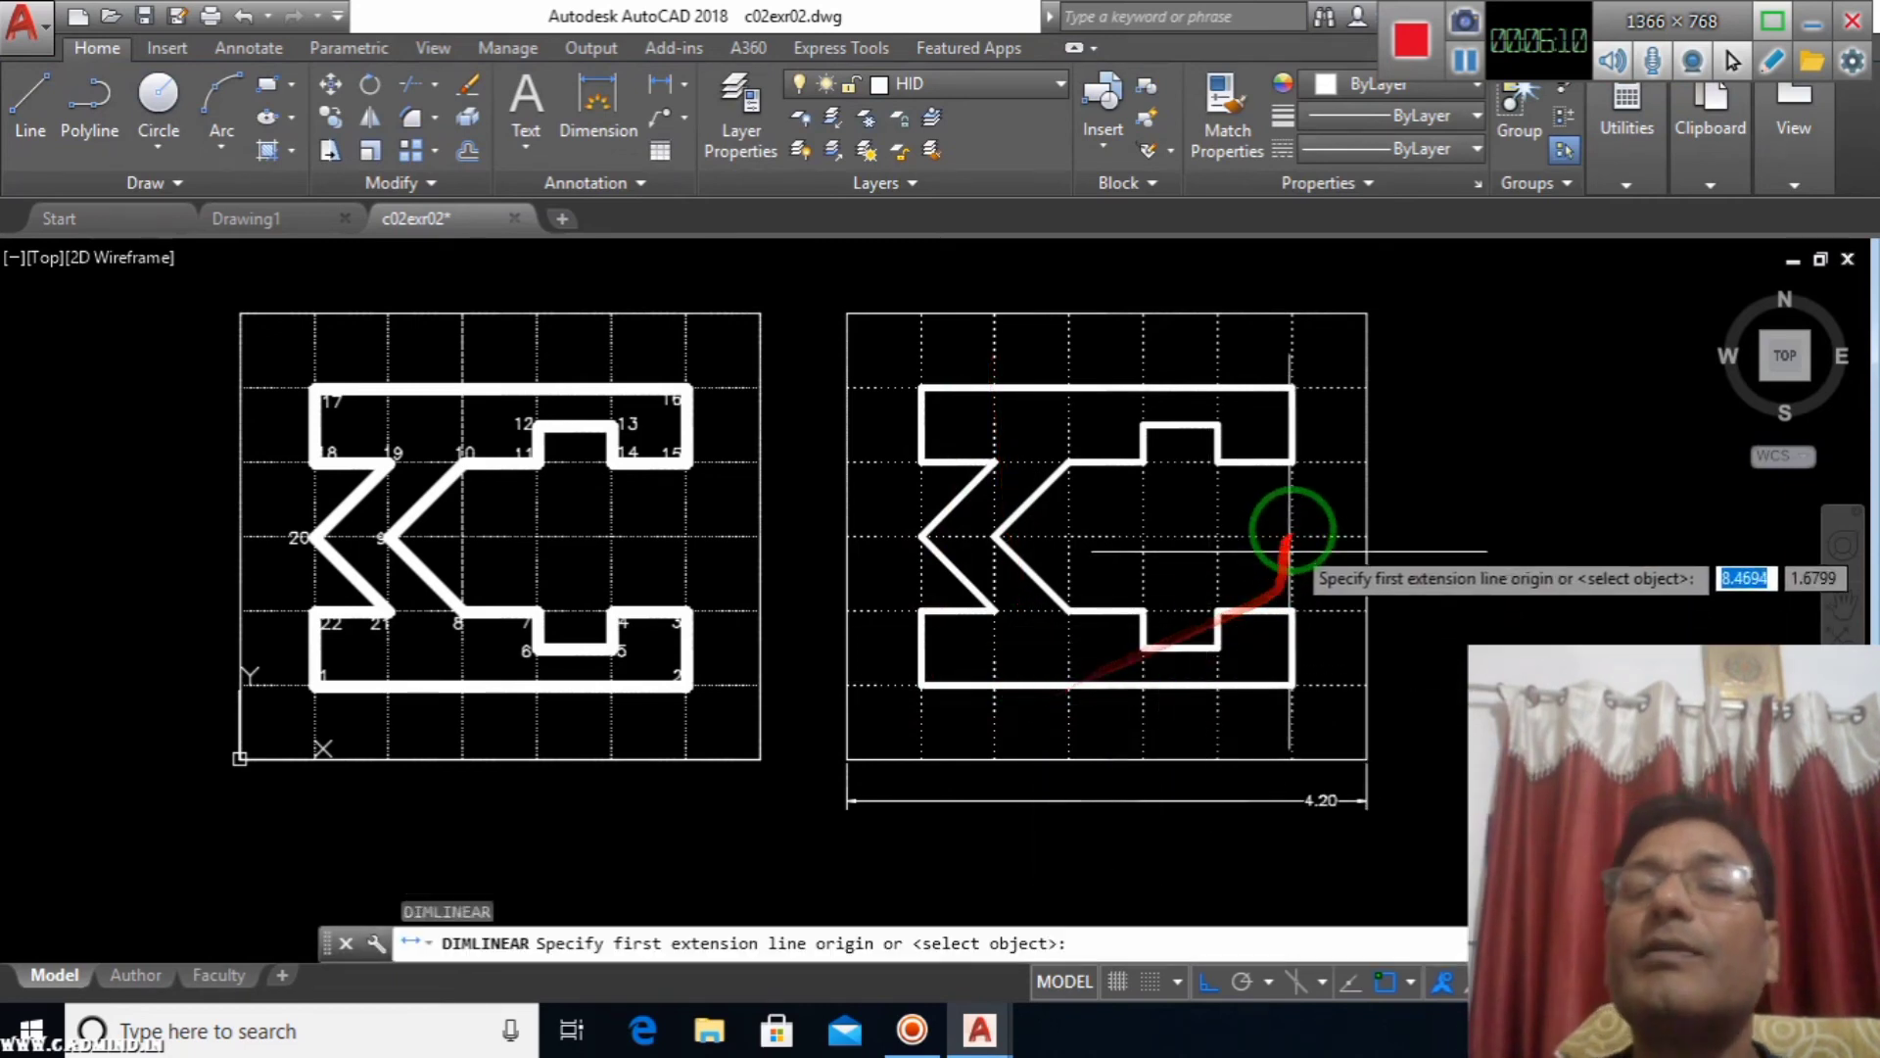
pyautogui.click(1364, 316)
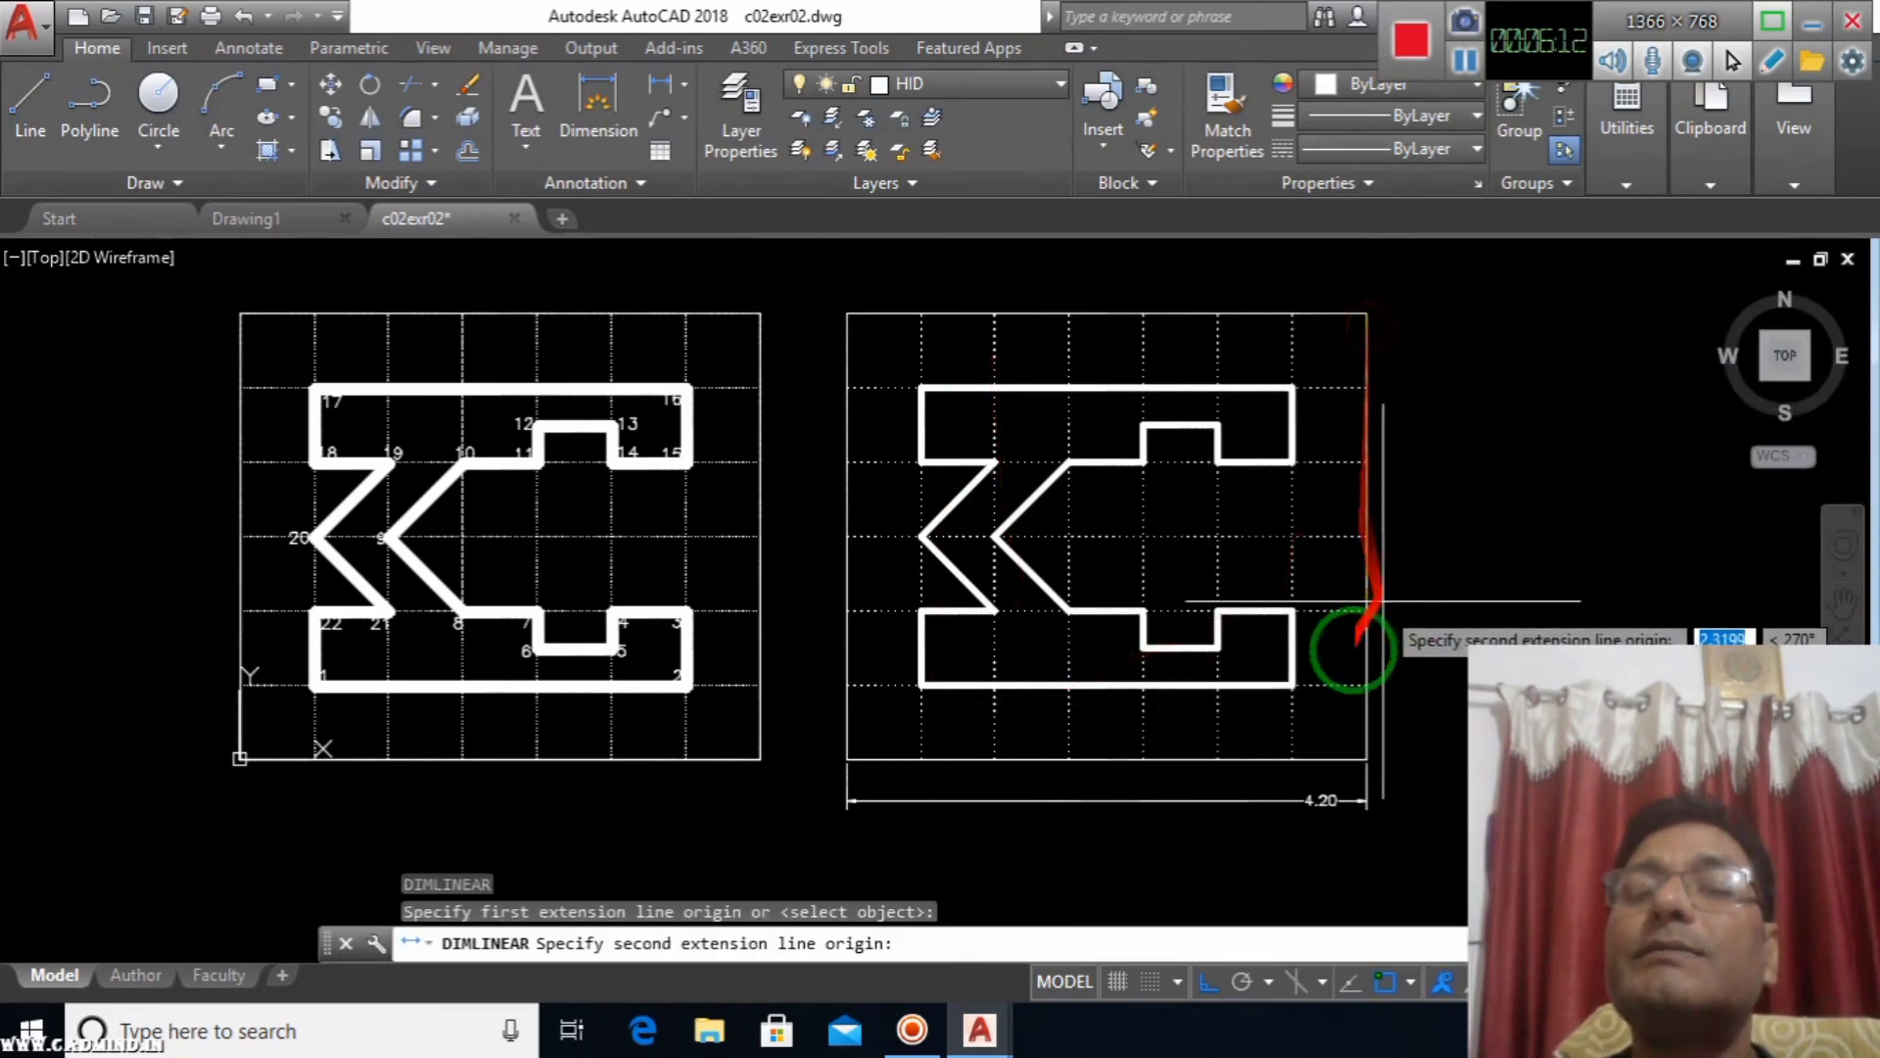
pyautogui.click(1356, 756)
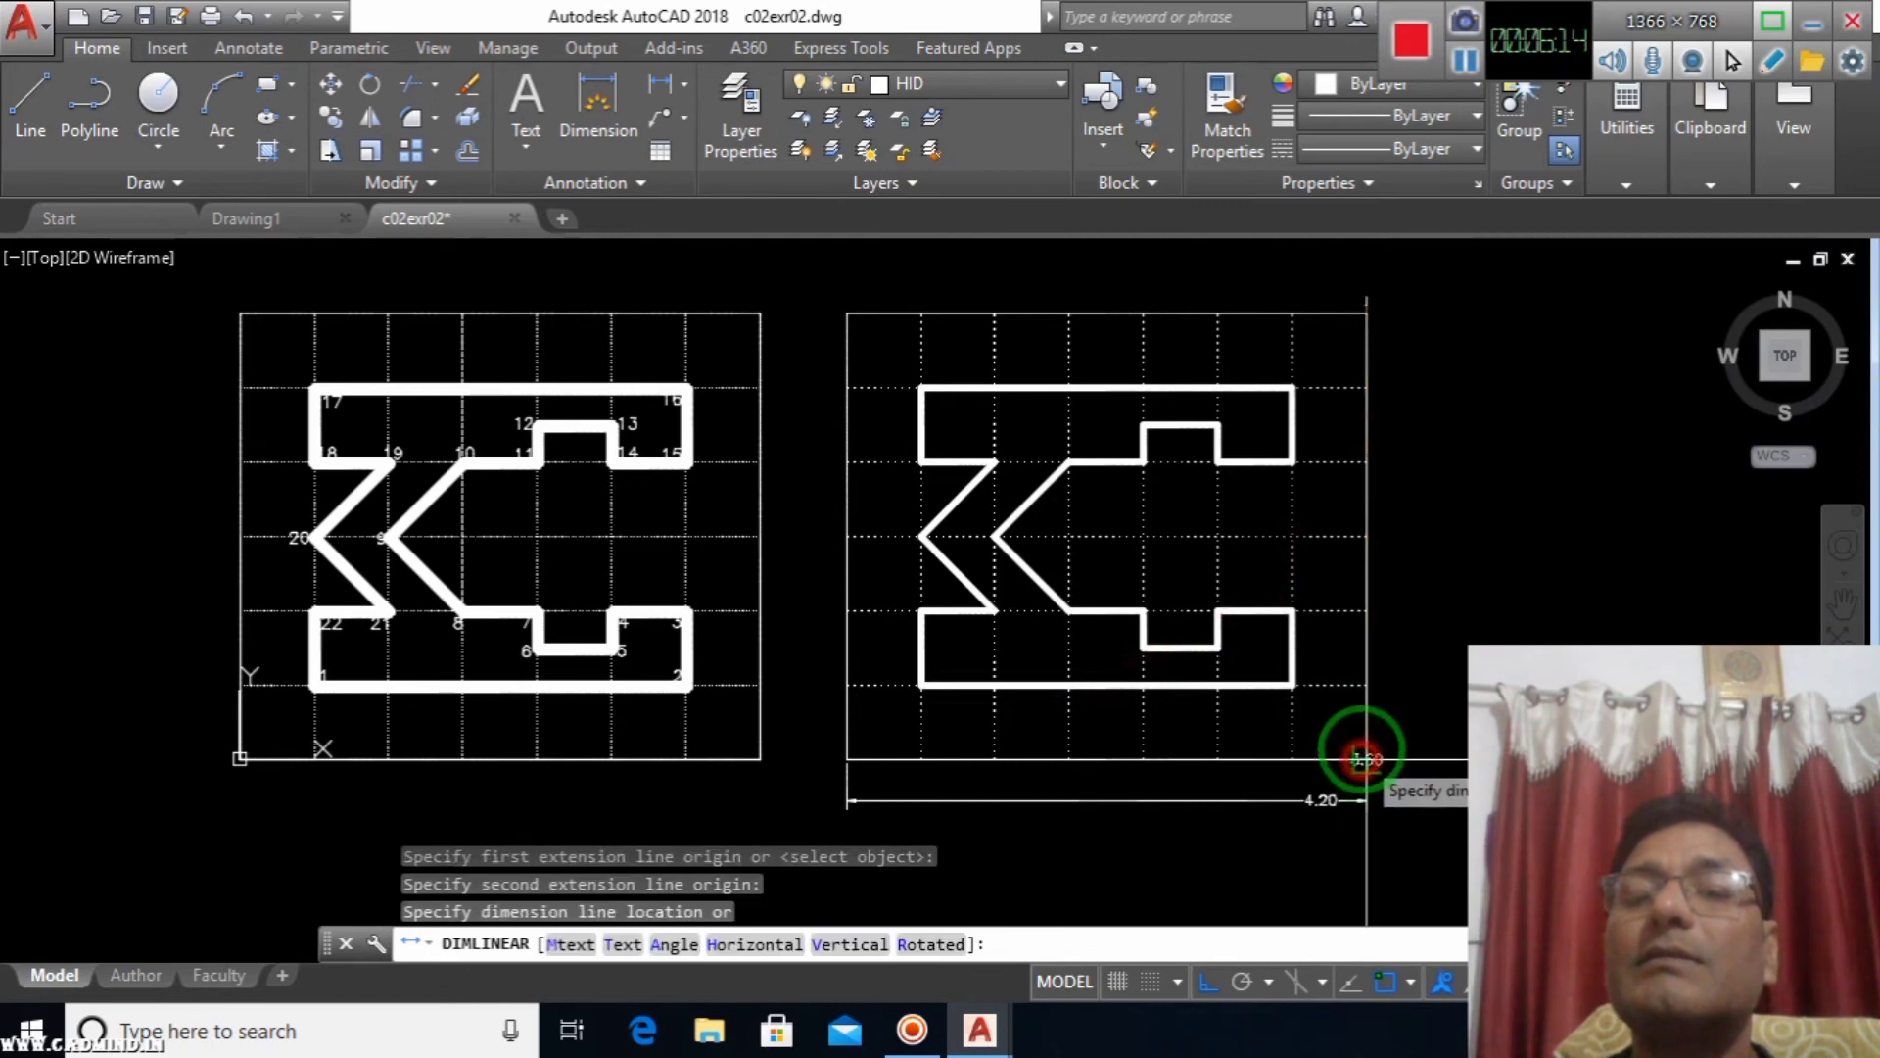
pyautogui.click(1405, 540)
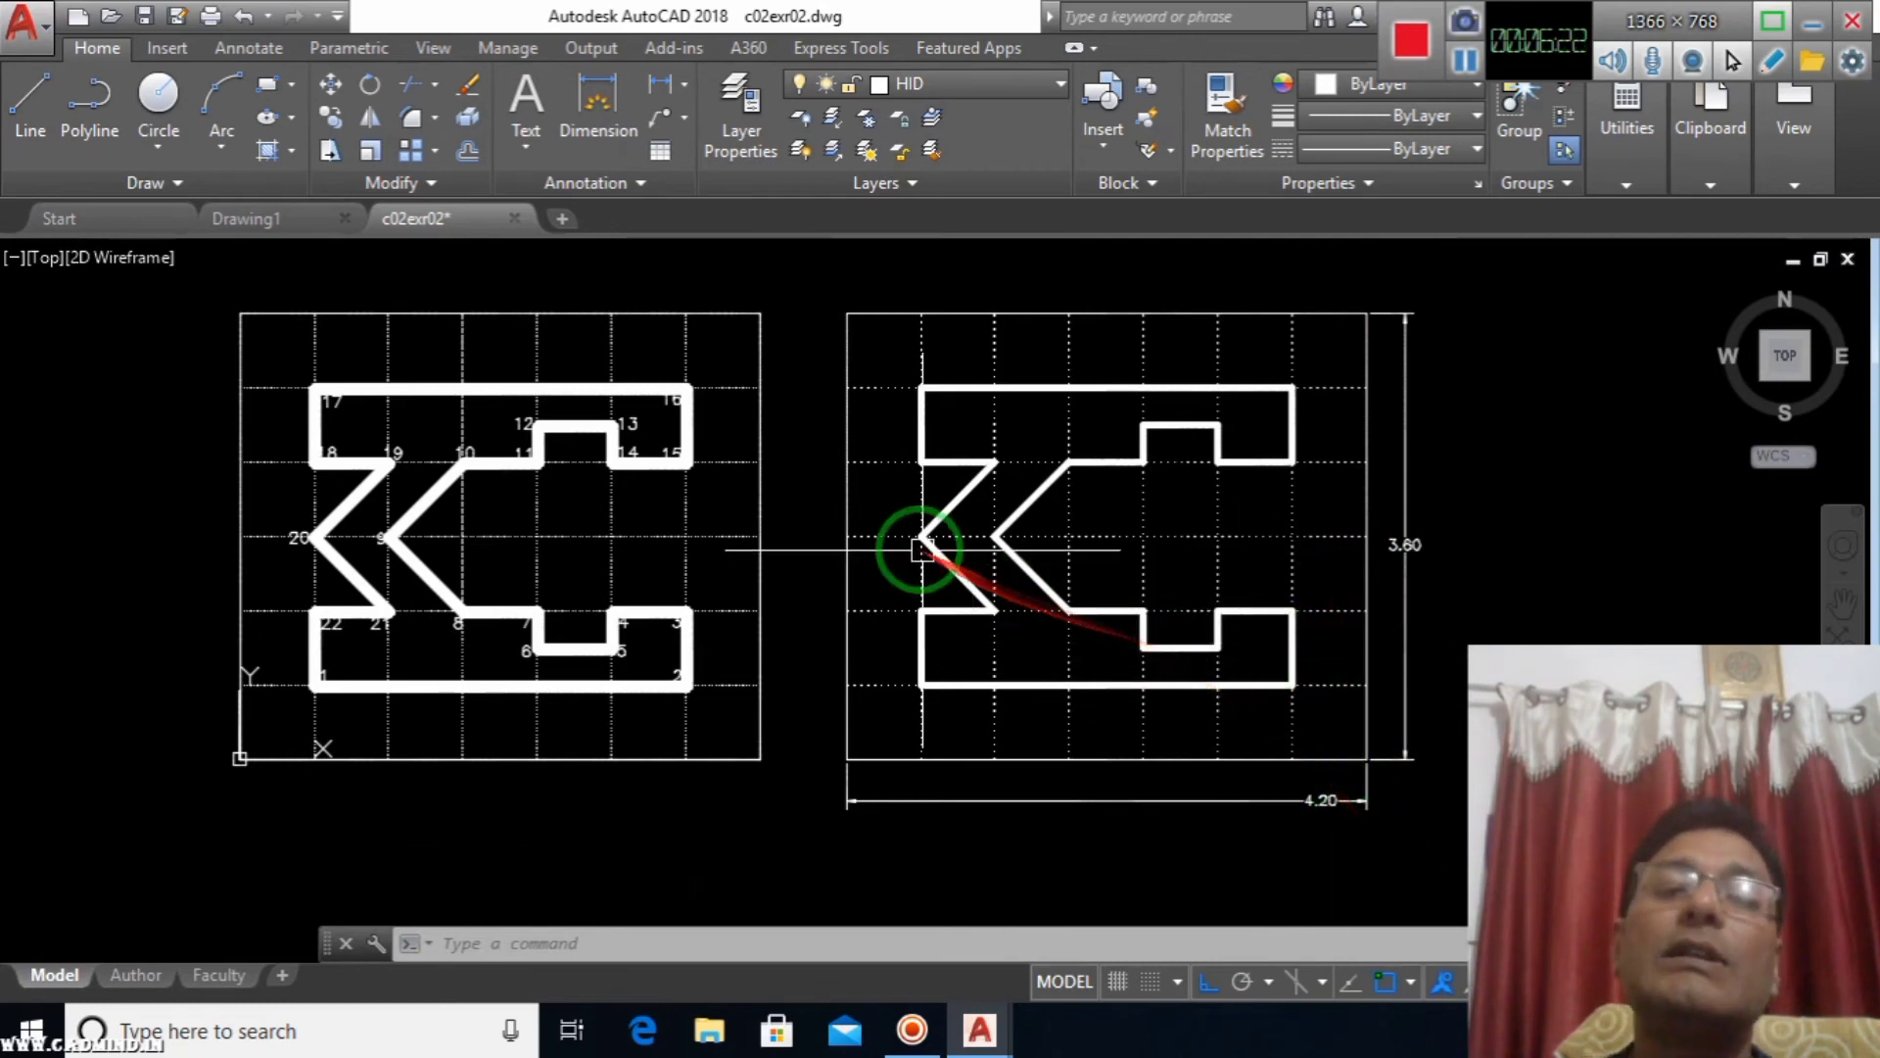
# Zoom in and use DIST between two adjacent grid crossings to read Delta X = 0.6000.
pyautogui.scroll(4, 907, 538)
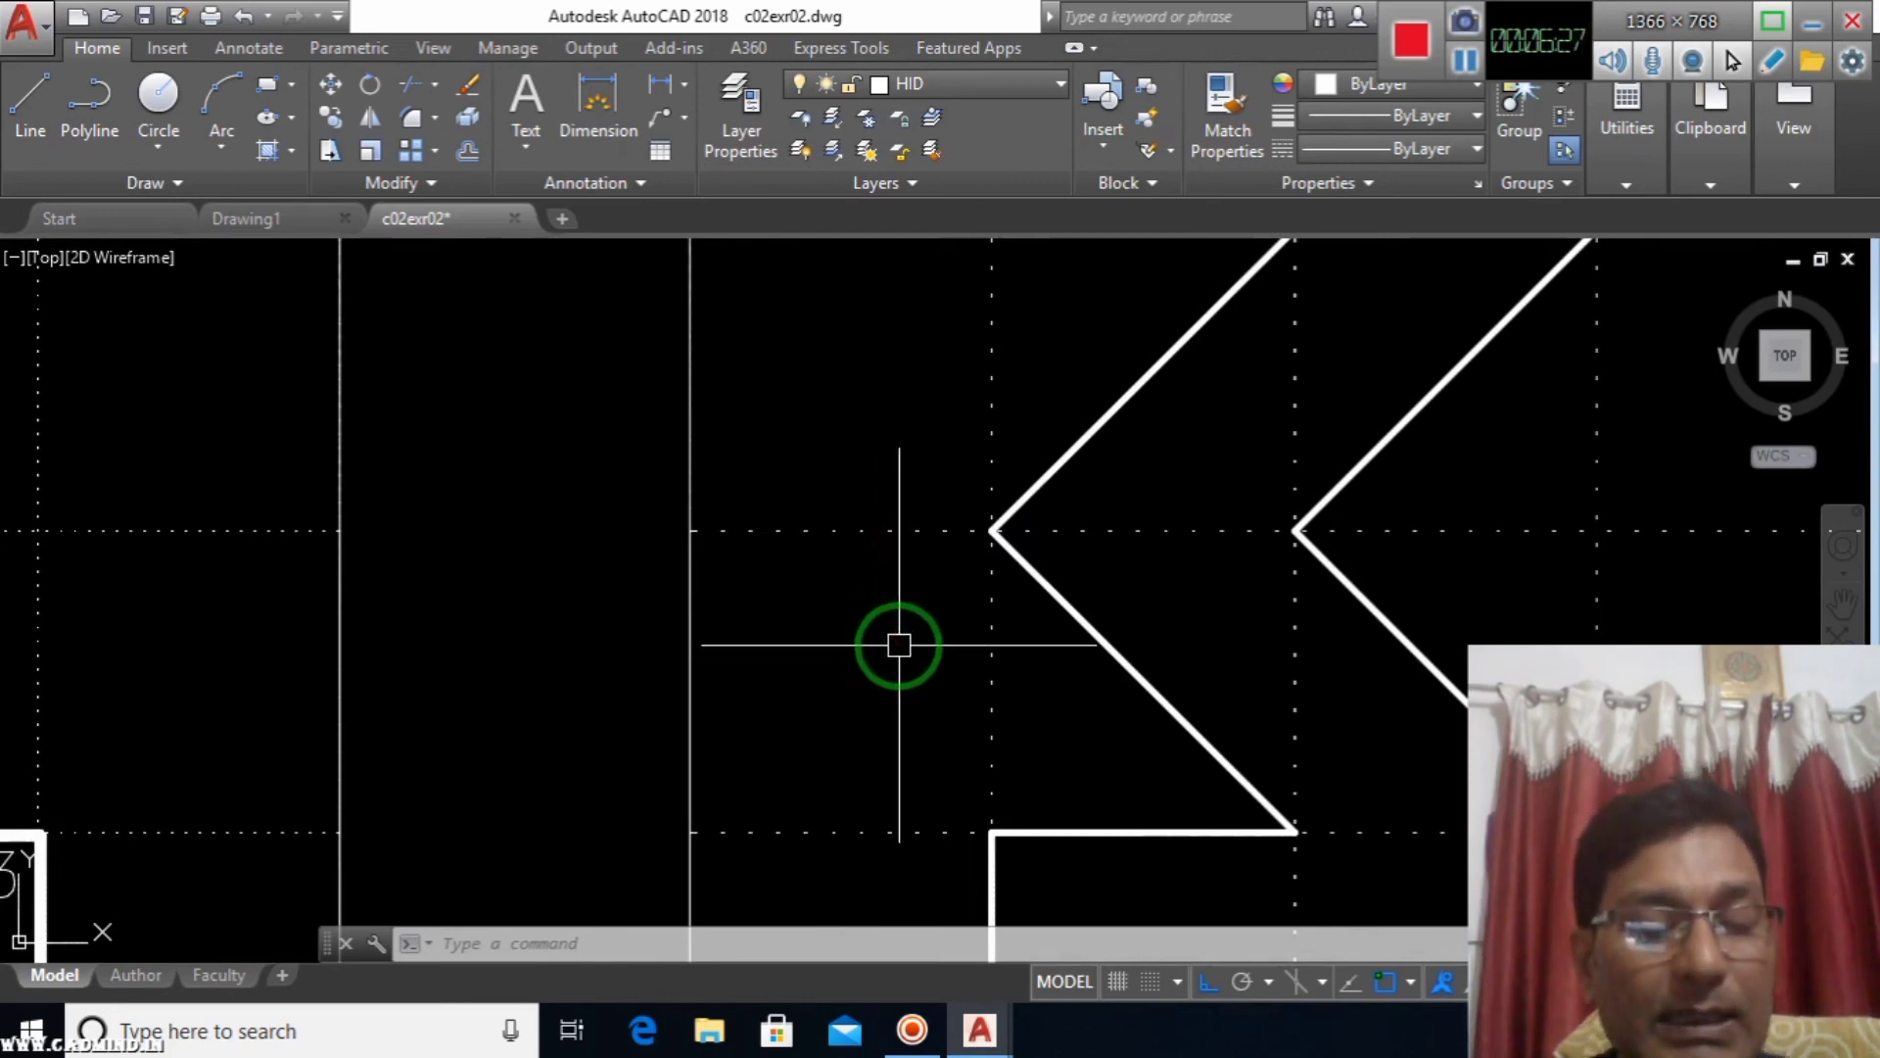
pyautogui.write('DI')
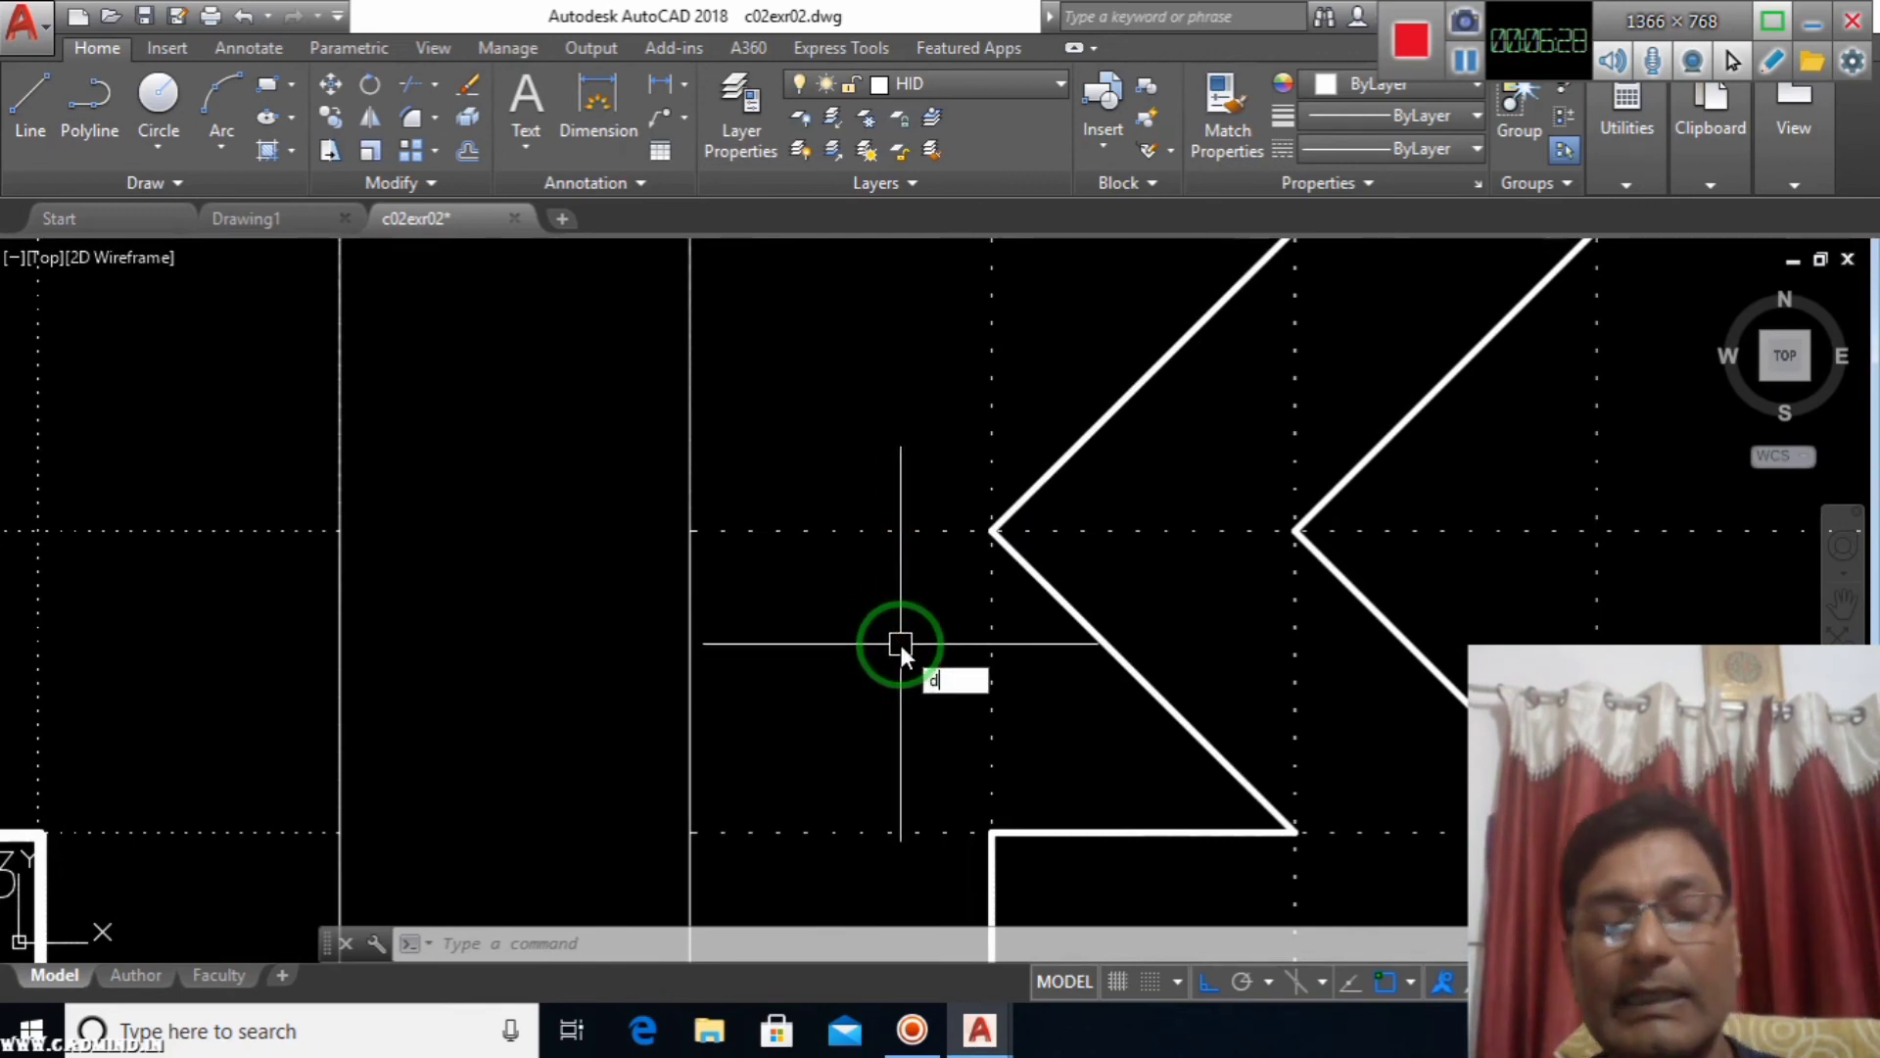
pyautogui.press('Return')
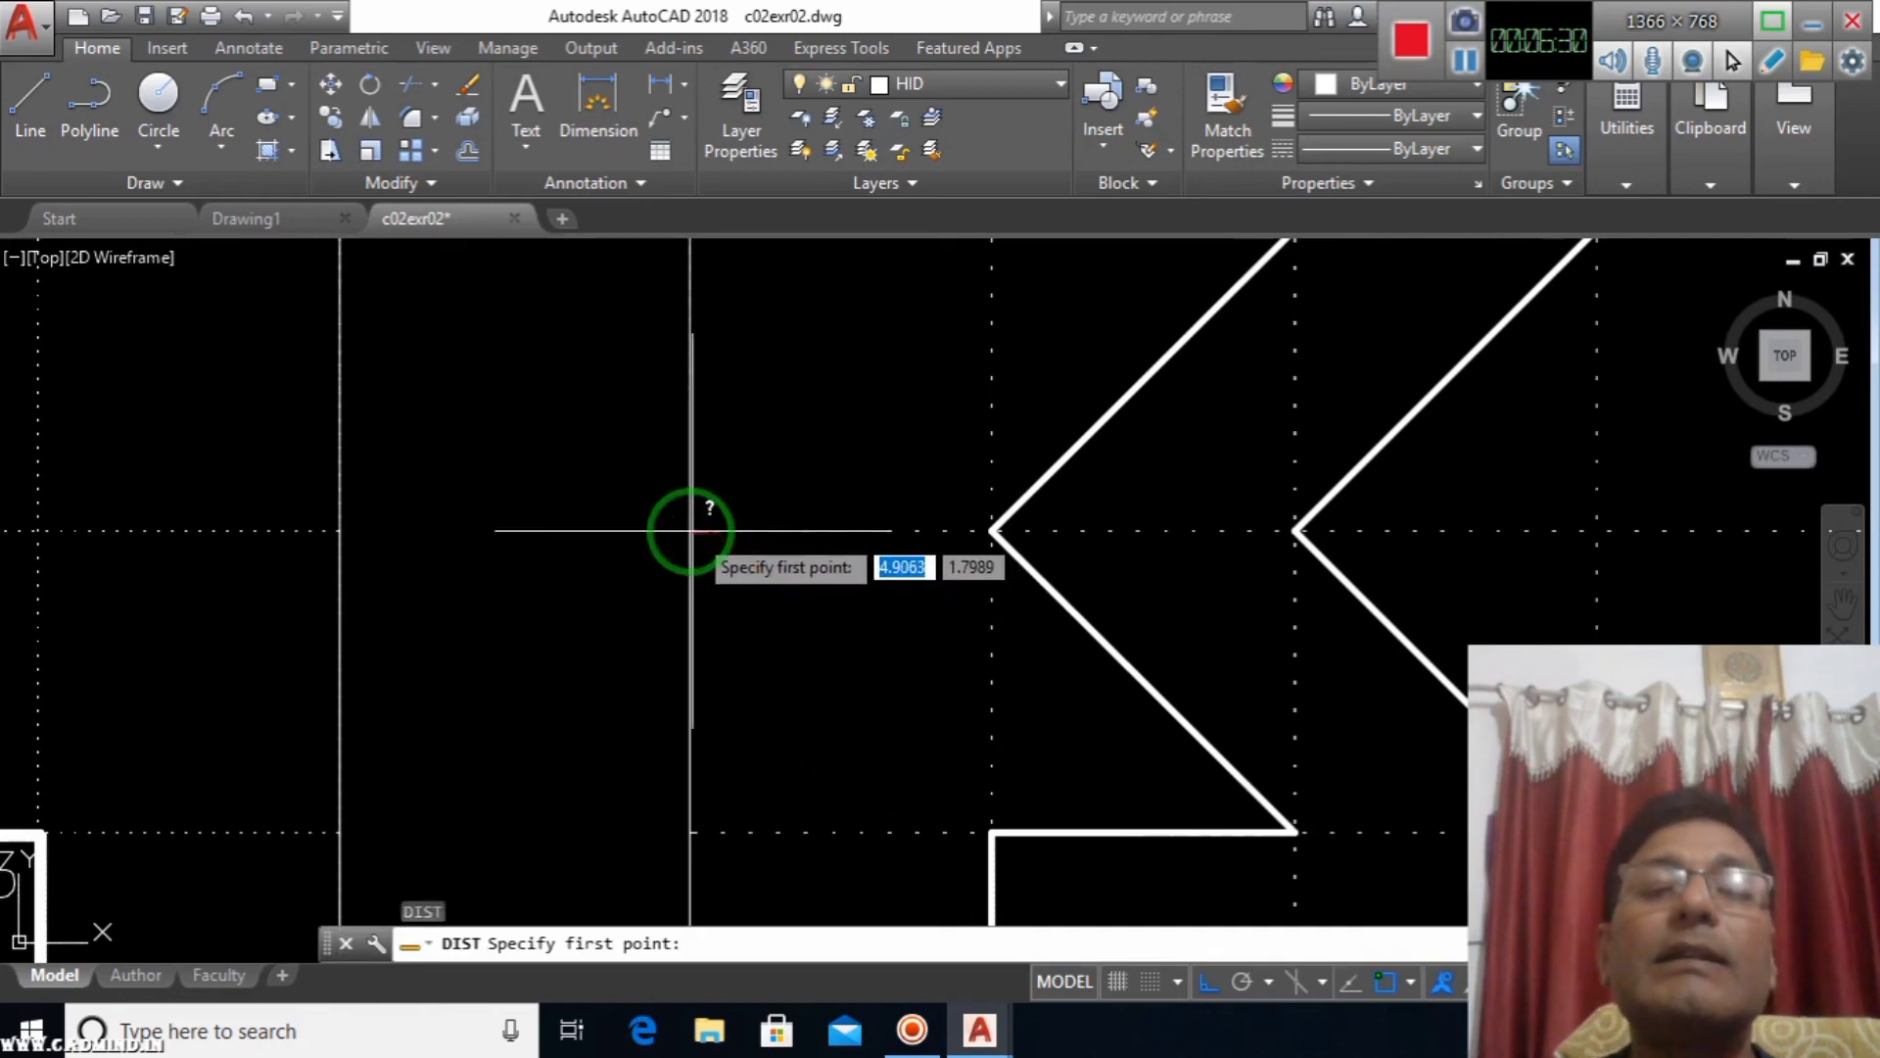
pyautogui.click(690, 532)
pyautogui.click(993, 532)
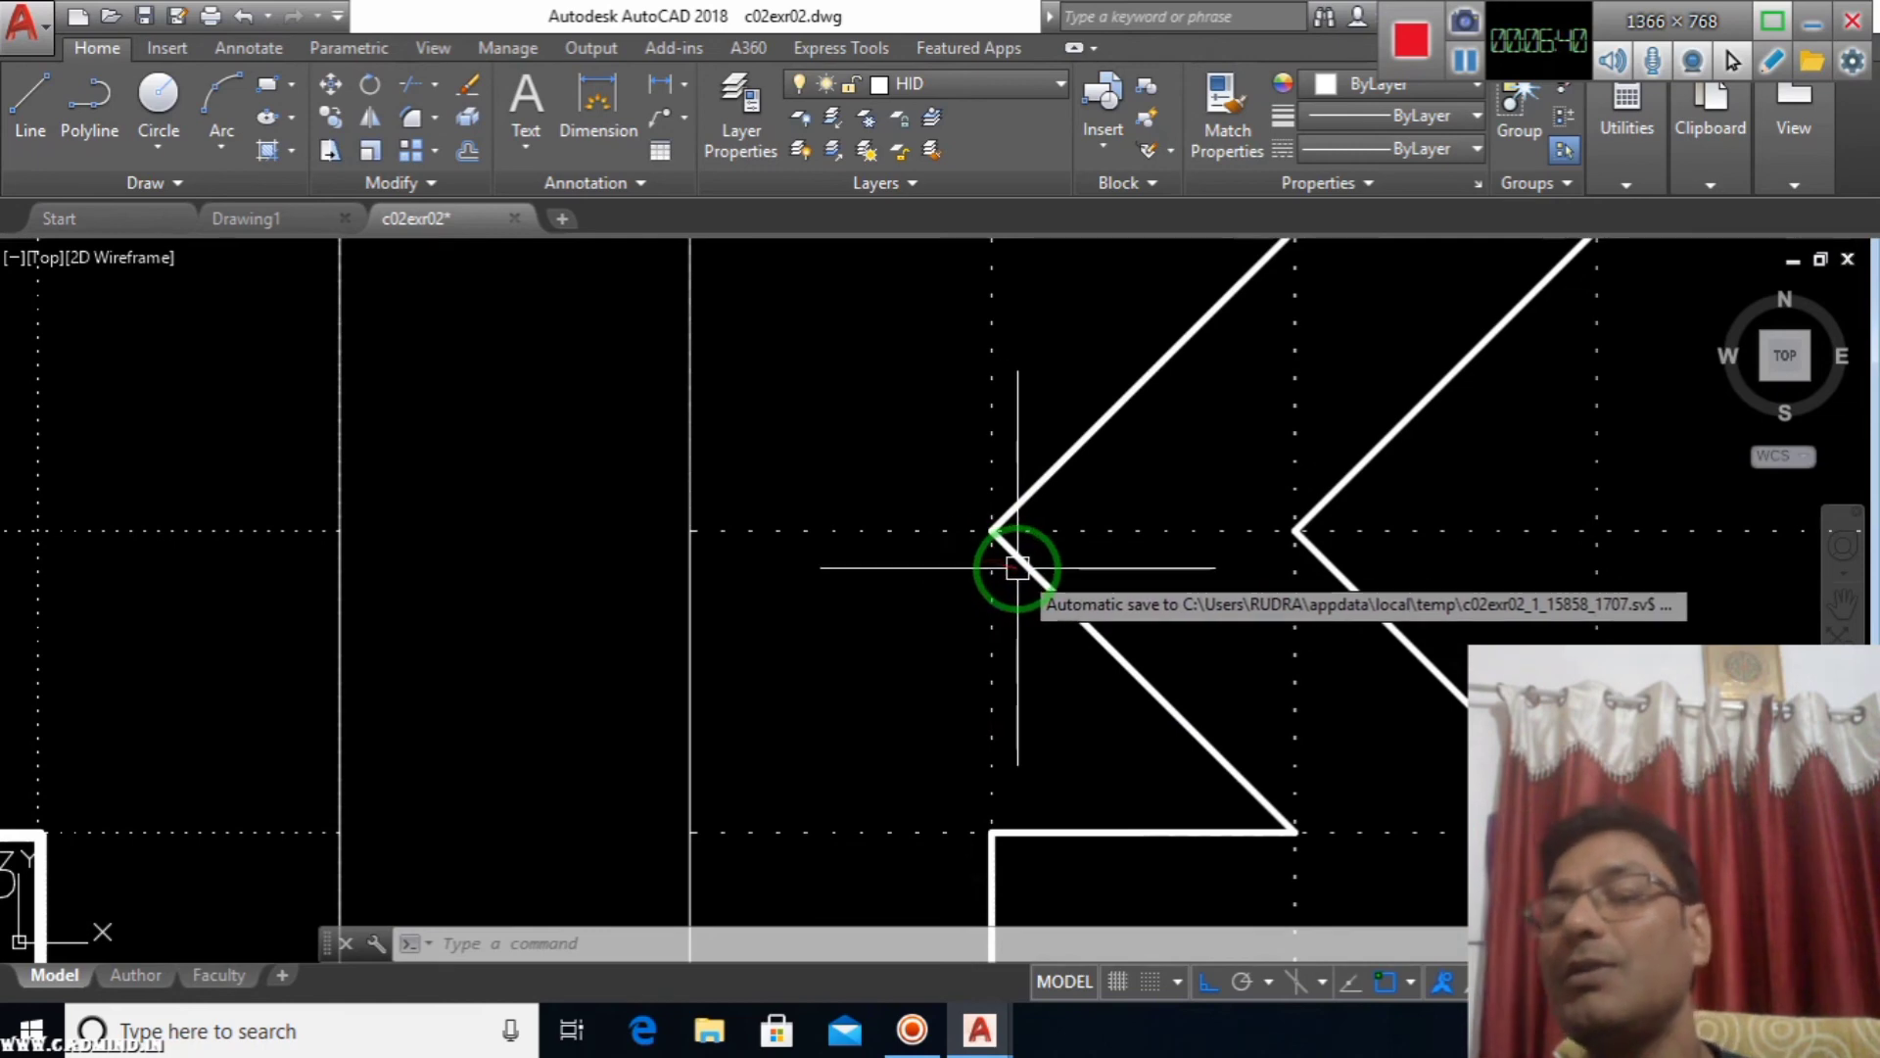
pyautogui.scroll(-5, 1017, 568)
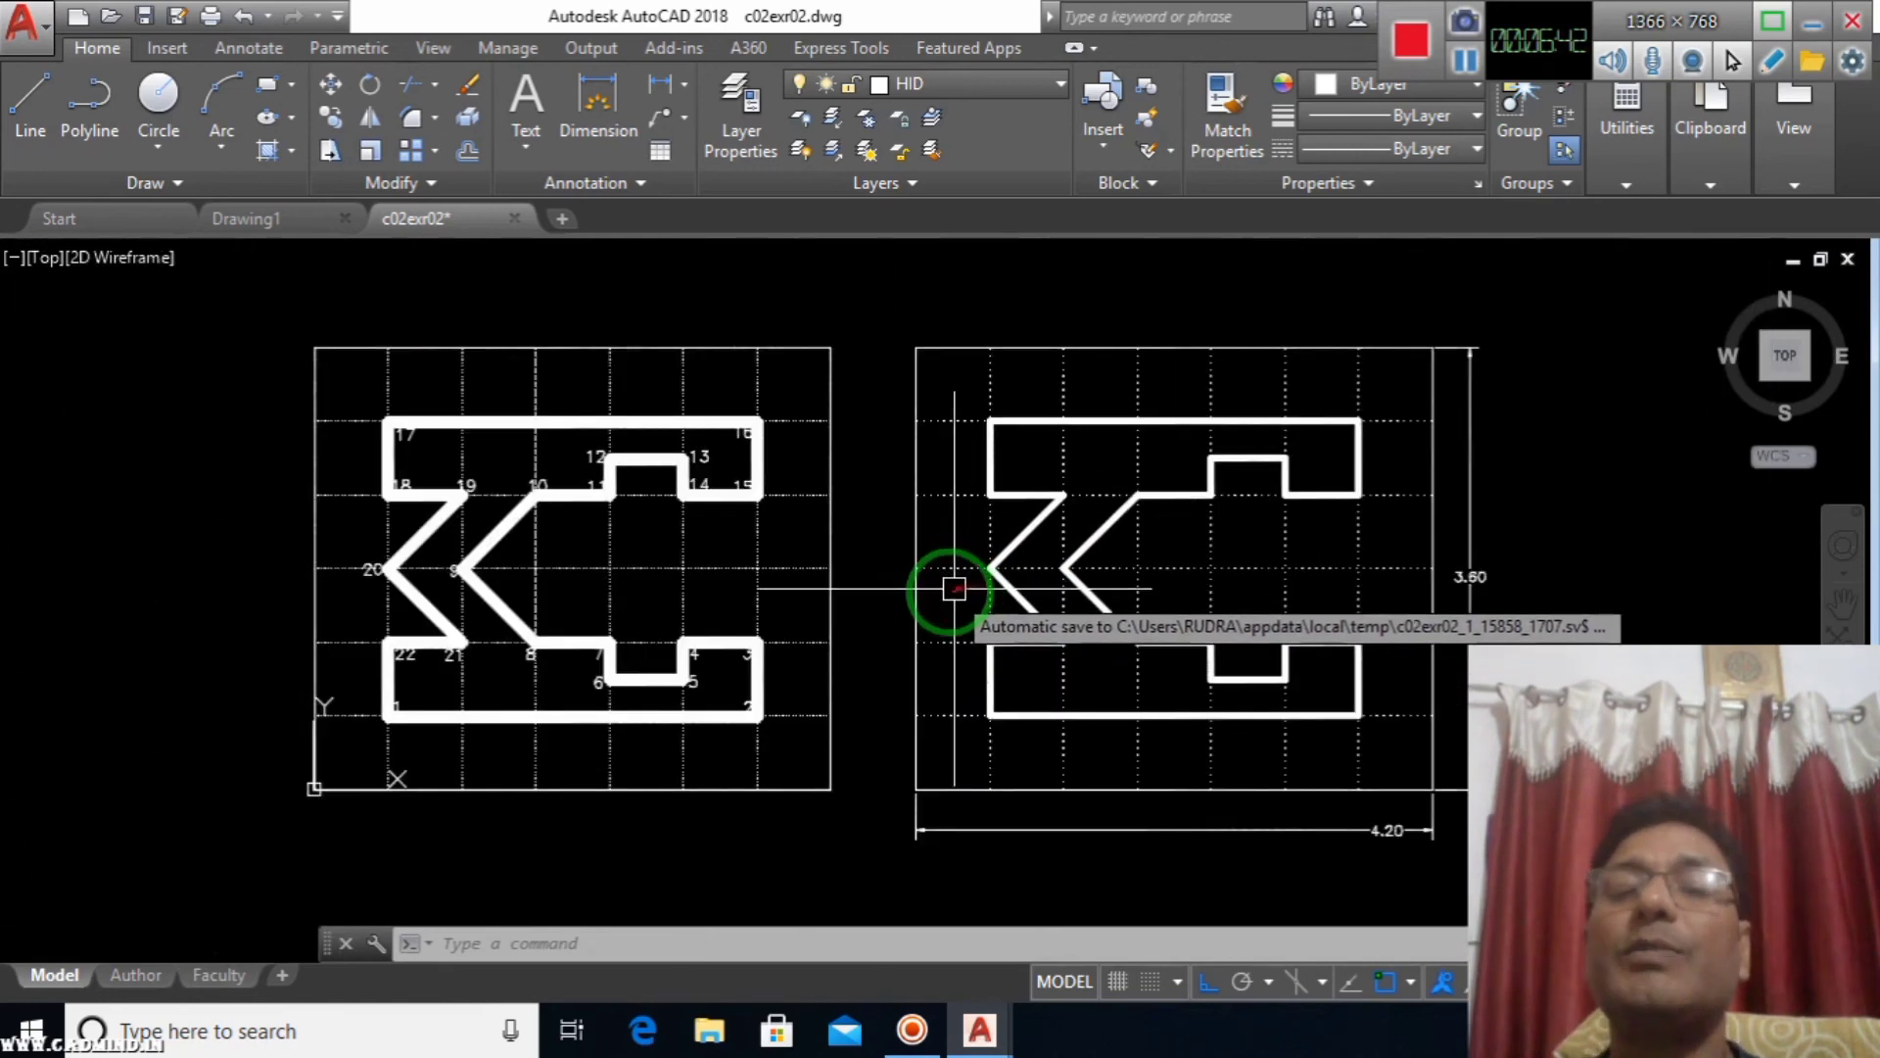
pyautogui.scroll(-2, 942, 546)
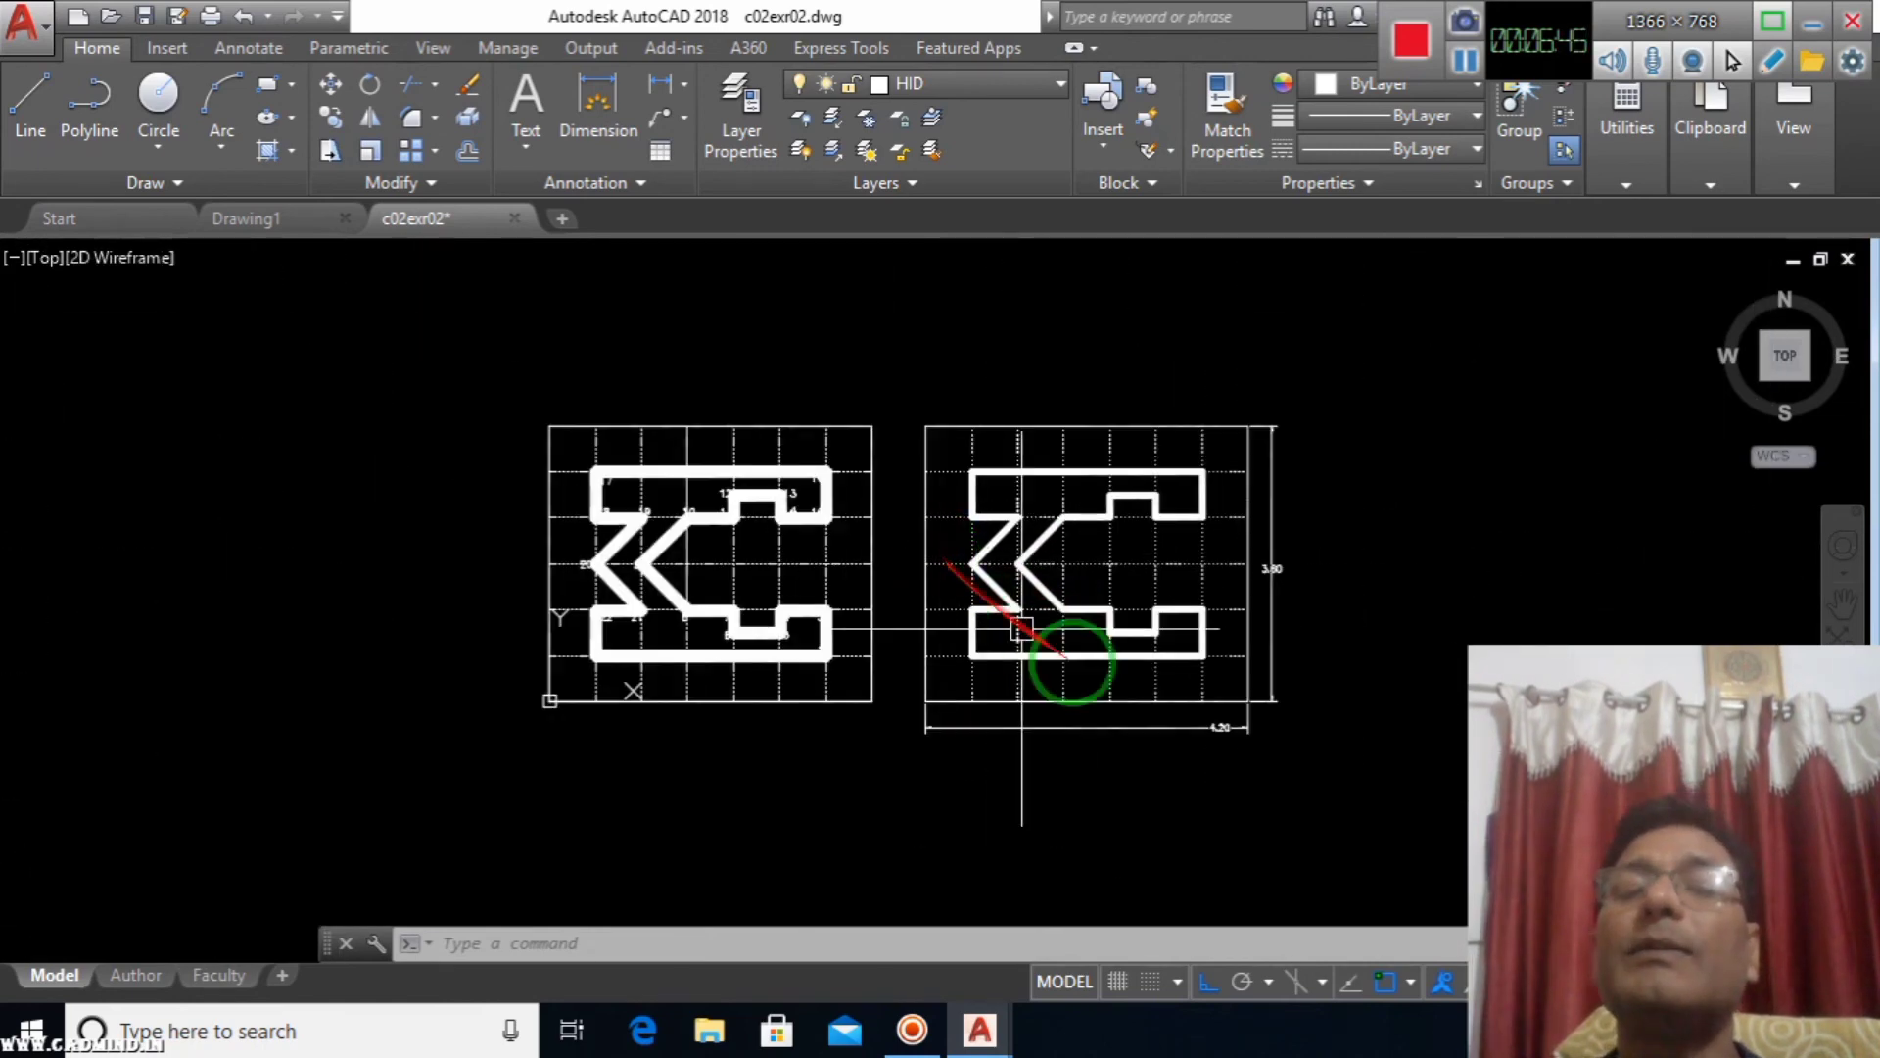
pyautogui.scroll(2, 1138, 647)
pyautogui.scroll(2, 1140, 652)
pyautogui.scroll(-2, 1116, 650)
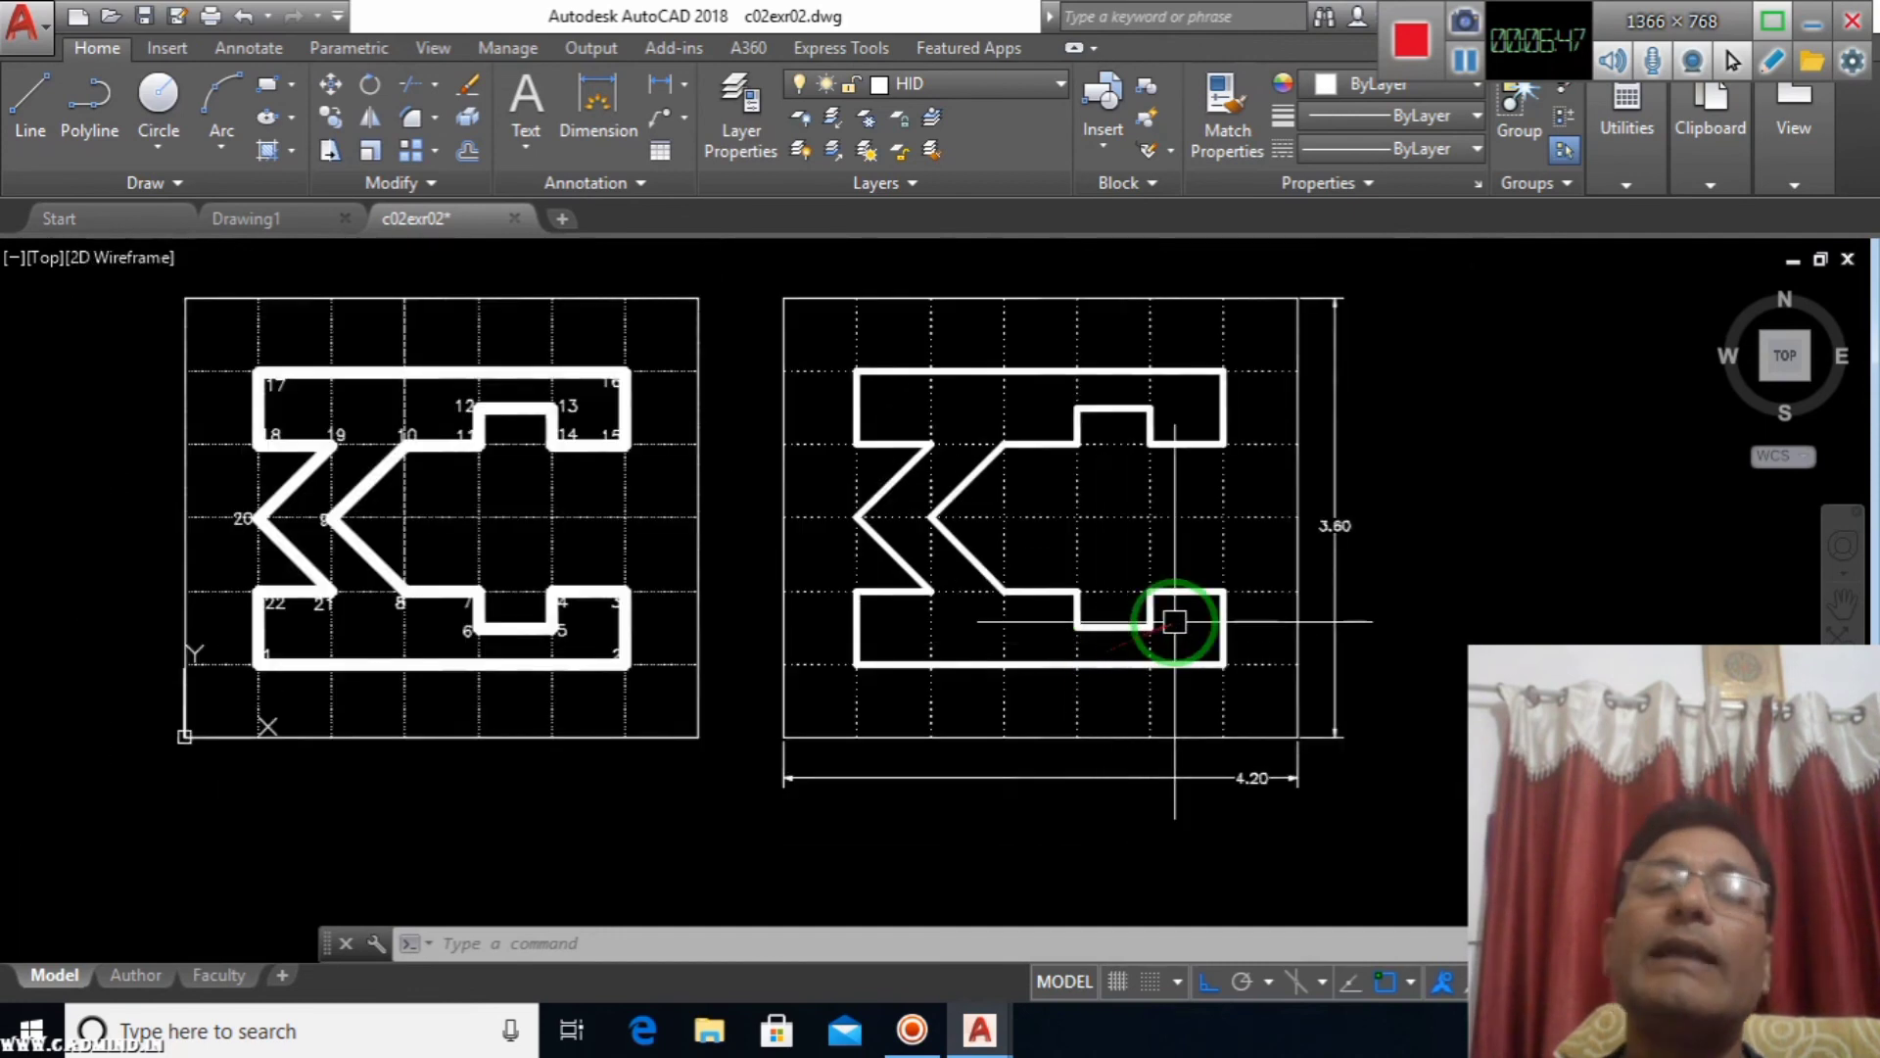